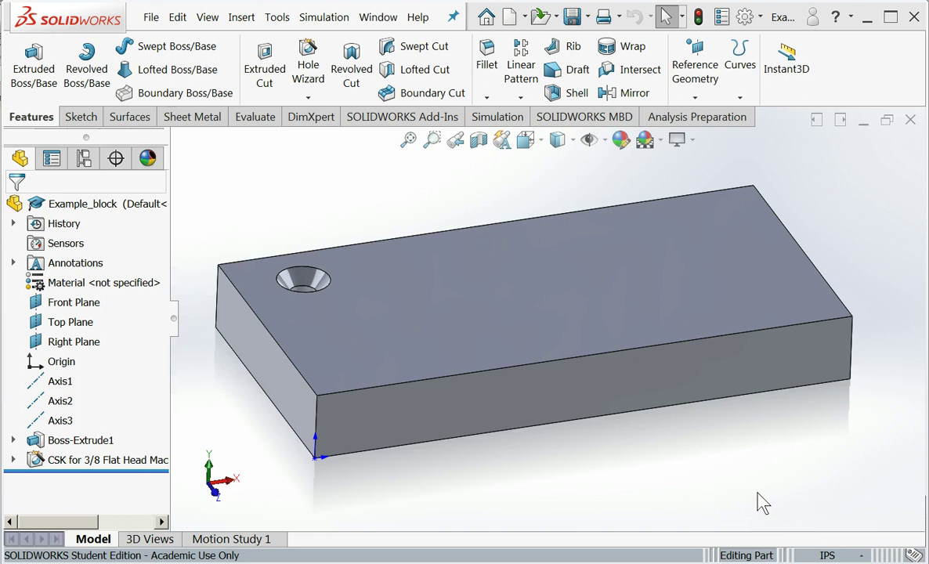
# Step: Start a sketch on the block's top face and draw a small circle
pyautogui.click(490, 314)
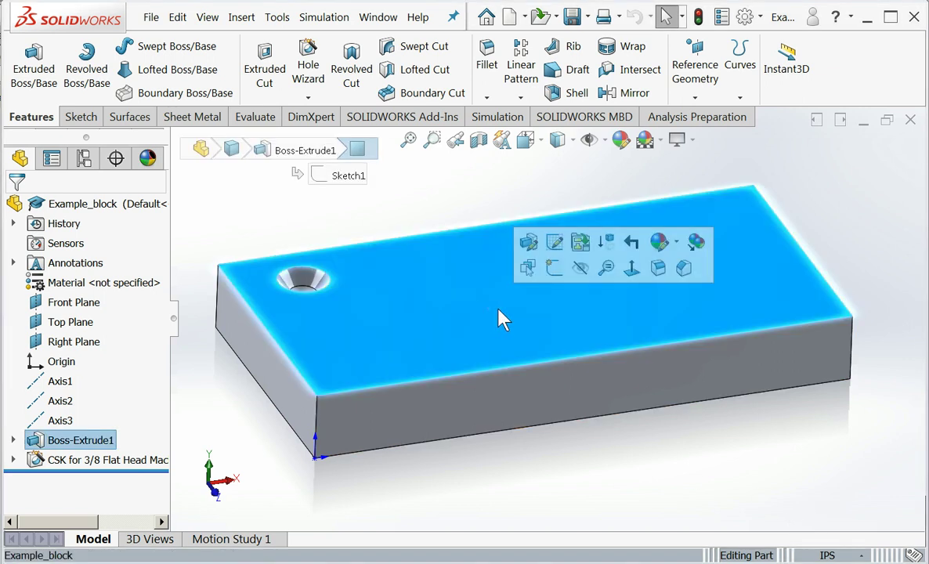
pyautogui.click(555, 244)
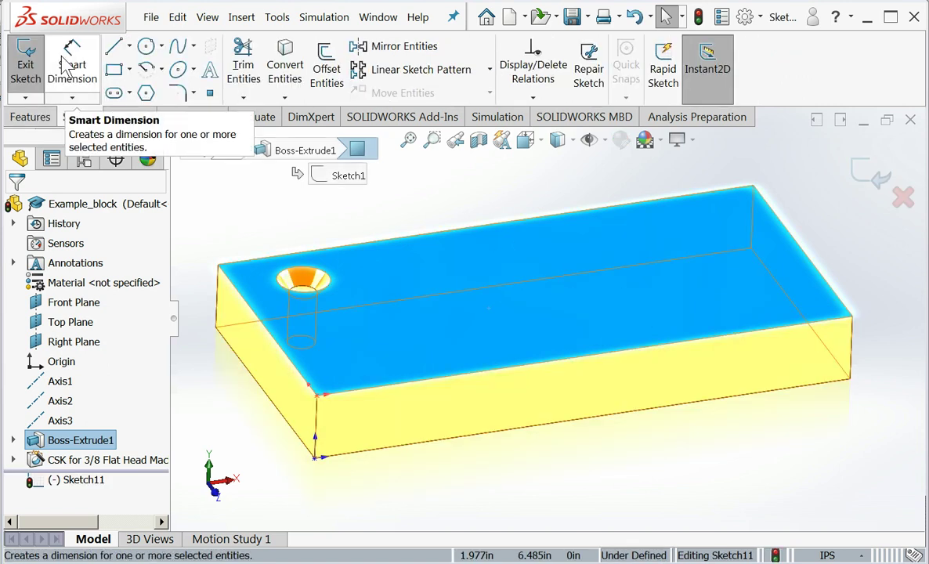
pyautogui.click(146, 46)
pyautogui.click(420, 267)
pyautogui.click(427, 275)
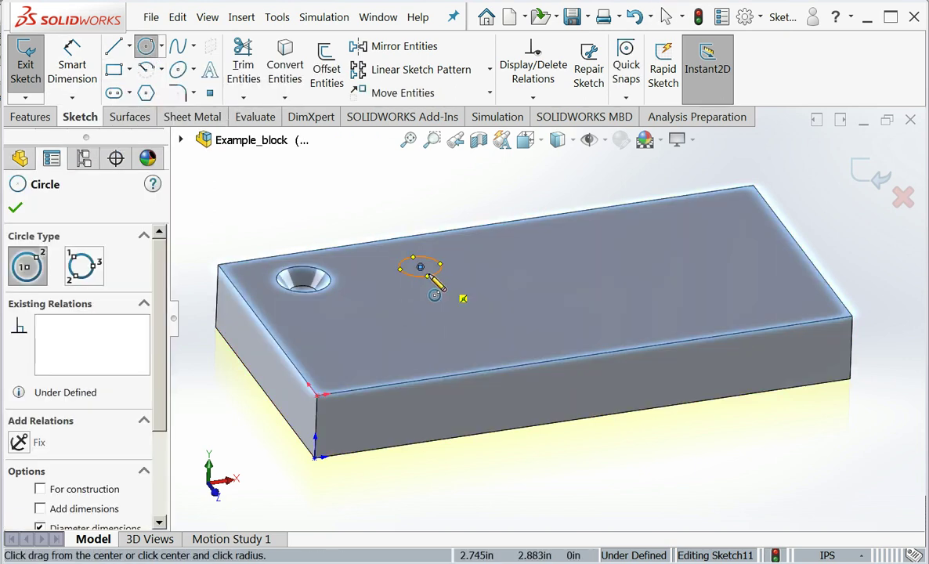
pyautogui.click(15, 208)
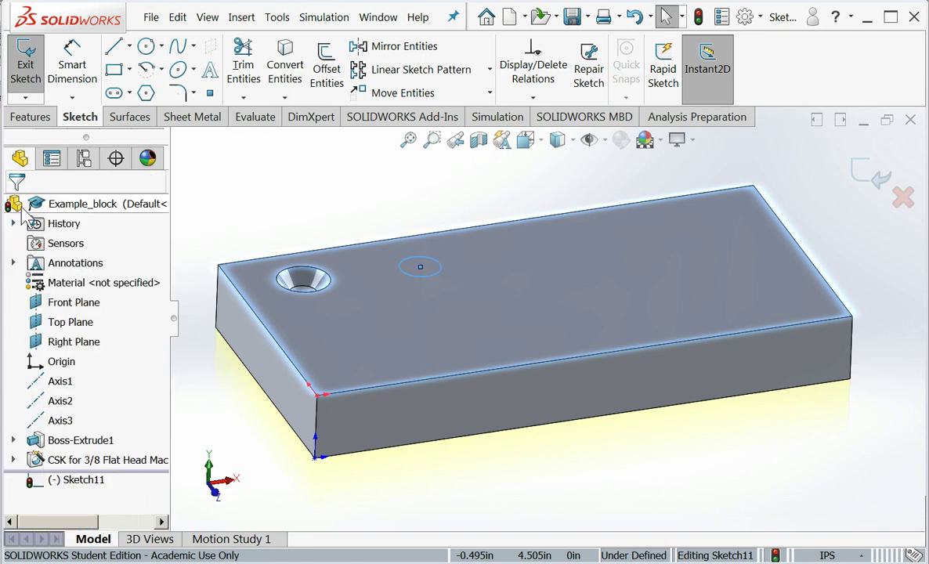
# Step: Locate the circle's centre 2.500 from the left edge and 0.875 from the back edge
pyautogui.click(77, 67)
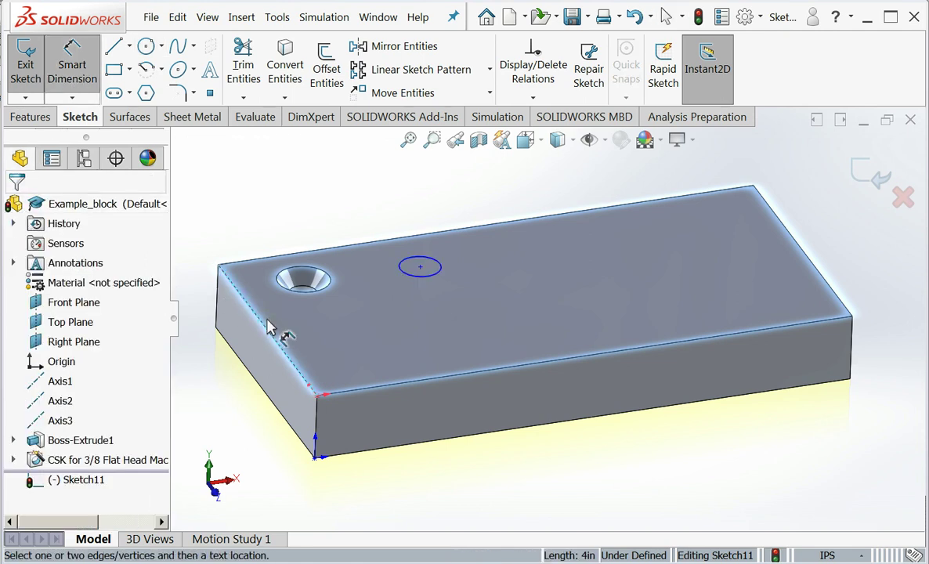
pyautogui.click(419, 267)
pyautogui.click(373, 331)
pyautogui.write('2.5')
pyautogui.press('Return')
pyautogui.click(382, 243)
pyautogui.click(406, 269)
pyautogui.click(472, 263)
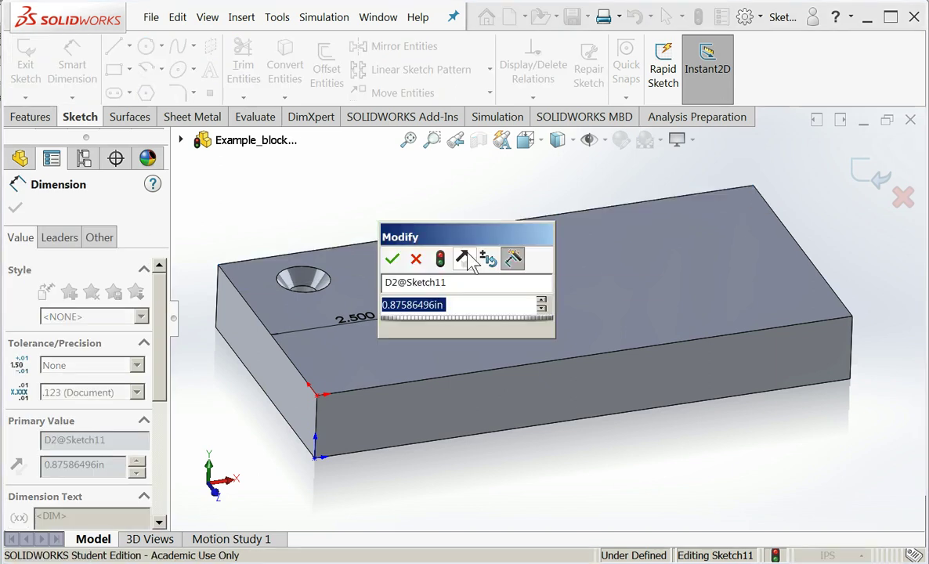
pyautogui.write('.875')
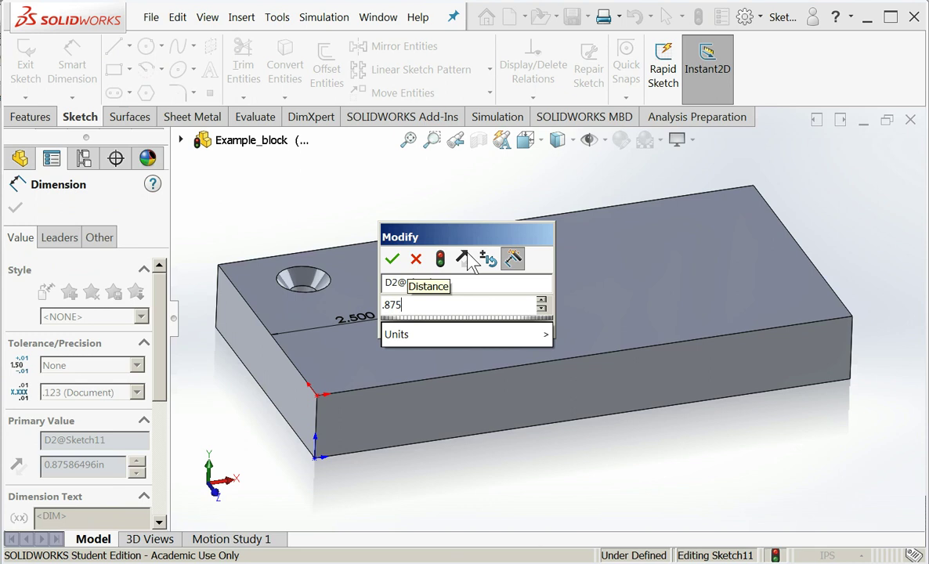
pyautogui.press('Return')
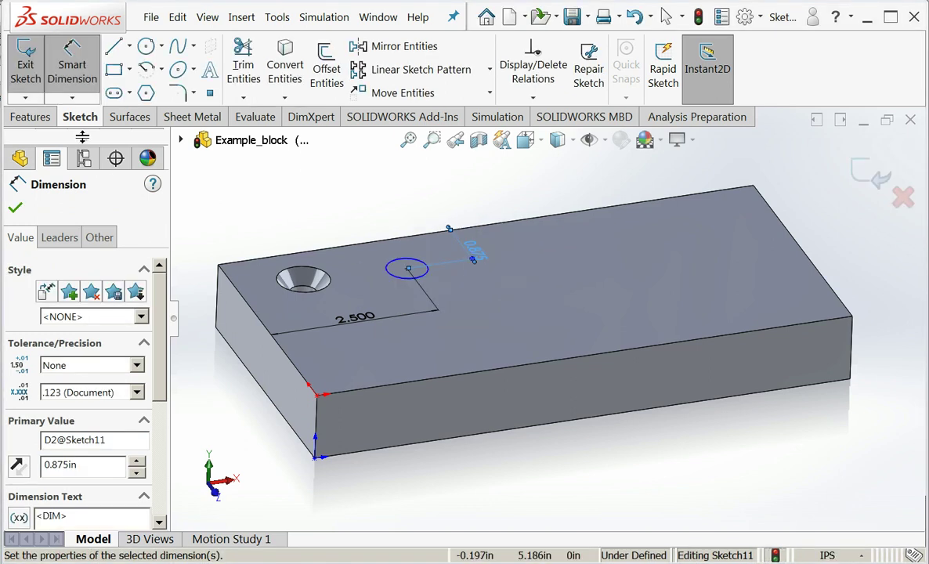
pyautogui.click(72, 69)
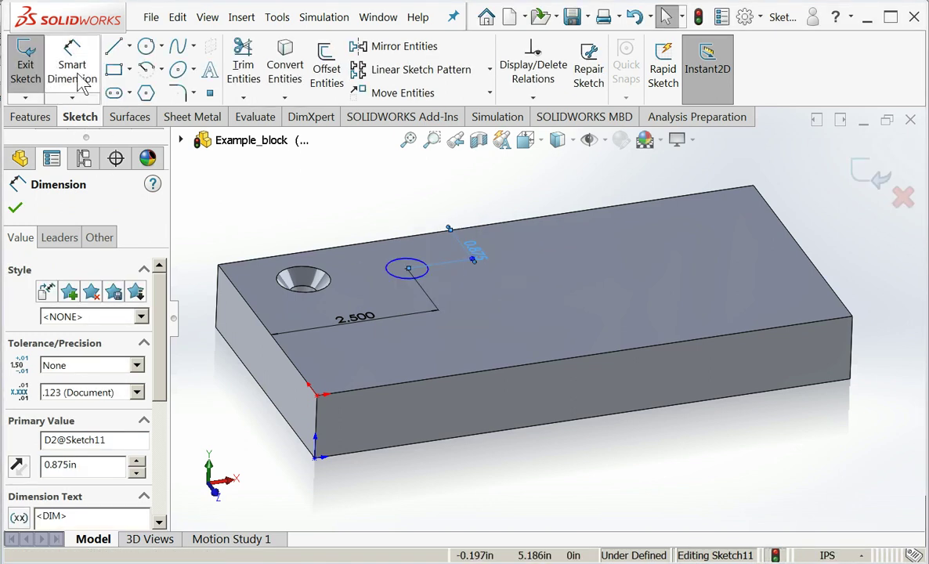
# Step: Dimension the circle's diameter to 0.375
pyautogui.click(405, 279)
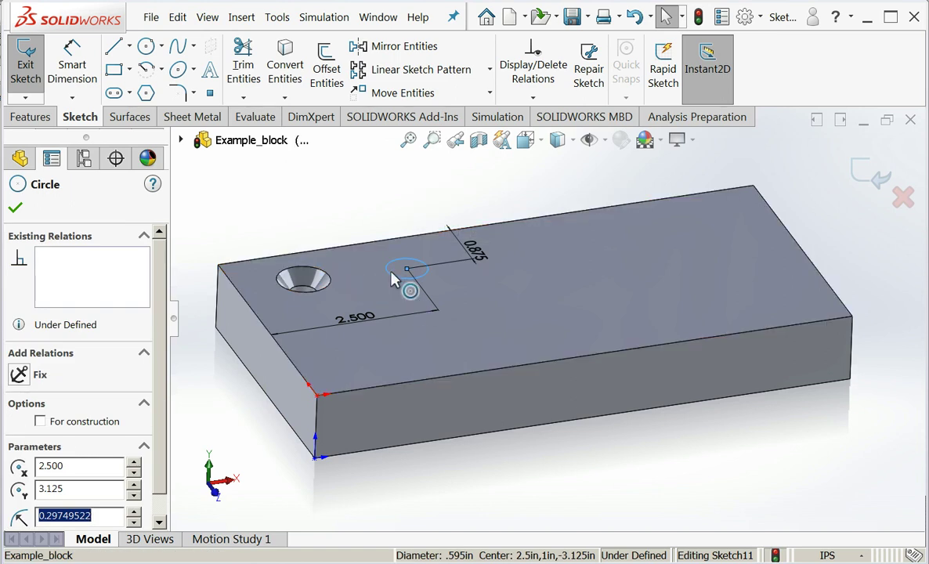
pyautogui.press('Escape')
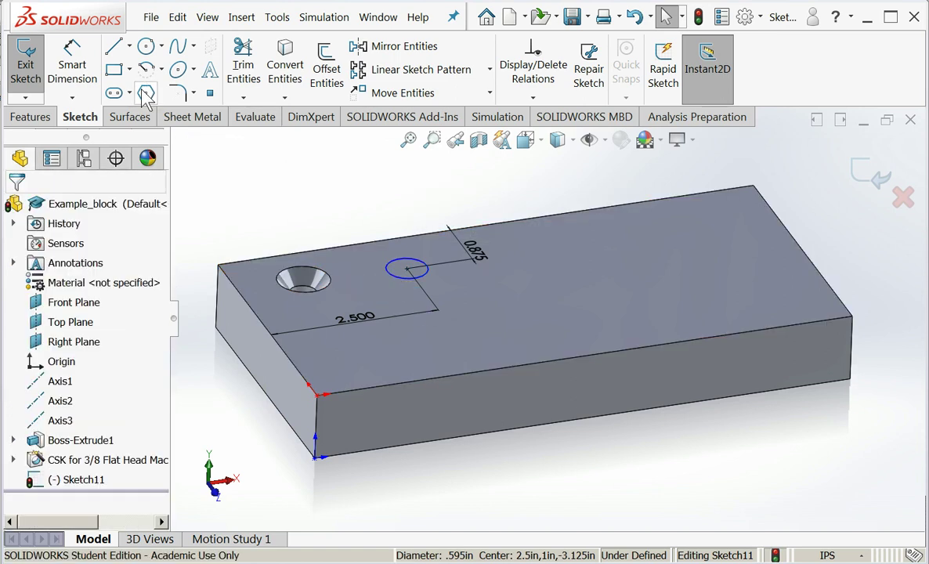
pyautogui.click(72, 68)
pyautogui.click(391, 277)
pyautogui.click(300, 225)
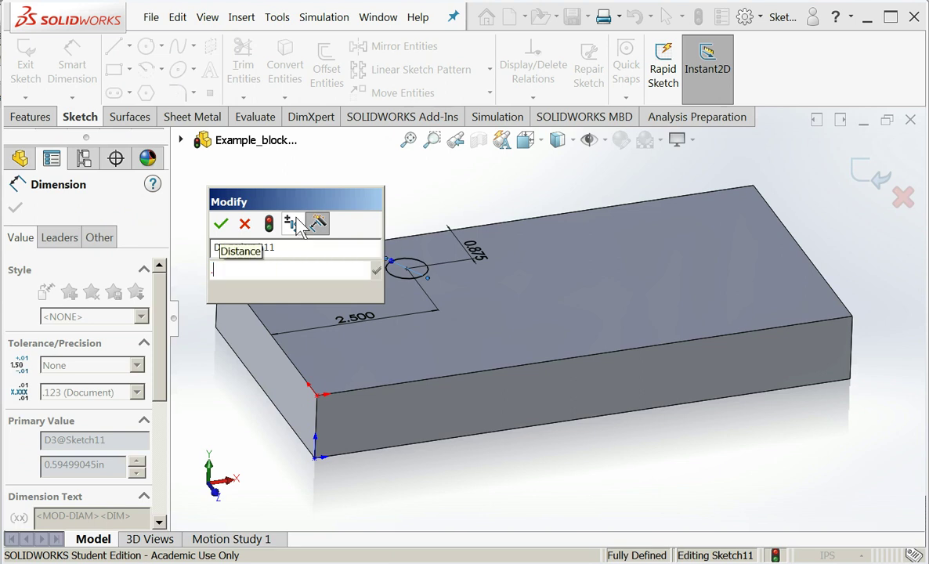
pyautogui.write('.375')
pyautogui.press('Return')
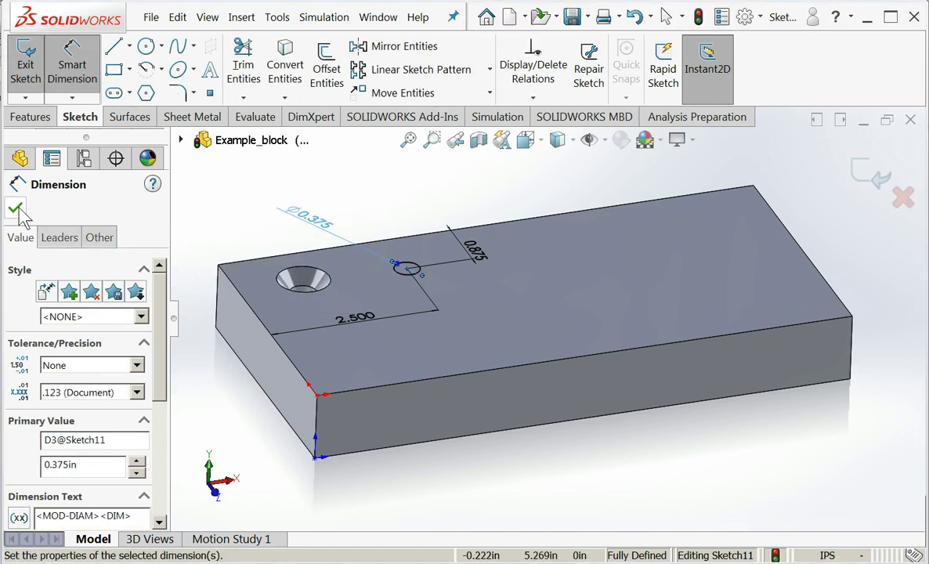
pyautogui.click(15, 209)
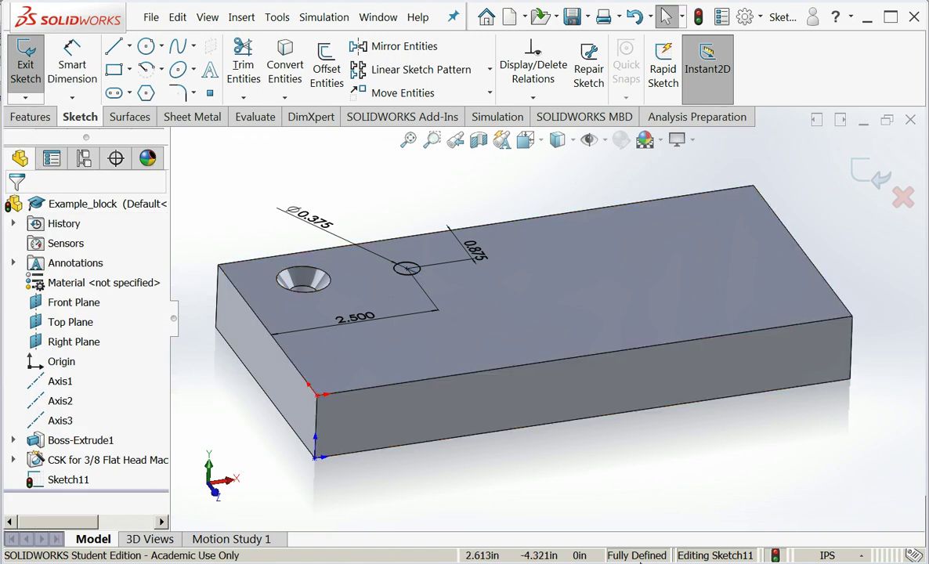
# Step: Extrude-cut the Ø0.375 circle Through All, then switch to the block's drawing sheet
pyautogui.click(23, 71)
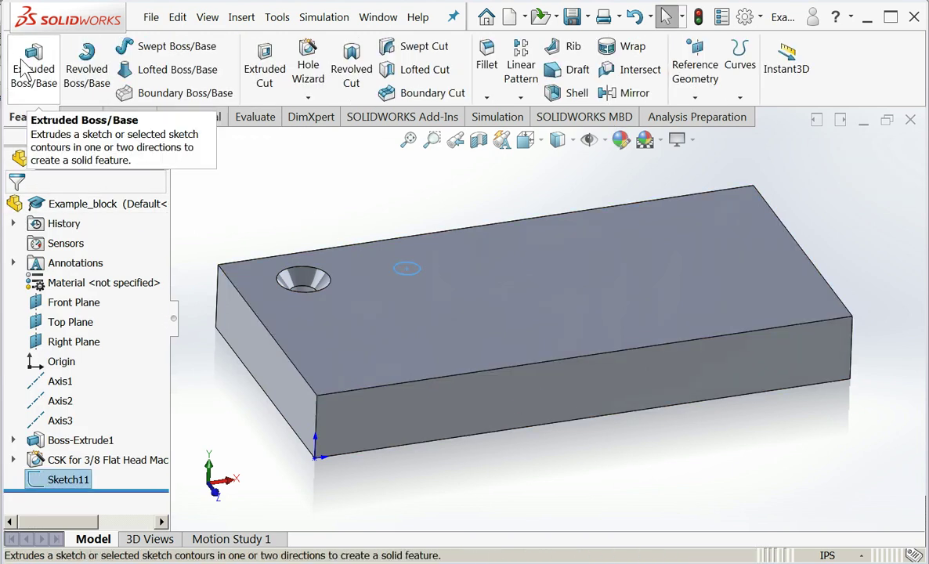
pyautogui.click(265, 75)
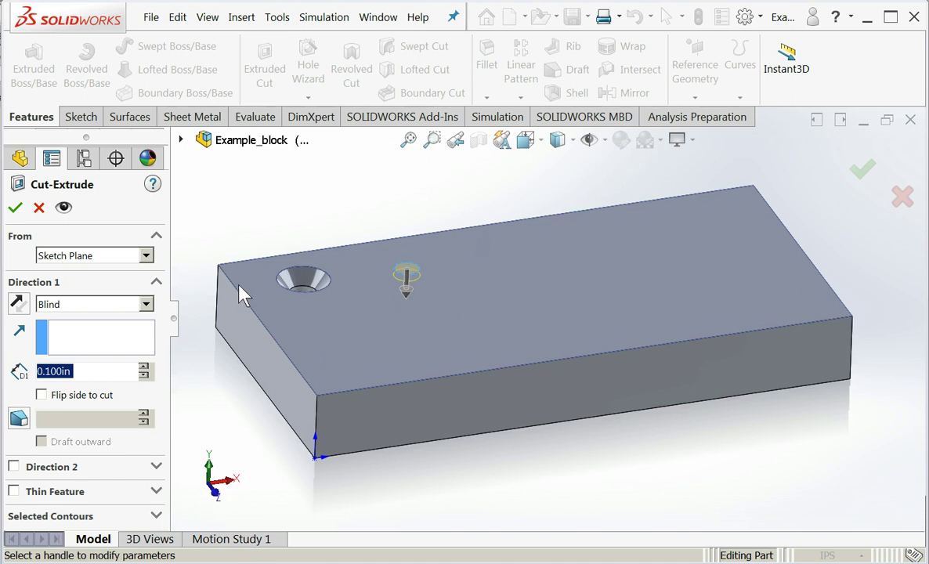
pyautogui.click(145, 304)
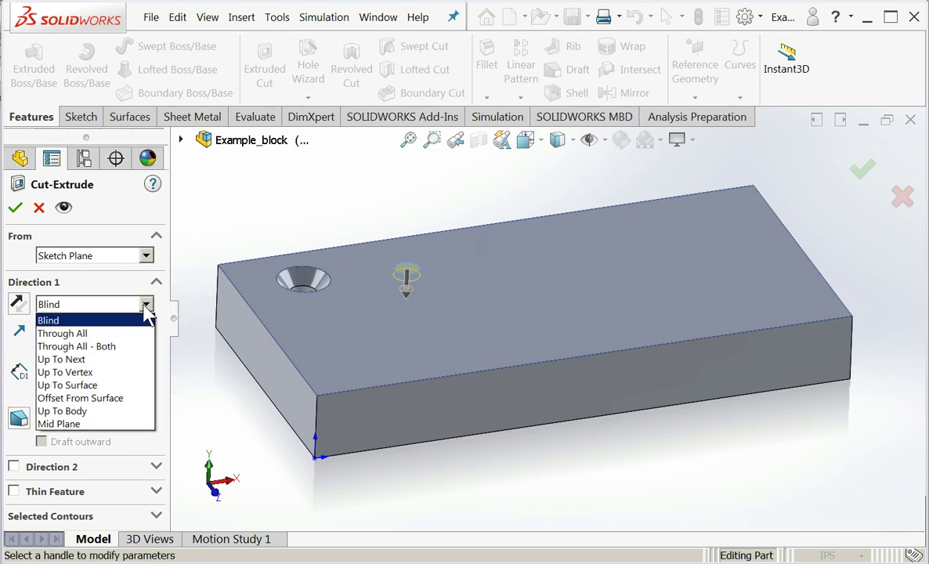
pyautogui.click(142, 332)
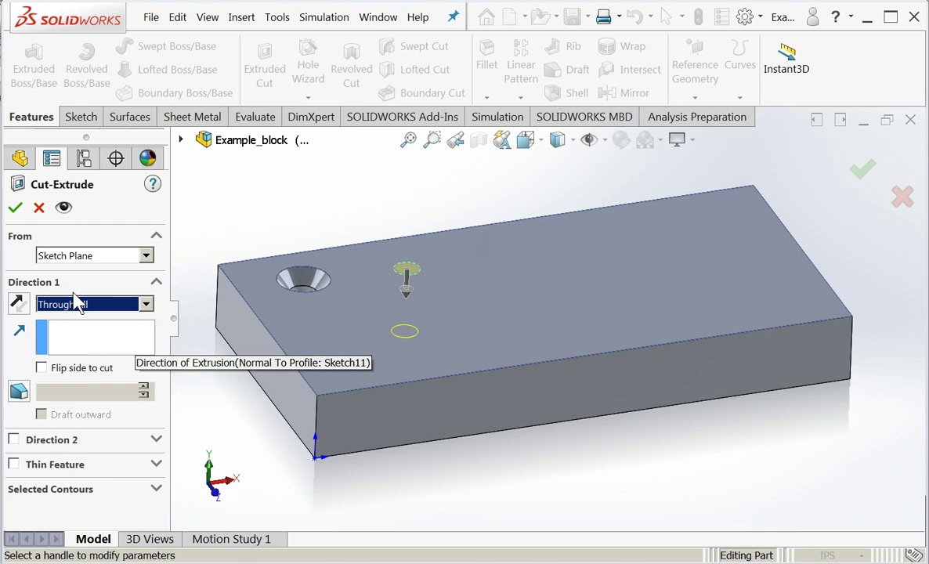
pyautogui.click(16, 208)
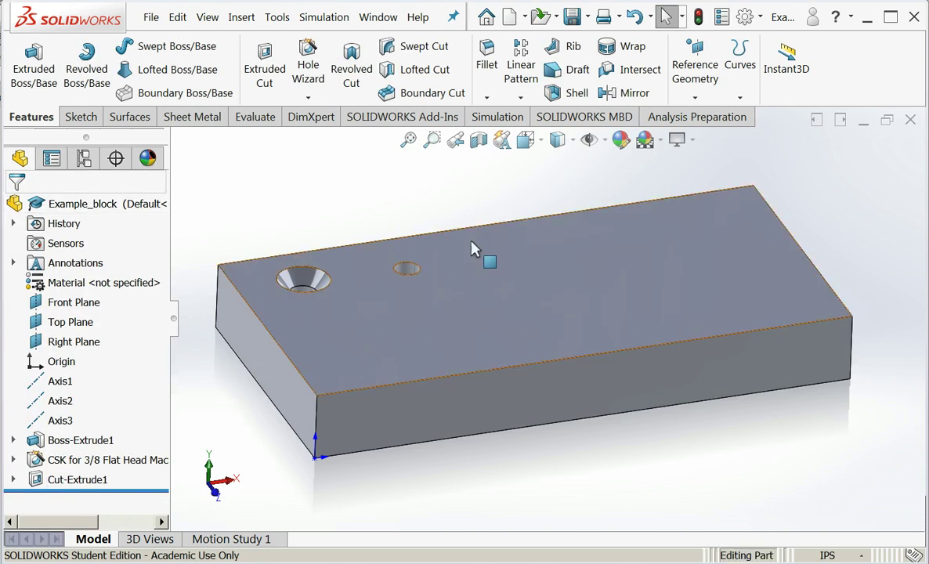
pyautogui.moveTo(473, 240)
pyautogui.mouseDown(button='middle')
pyautogui.moveTo(464, 355)
pyautogui.moveTo(478, 360)
pyautogui.moveTo(484, 350)
pyautogui.moveTo(458, 328)
pyautogui.moveTo(462, 369)
pyautogui.moveTo(460, 337)
pyautogui.moveTo(481, 297)
pyautogui.moveTo(460, 326)
pyautogui.moveTo(467, 344)
pyautogui.moveTo(475, 272)
pyautogui.moveTo(499, 251)
pyautogui.moveTo(476, 252)
pyautogui.mouseUp(button='middle')
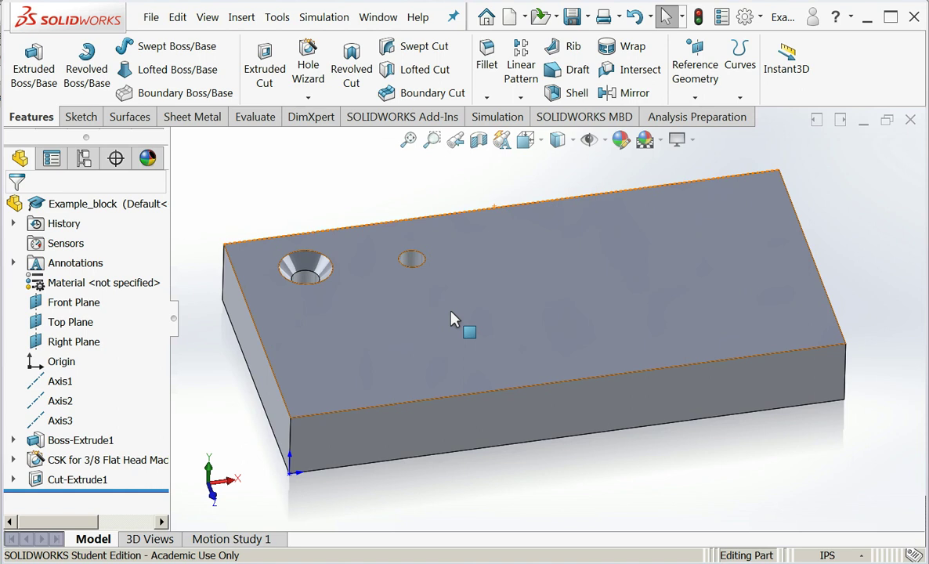
pyautogui.hotkey('ctrl', 'Tab')
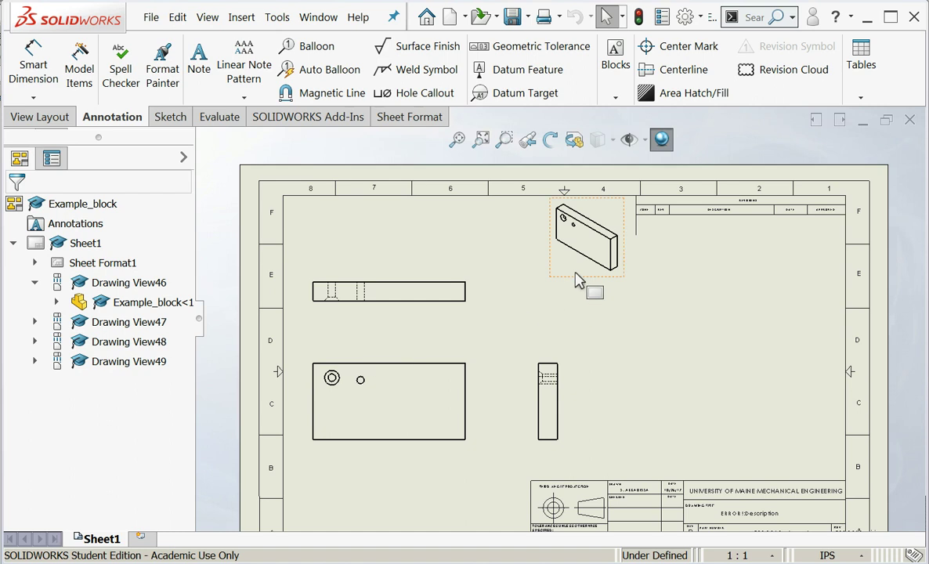
# Step: Add a Ø.375 THRU hole callout above the small hole in the main drawing view
pyautogui.scroll(-2, 373, 401)
pyautogui.scroll(-5, 461, 358)
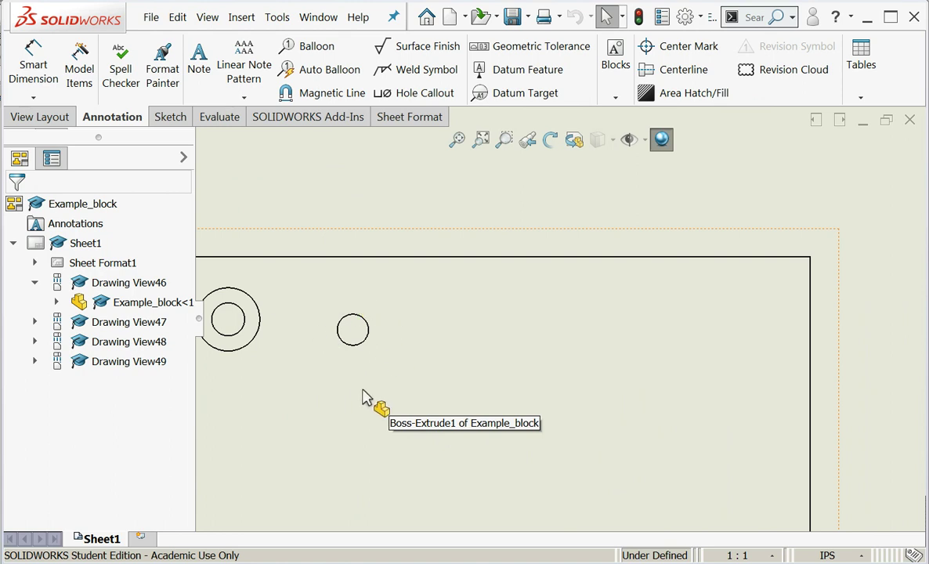
pyautogui.click(247, 19)
pyautogui.moveTo(297, 99)
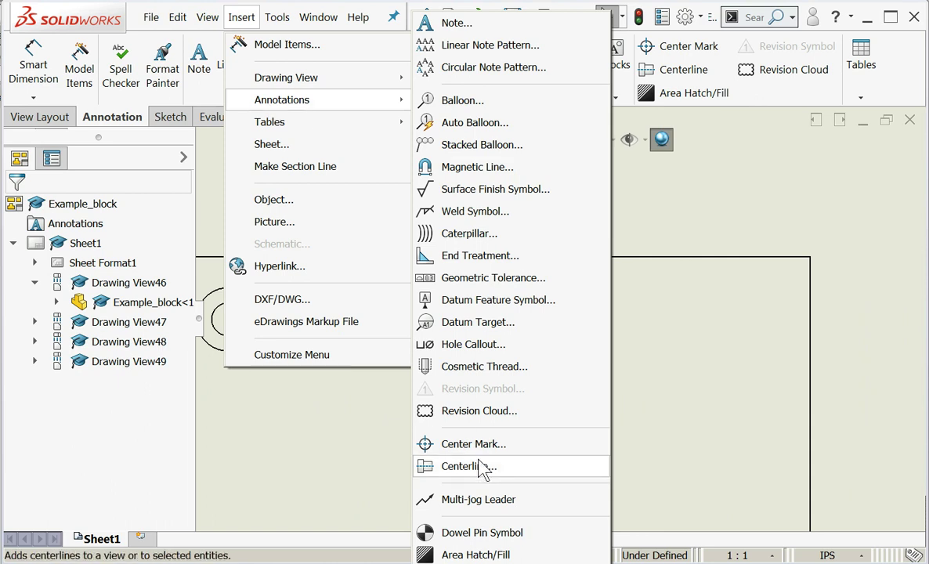
pyautogui.click(489, 344)
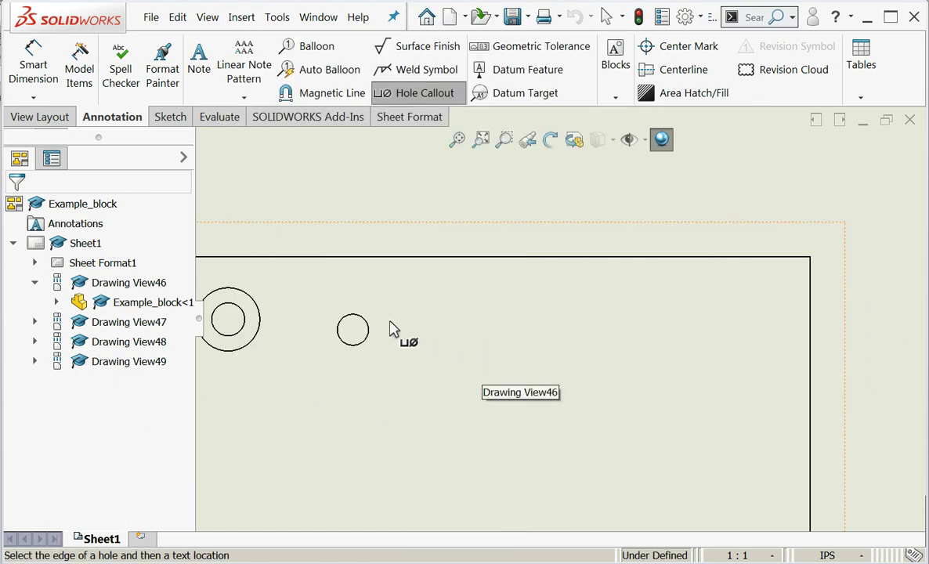
pyautogui.click(363, 318)
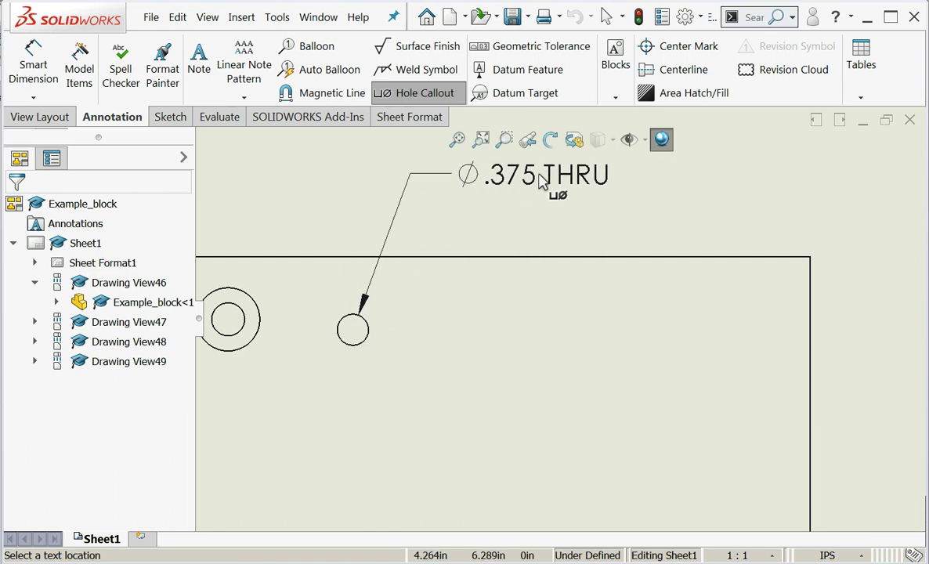
pyautogui.click(559, 176)
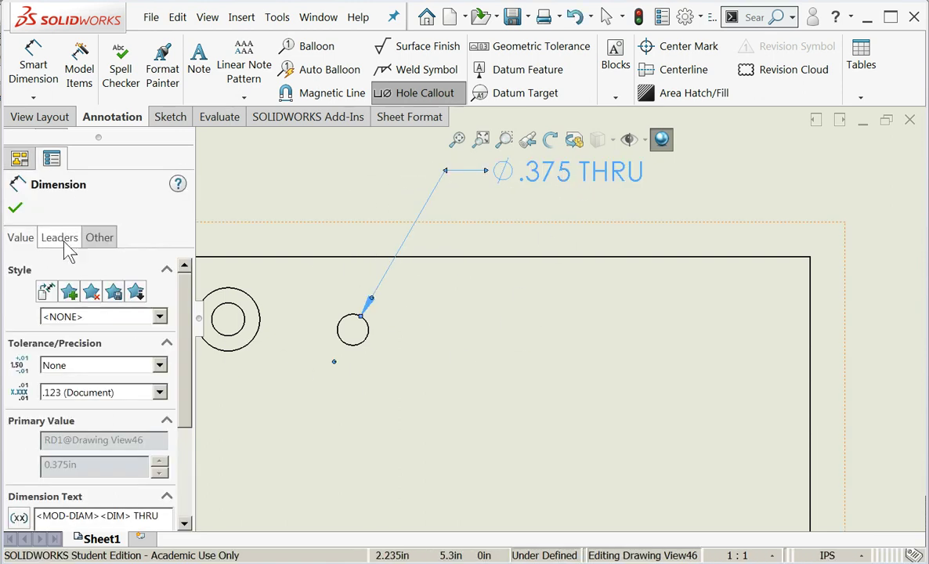
pyautogui.click(15, 207)
pyautogui.press('z')
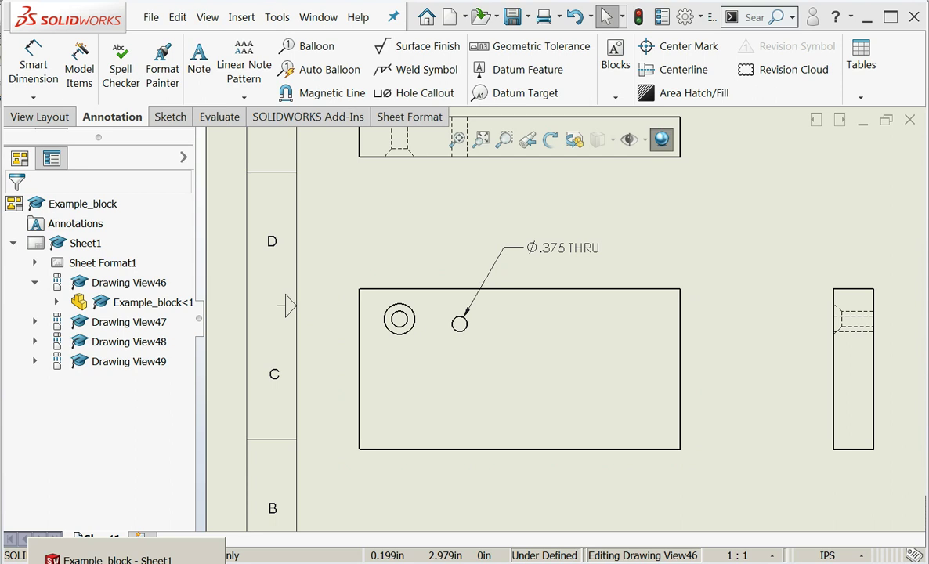
pyautogui.hotkey('ctrl', 'Tab')
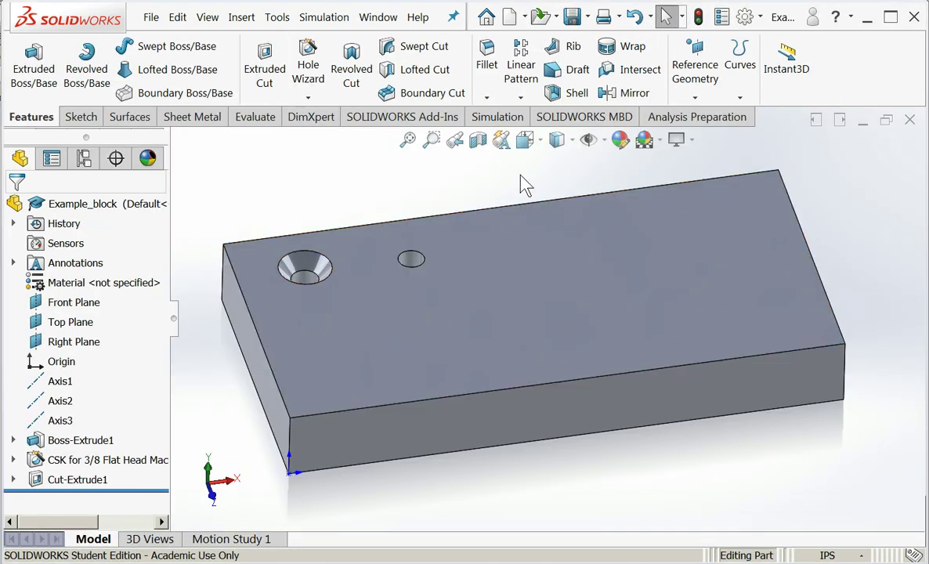
pyautogui.scroll(-5, 450, 247)
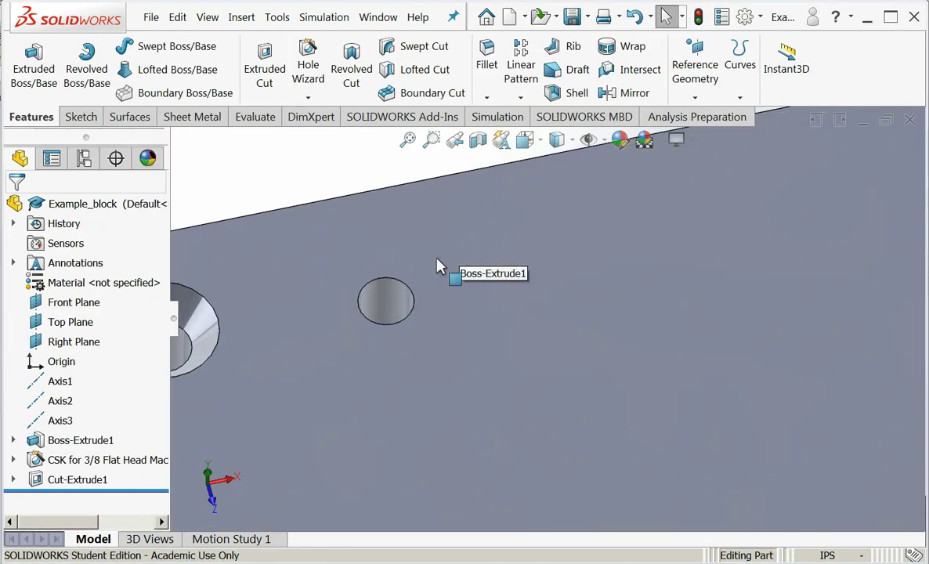
pyautogui.click(241, 19)
pyautogui.moveTo(271, 210)
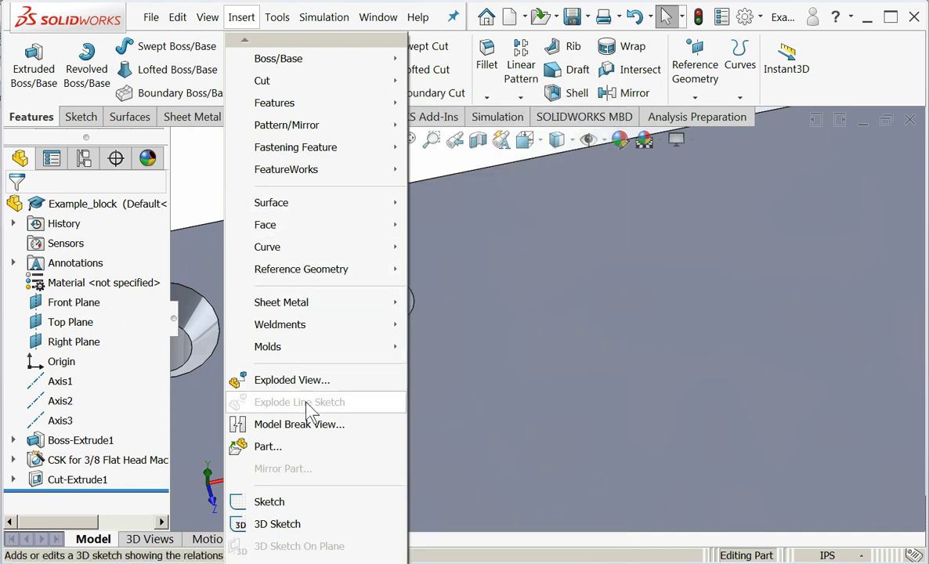
pyautogui.scroll(-5, 319, 540)
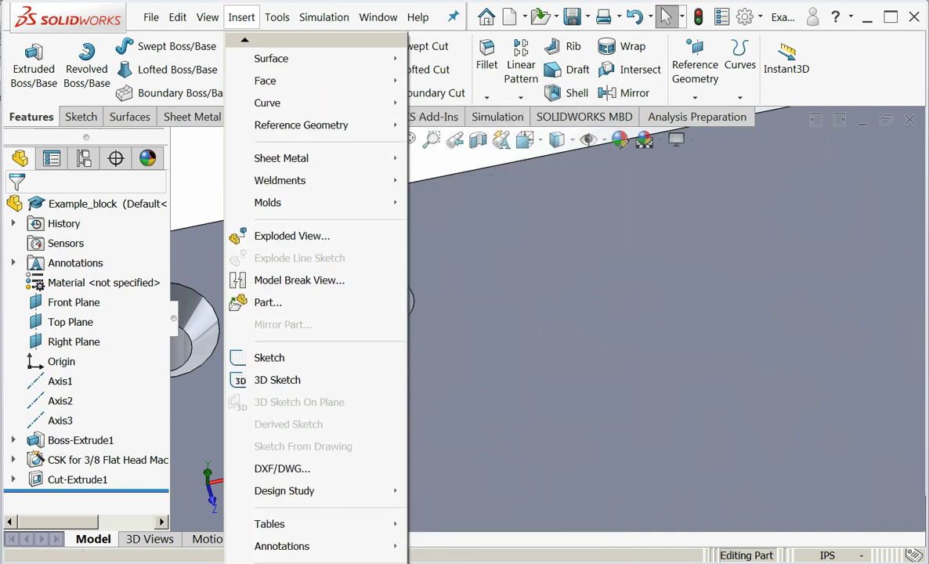
pyautogui.moveTo(313, 501)
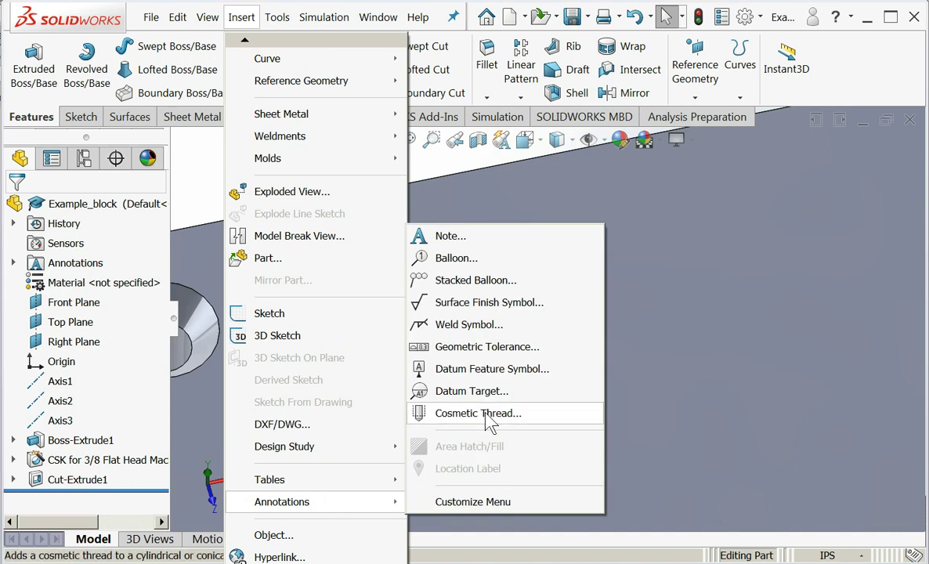
pyautogui.click(487, 412)
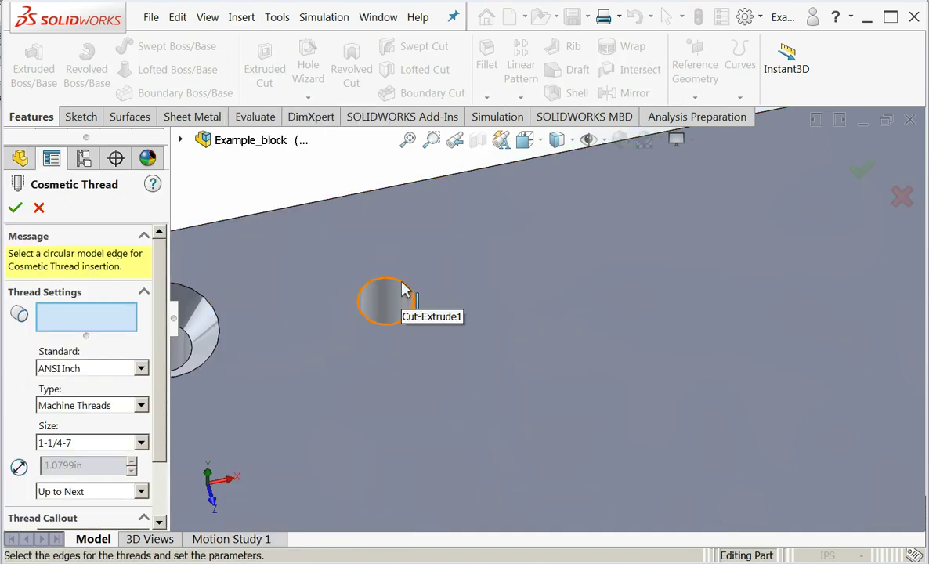
pyautogui.click(403, 290)
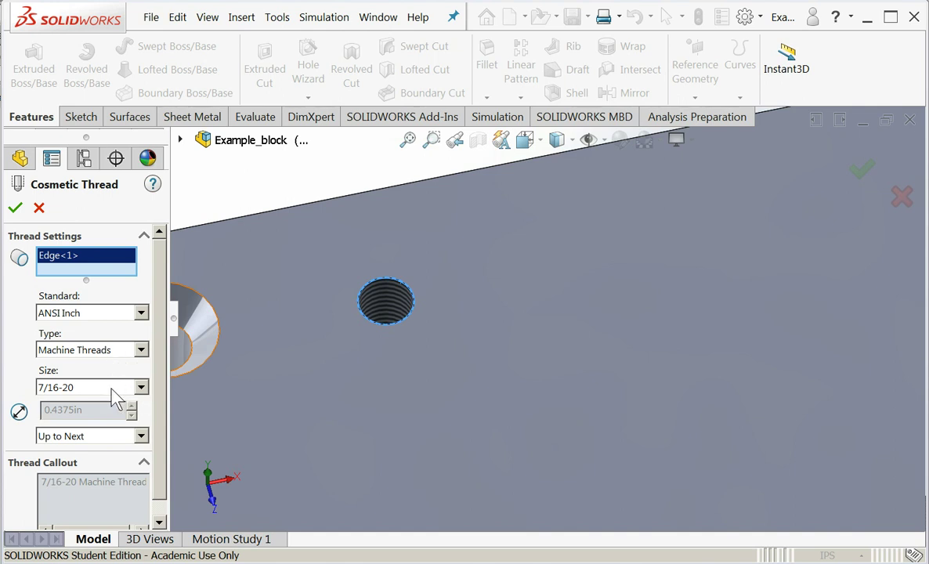
pyautogui.click(115, 387)
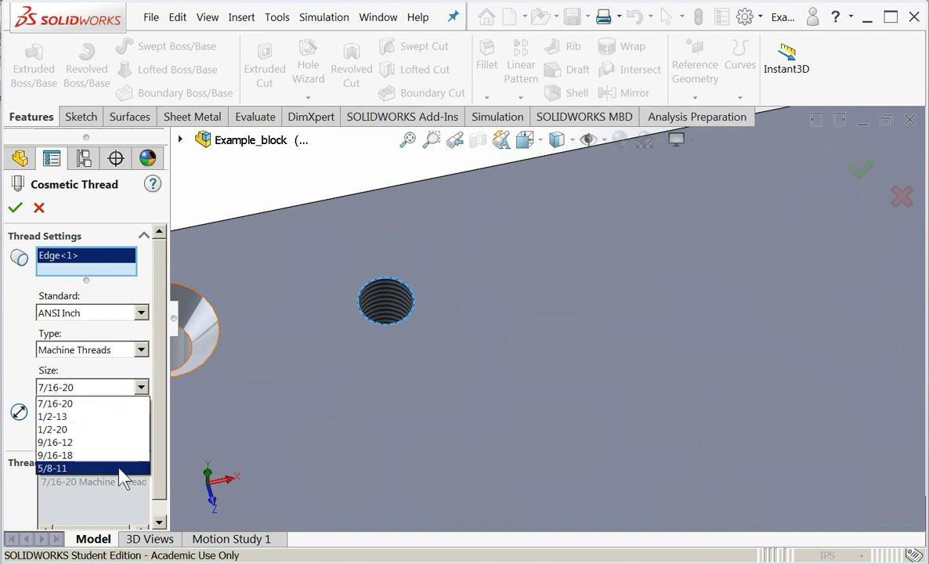
pyautogui.click(27, 368)
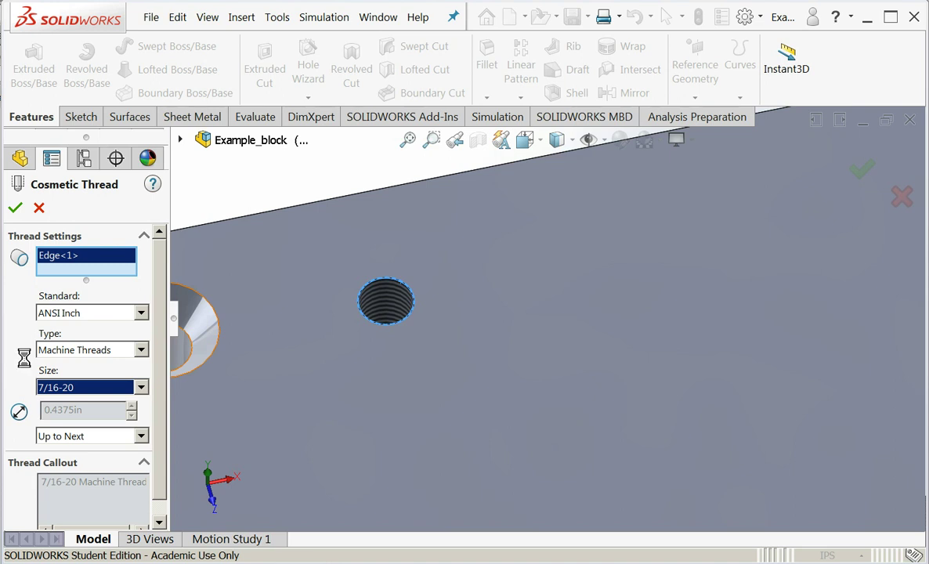
pyautogui.click(37, 208)
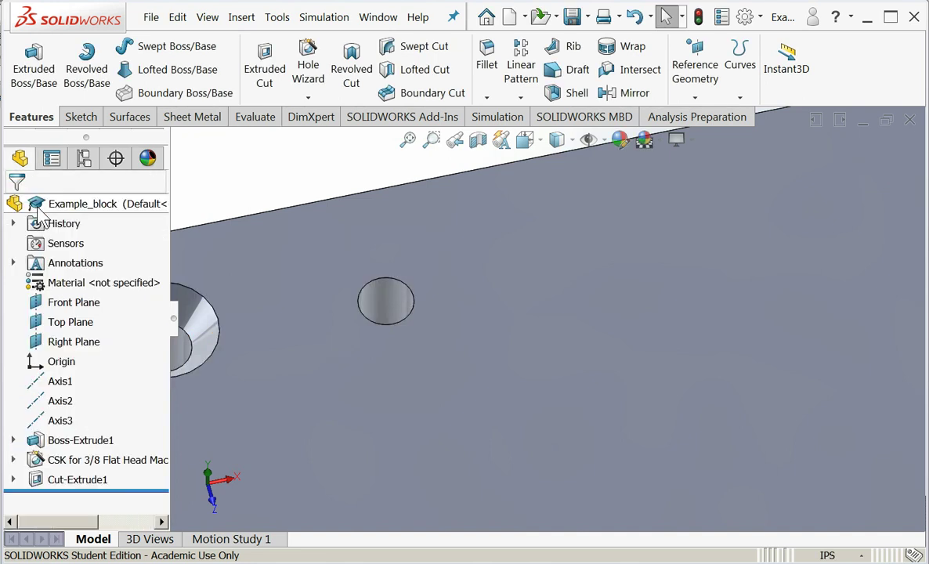
# Step: Edit Sketch11 under Cut-Extrude1 and change the hole diameter from 0.375 to 5/16
pyautogui.click(13, 479)
pyautogui.click(65, 503)
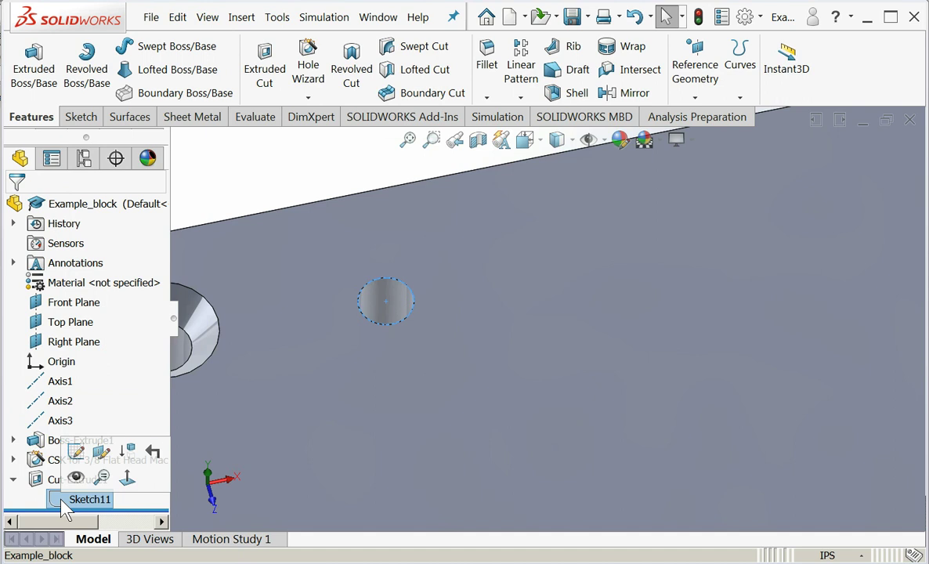
pyautogui.click(76, 452)
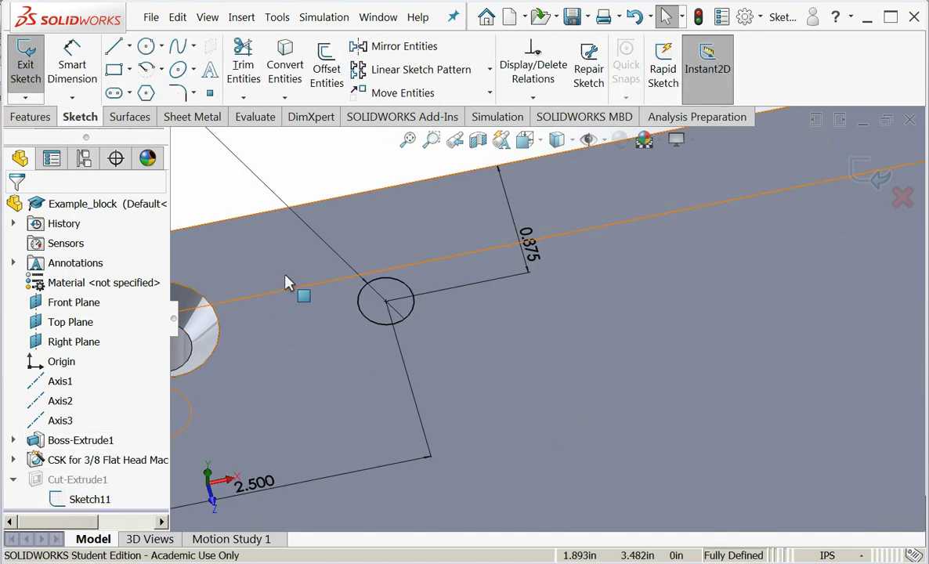
pyautogui.click(311, 234)
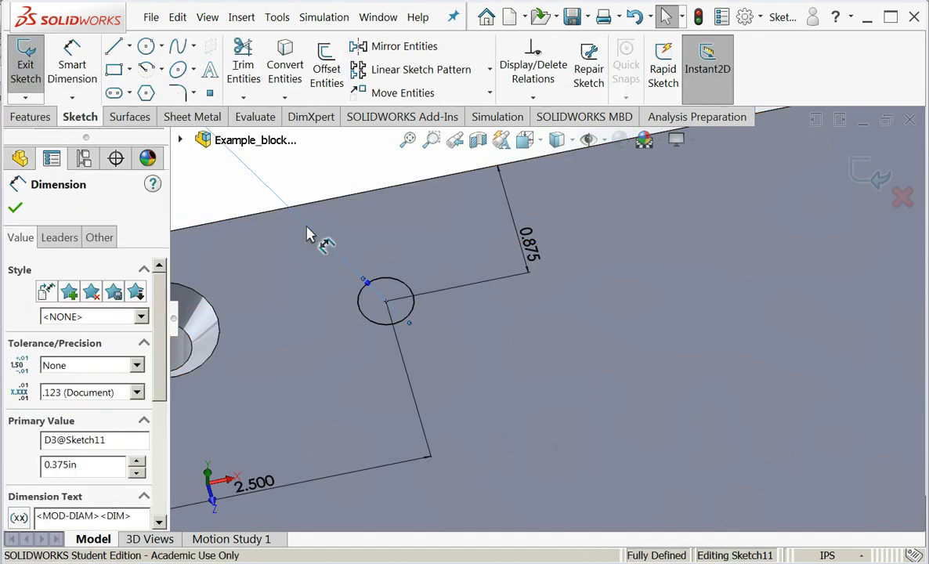
pyautogui.press('f')
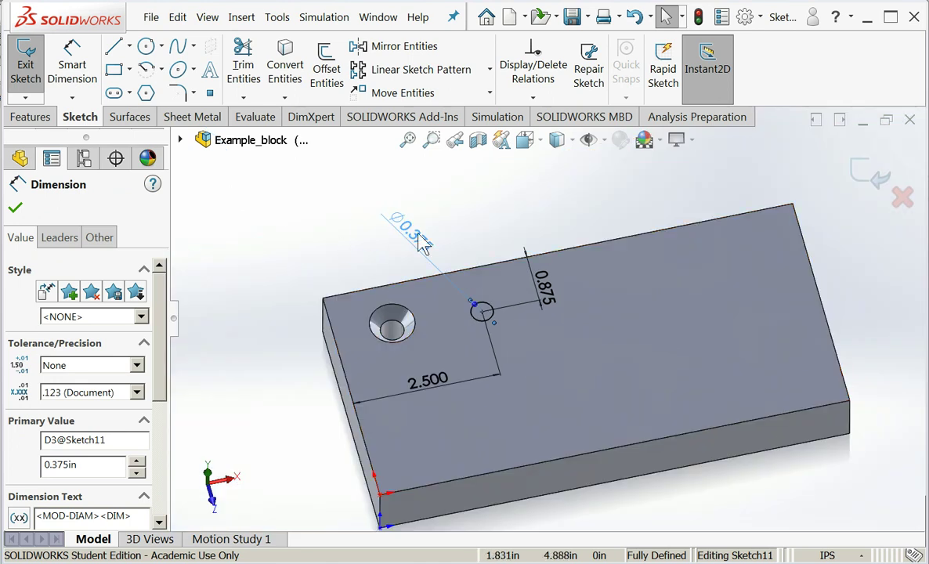
pyautogui.press('Escape')
pyautogui.doubleClick(419, 245)
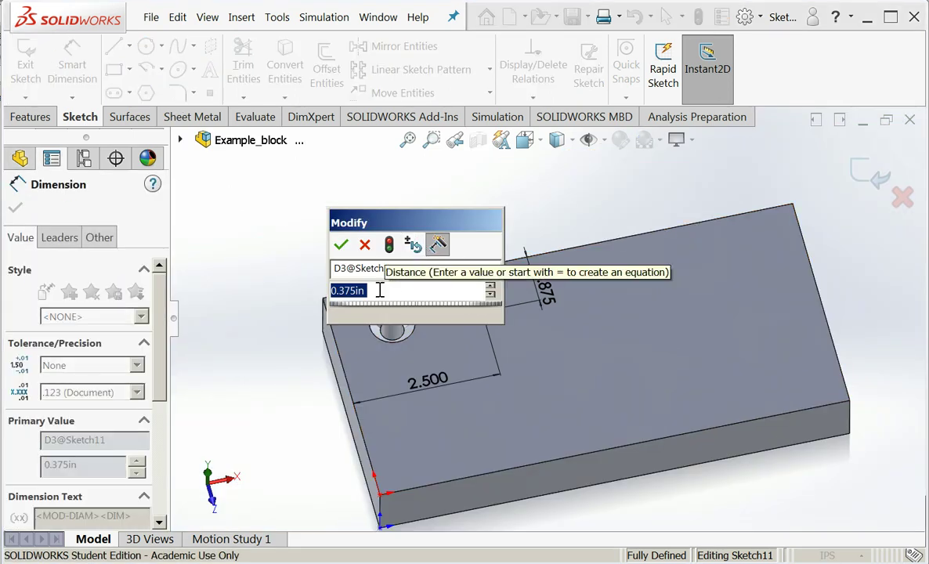
pyautogui.write('5/16')
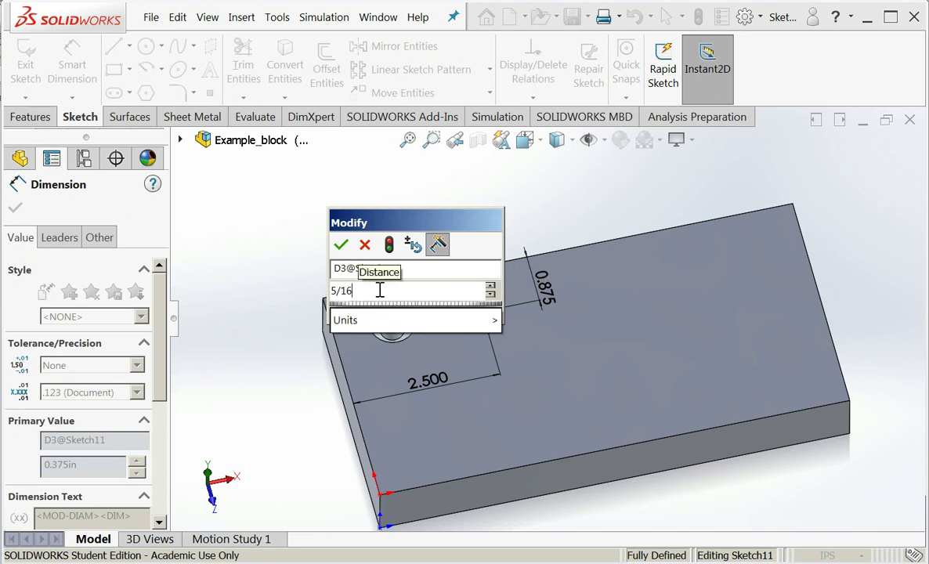
pyautogui.press('Return')
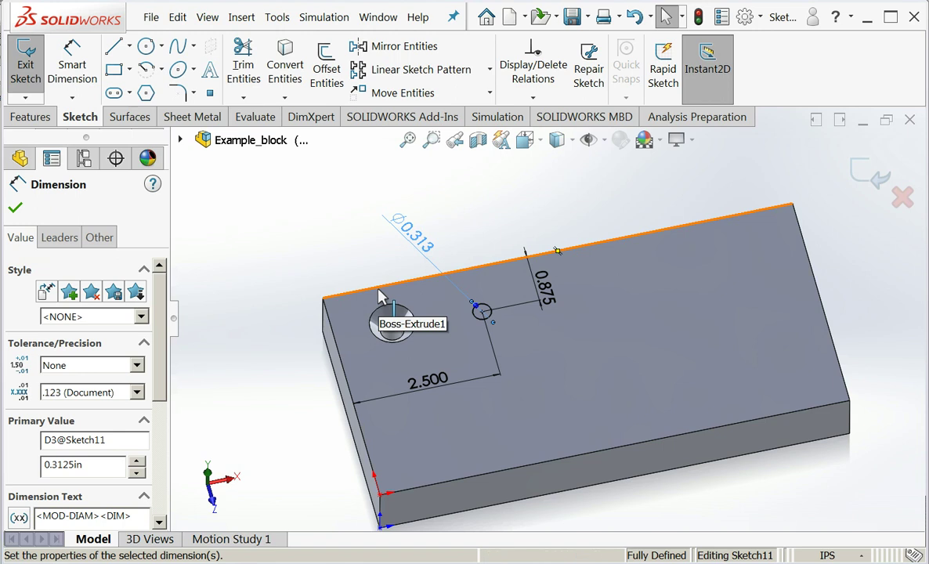
pyautogui.click(16, 208)
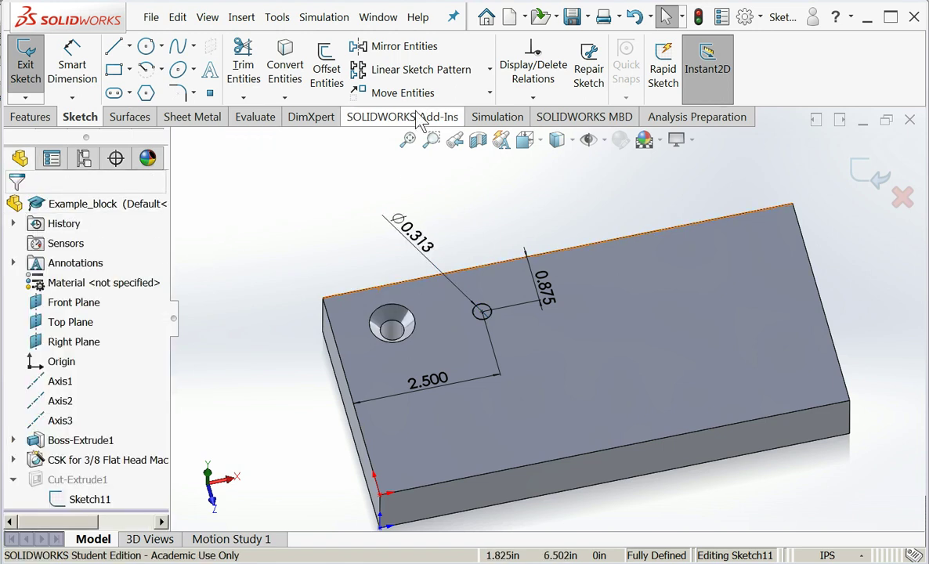
# Step: Exit the sketch so the hole rebuilds at Ø0.313
pyautogui.click(25, 74)
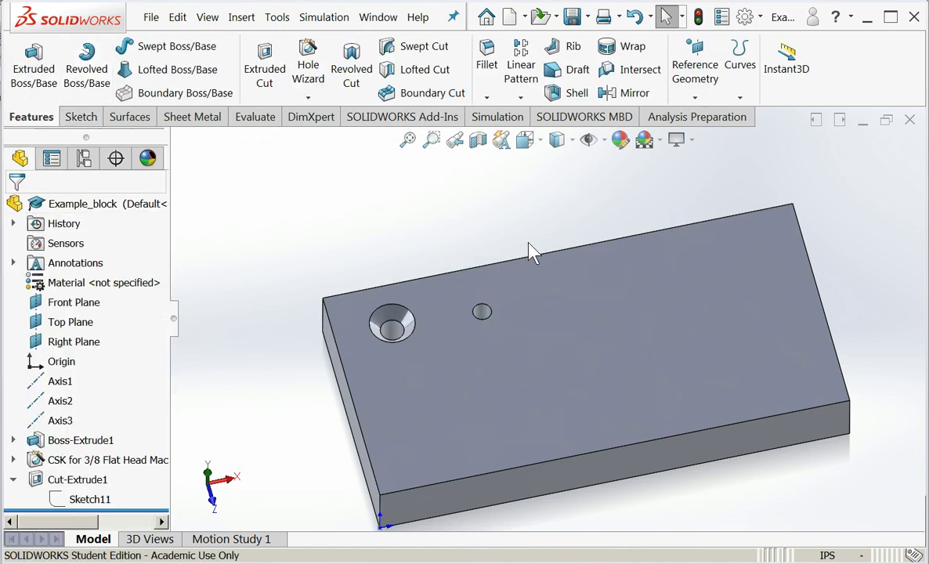
pyautogui.scroll(-5, 520, 242)
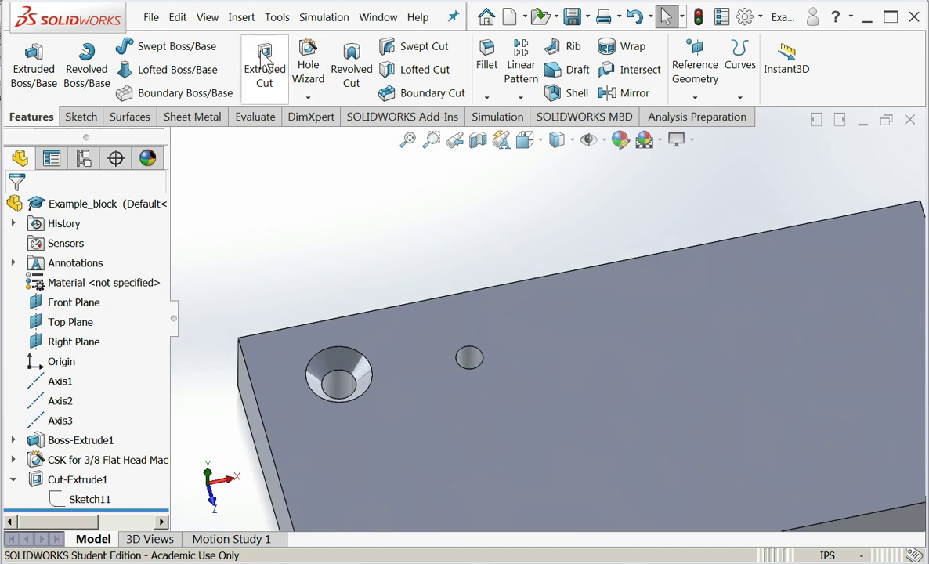
pyautogui.click(252, 19)
pyautogui.scroll(-1, 321, 501)
# Step: Apply a 3/8-16 ANSI Inch machine cosmetic thread, Up to Next, to the small hole's edge
pyautogui.moveTo(333, 479)
pyautogui.click(479, 389)
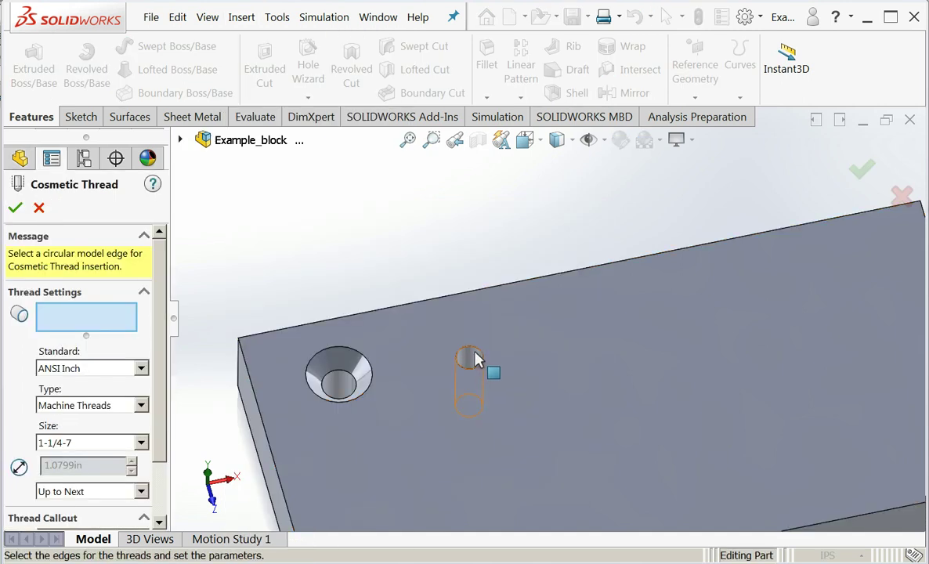
pyautogui.click(475, 355)
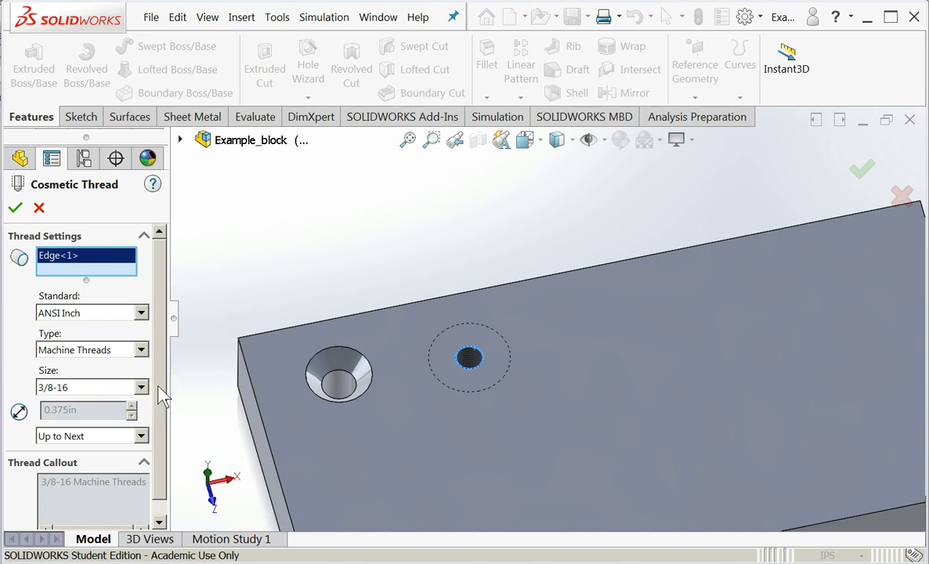
pyautogui.scroll(-1, 160, 396)
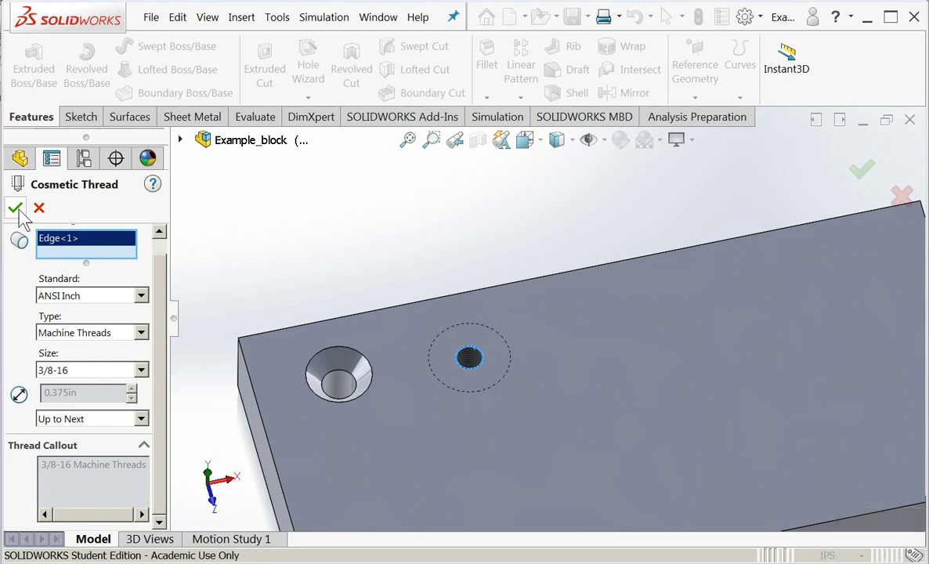
pyautogui.click(17, 209)
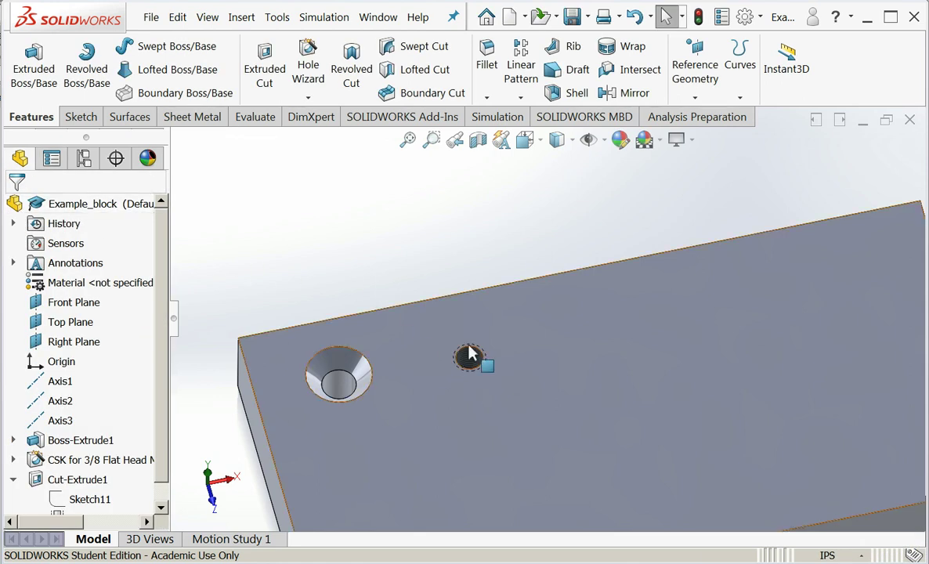
pyautogui.scroll(-3, 470, 356)
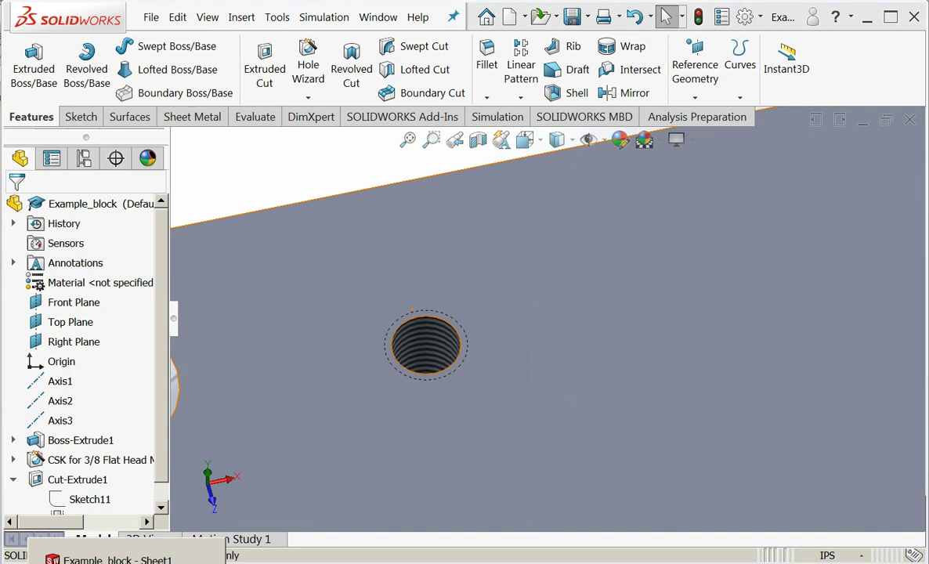
# Step: On Sheet1, delete the Ø.313 THRU callout and the 3/8-16 Machine Threads note
pyautogui.click(118, 559)
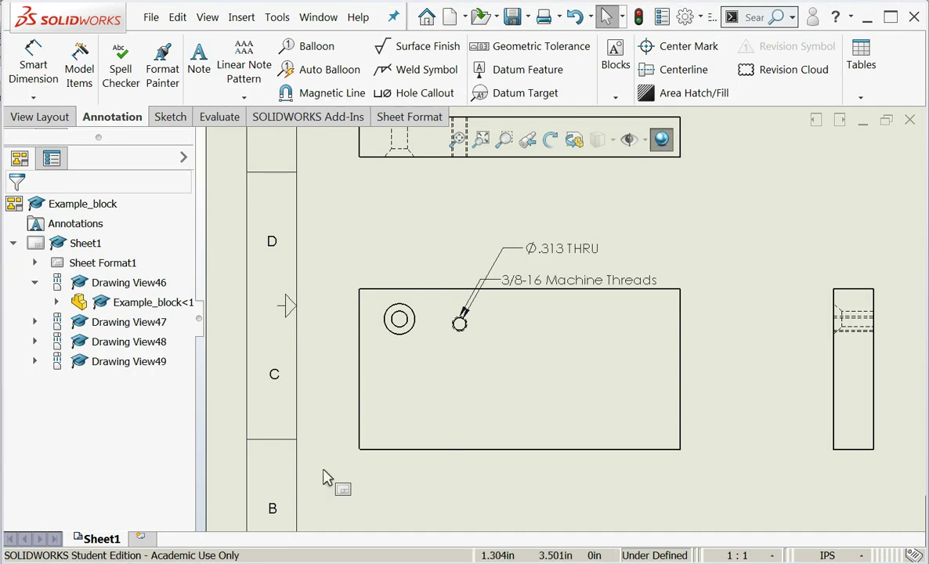
pyautogui.scroll(-2, 545, 343)
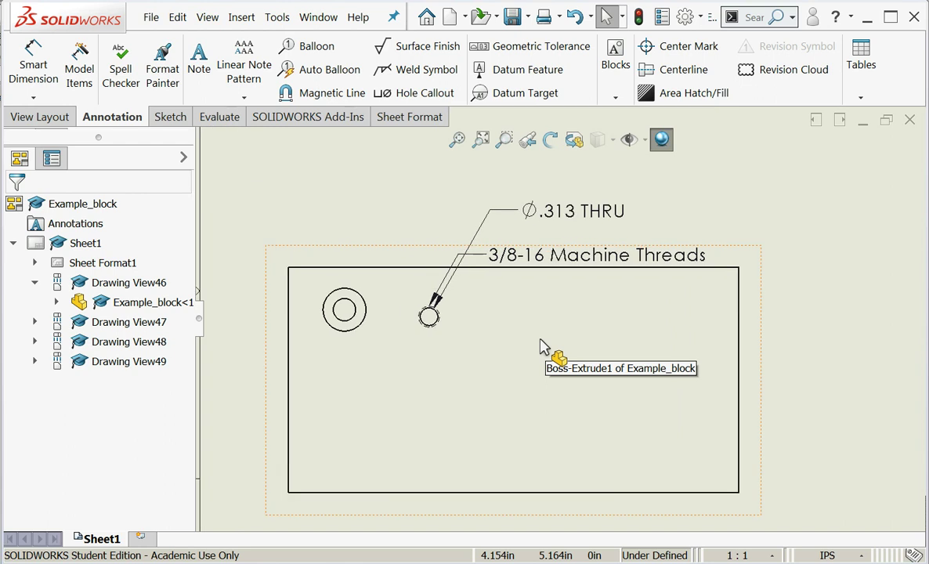
pyautogui.click(580, 213)
pyautogui.press('Delete')
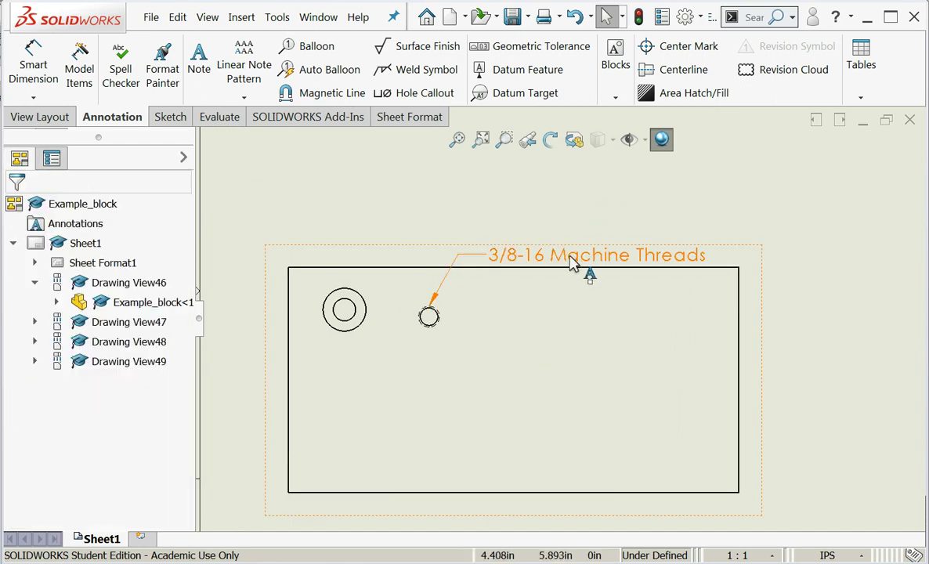
pyautogui.click(572, 257)
pyautogui.press('Delete')
pyautogui.scroll(-1, 506, 302)
pyautogui.scroll(-2, 506, 301)
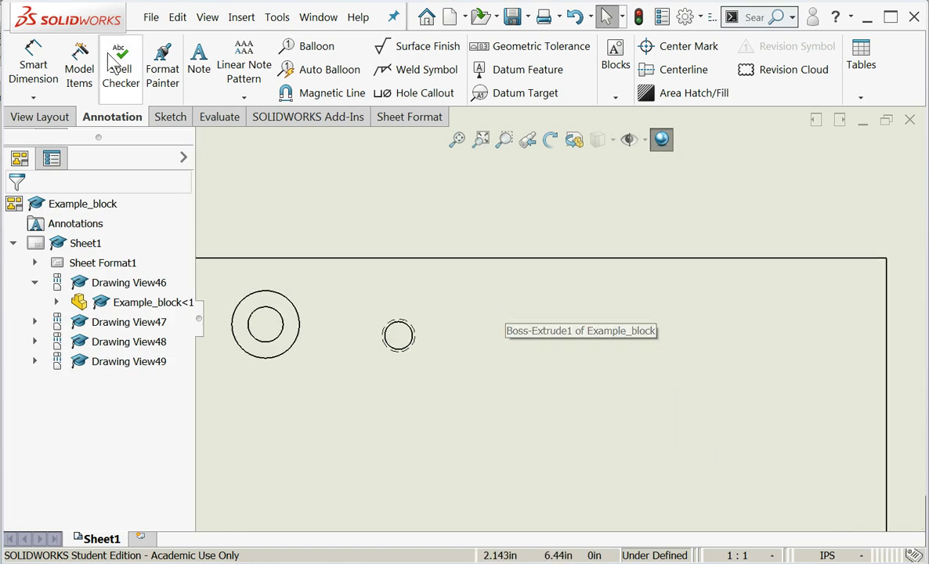
pyautogui.click(249, 21)
# Step: Place a new Ø.313 THRU hole callout above the small hole in the main view
pyautogui.moveTo(368, 109)
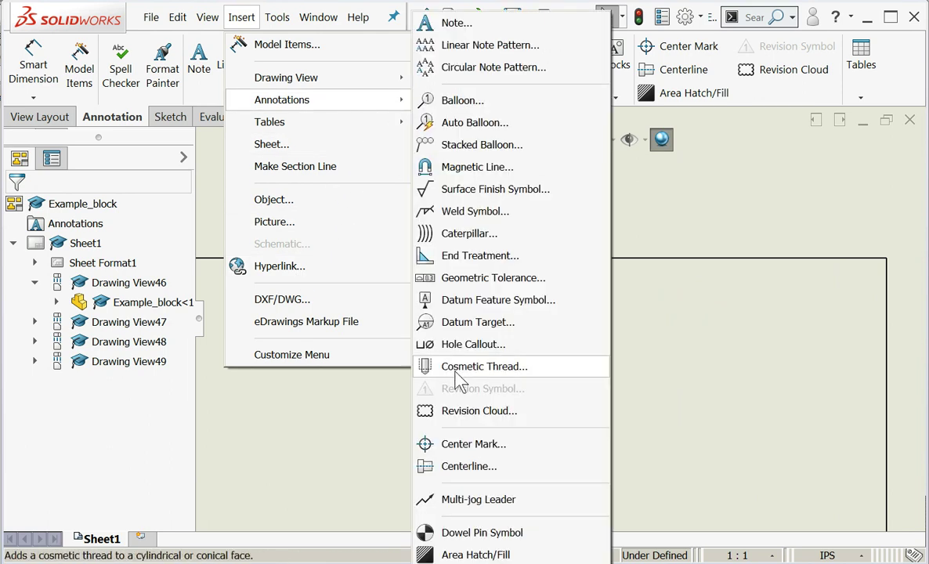
pyautogui.click(472, 343)
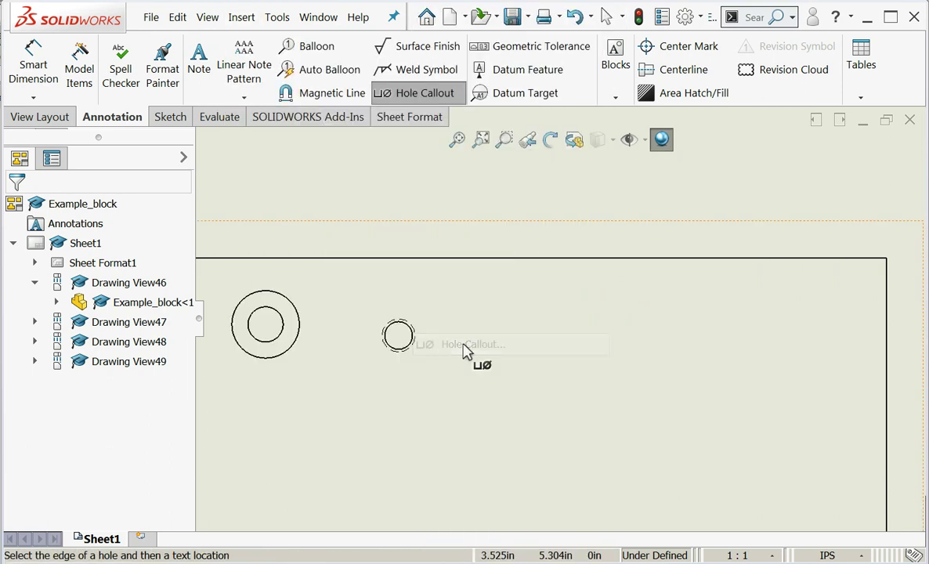
pyautogui.click(412, 334)
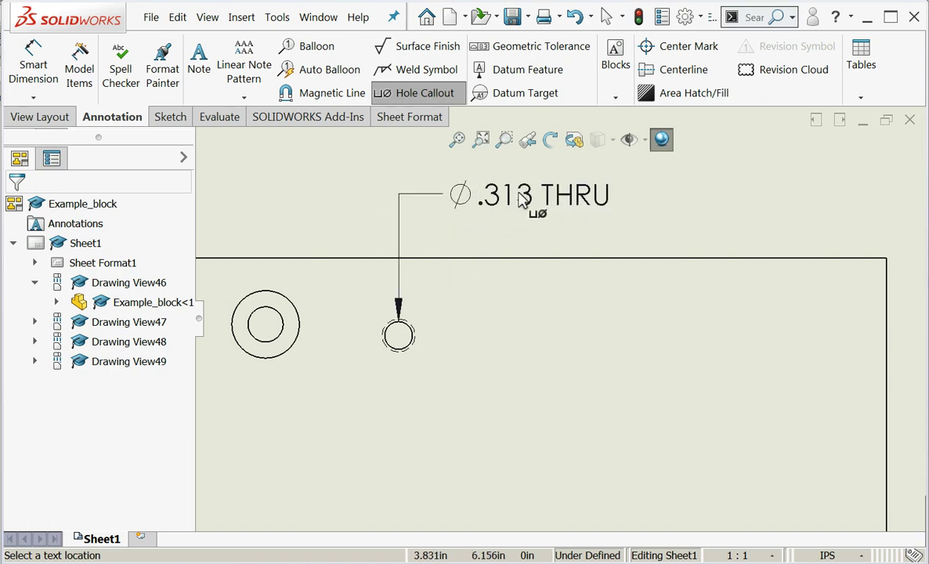
pyautogui.click(578, 160)
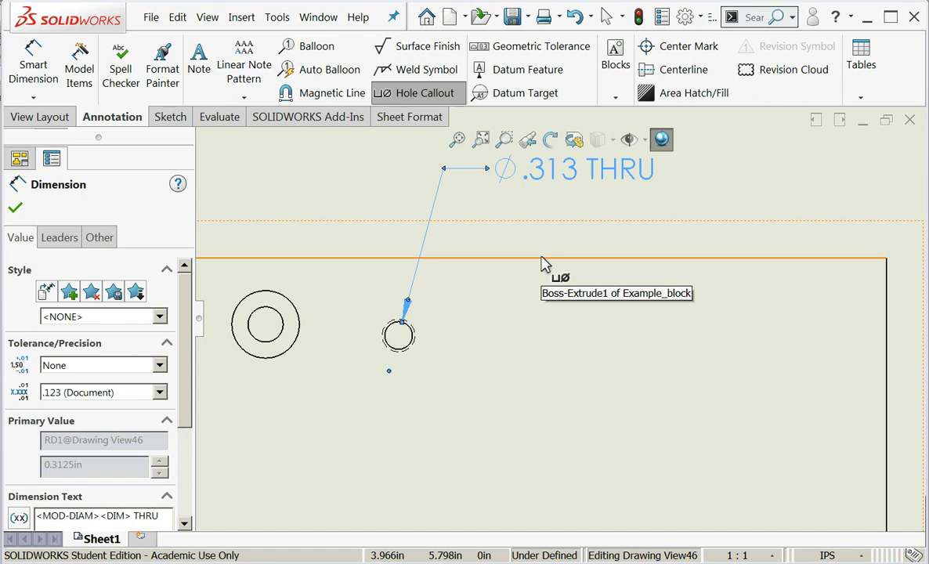
pyautogui.click(15, 207)
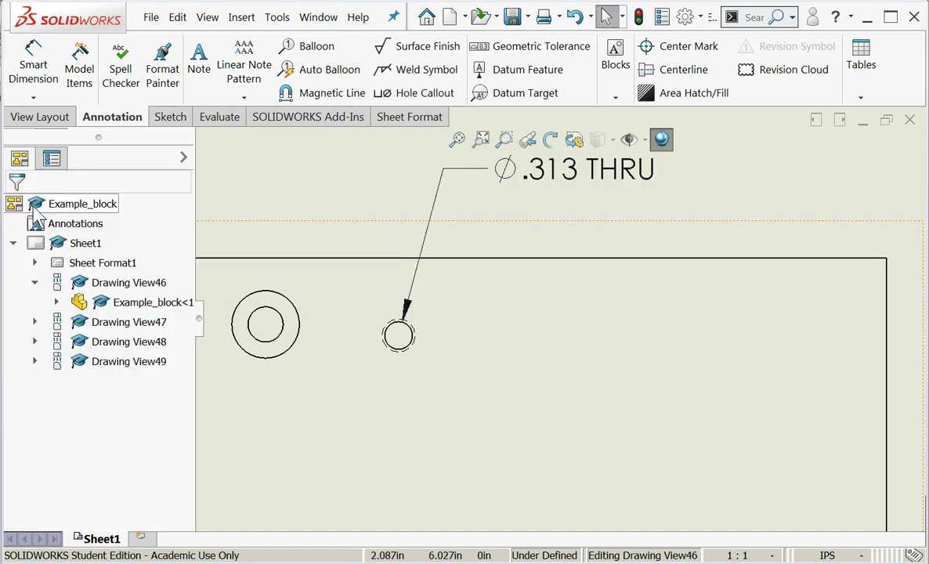
pyautogui.click(332, 166)
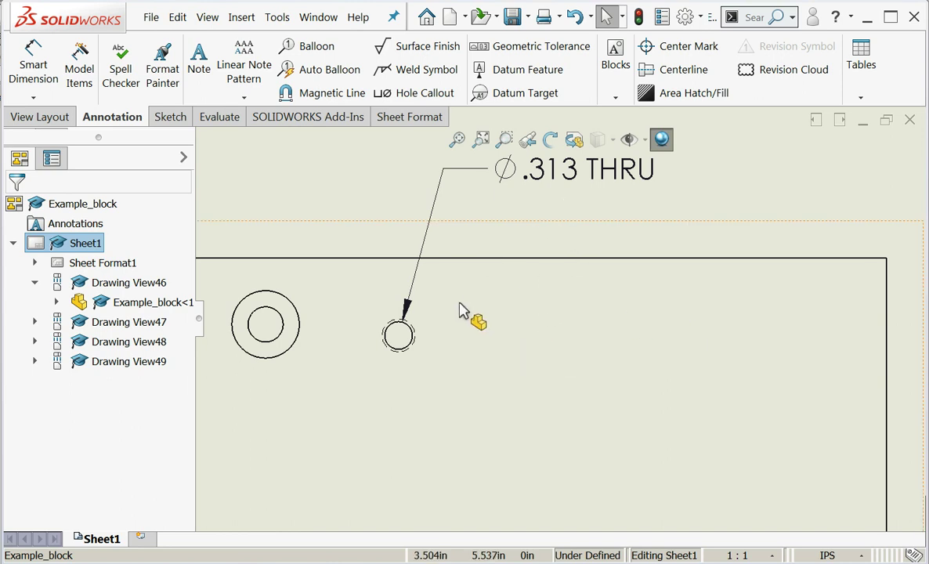
pyautogui.scroll(-3, 446, 328)
pyautogui.scroll(5, 446, 327)
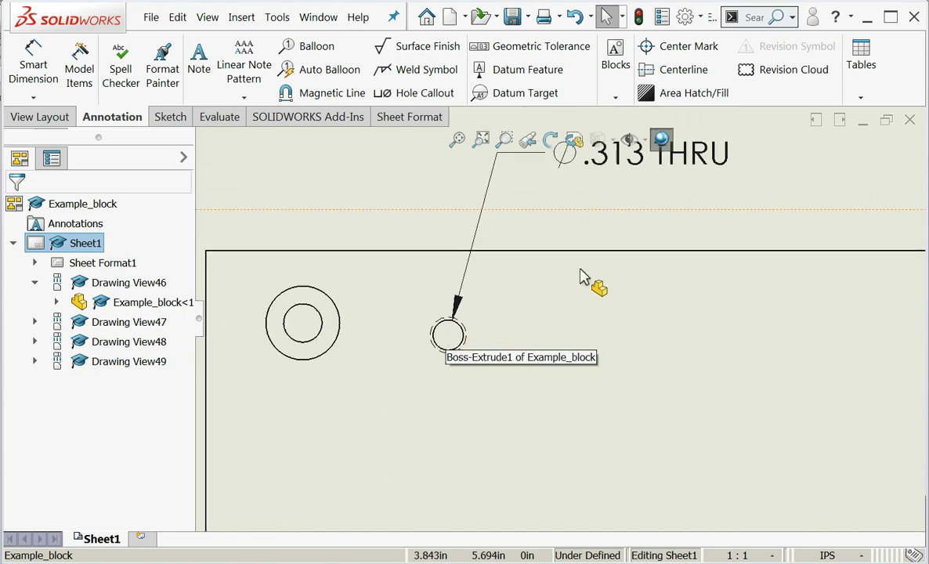
pyautogui.scroll(-2, 673, 254)
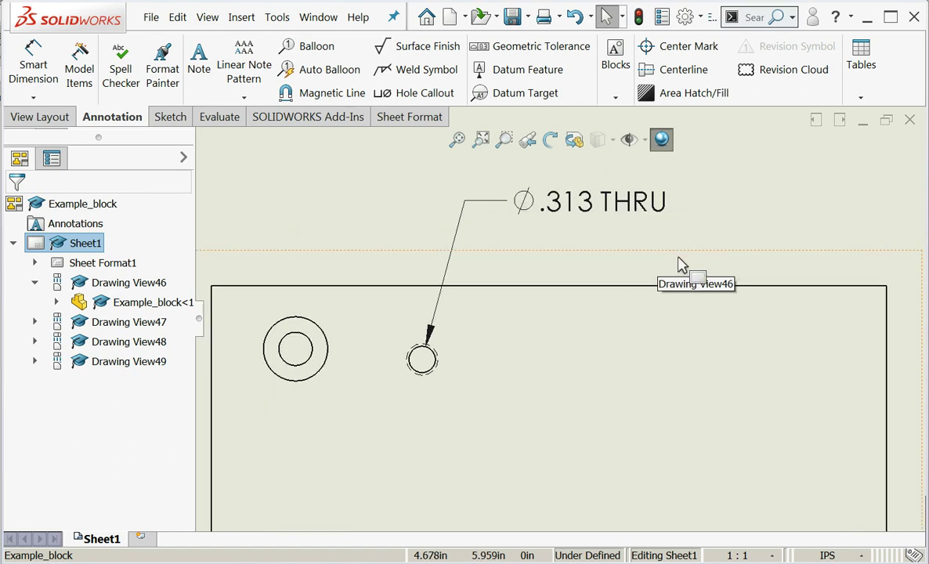
pyautogui.scroll(-2, 680, 266)
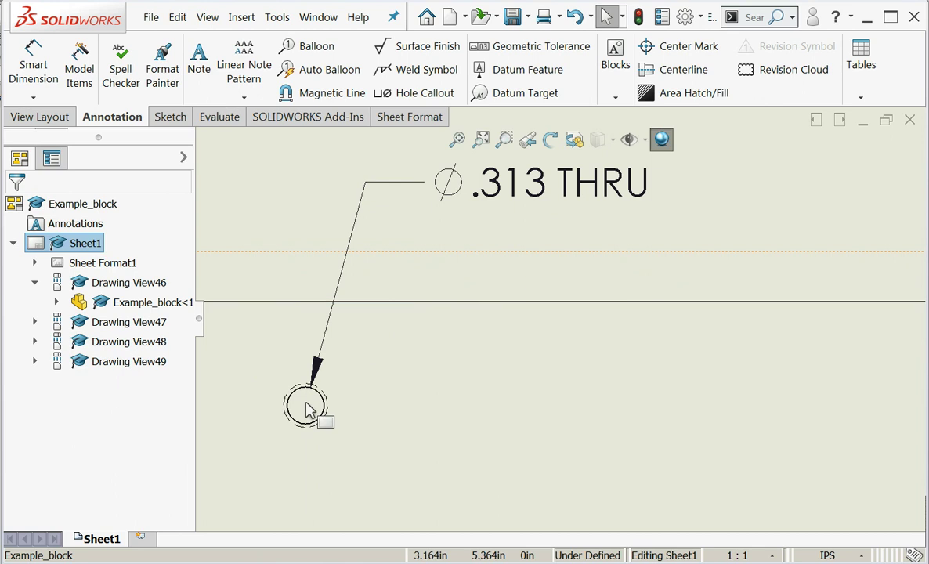
# Step: Start another hole callout on the sheet, then return to the Example_block part model
pyautogui.click(229, 20)
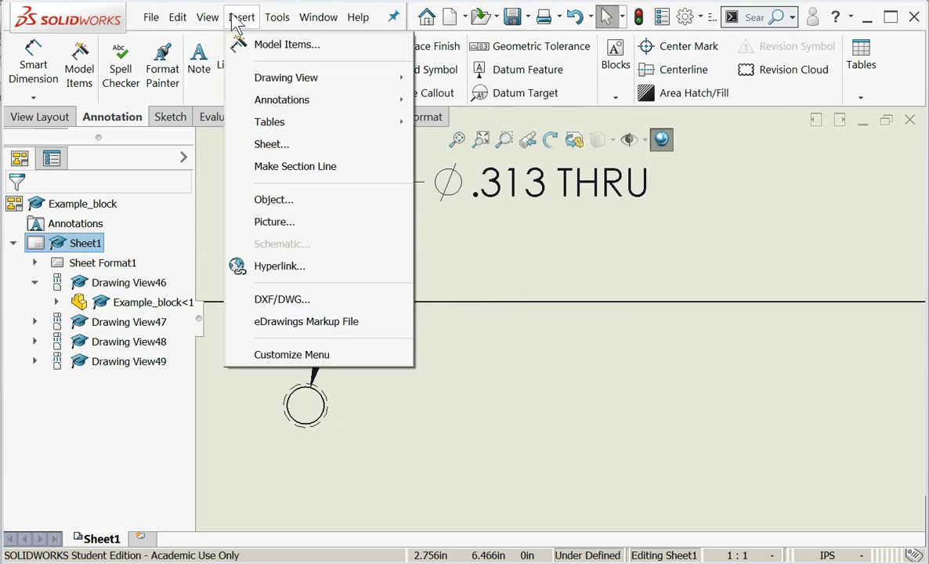
pyautogui.moveTo(302, 115)
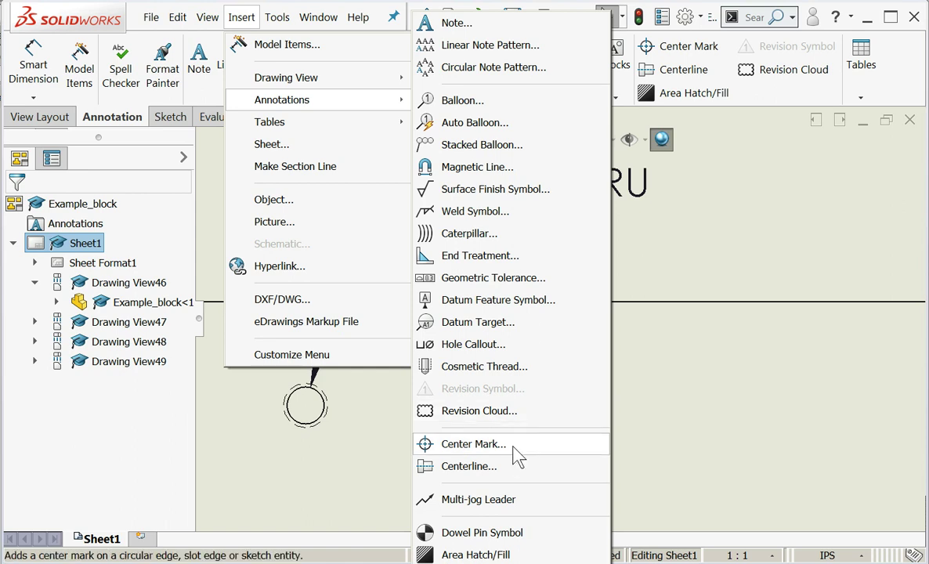
pyautogui.click(482, 347)
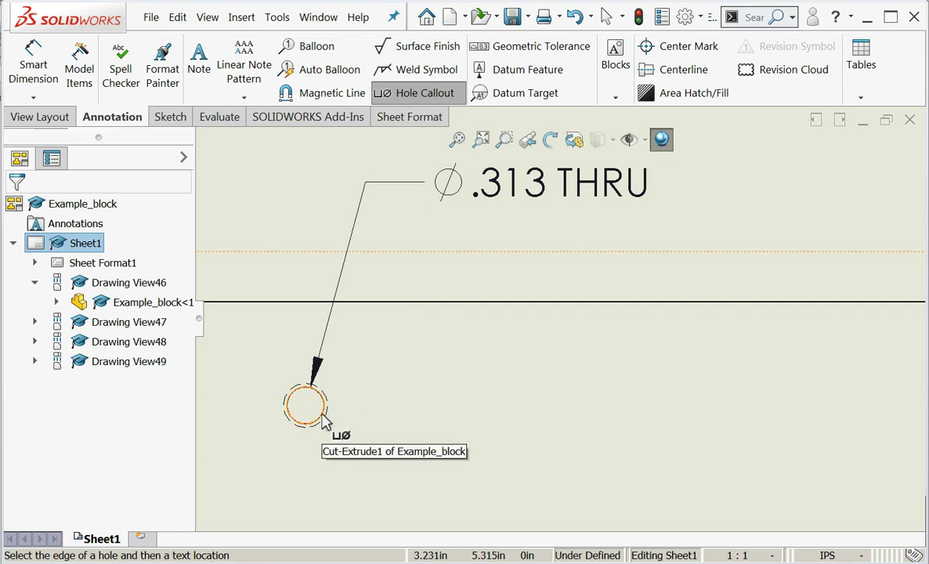
pyautogui.scroll(-6, 325, 421)
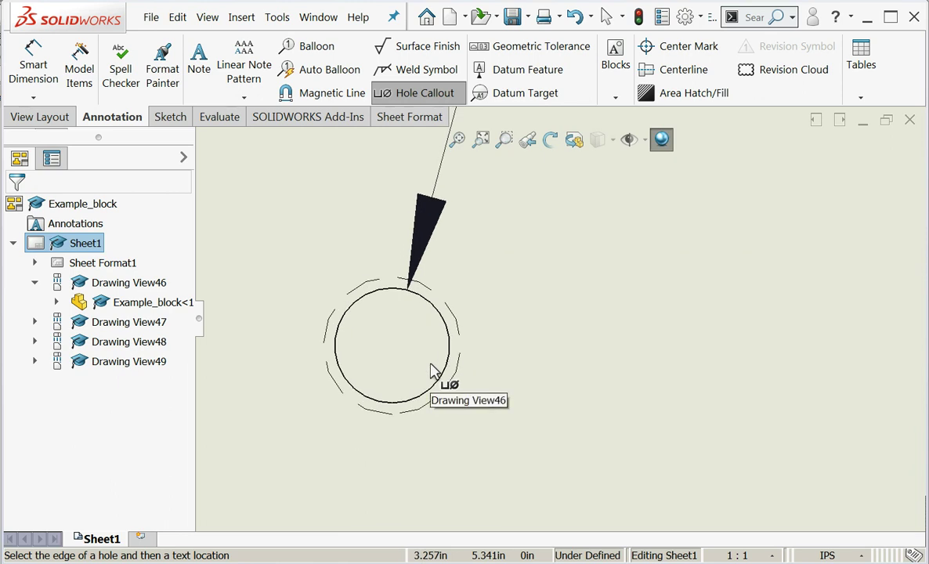
pyautogui.scroll(-1, 434, 371)
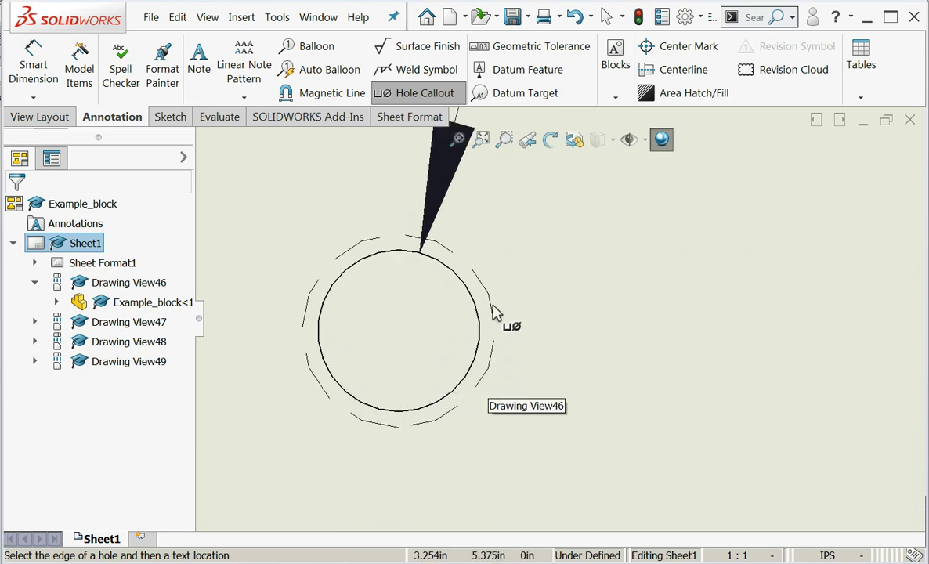
pyautogui.press('f')
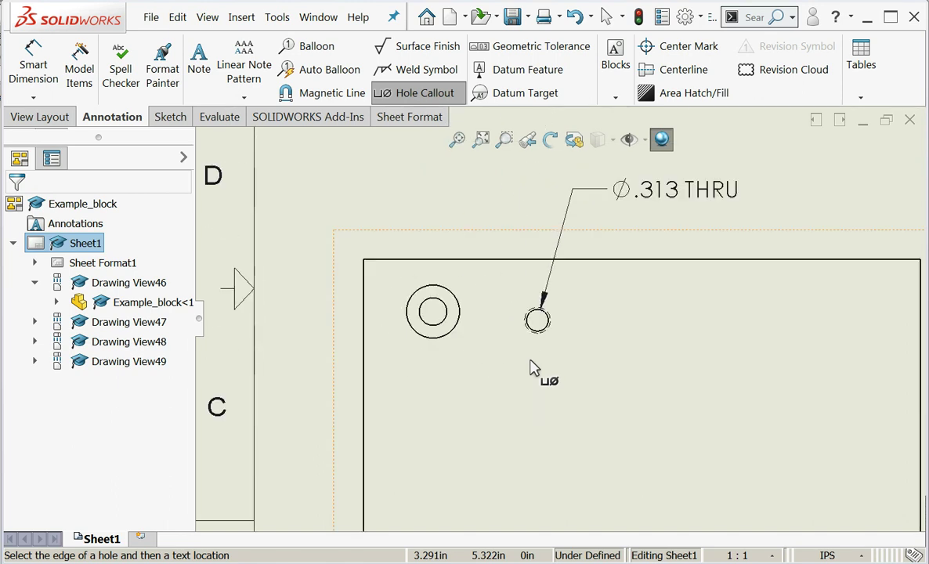
pyautogui.scroll(-5, 673, 311)
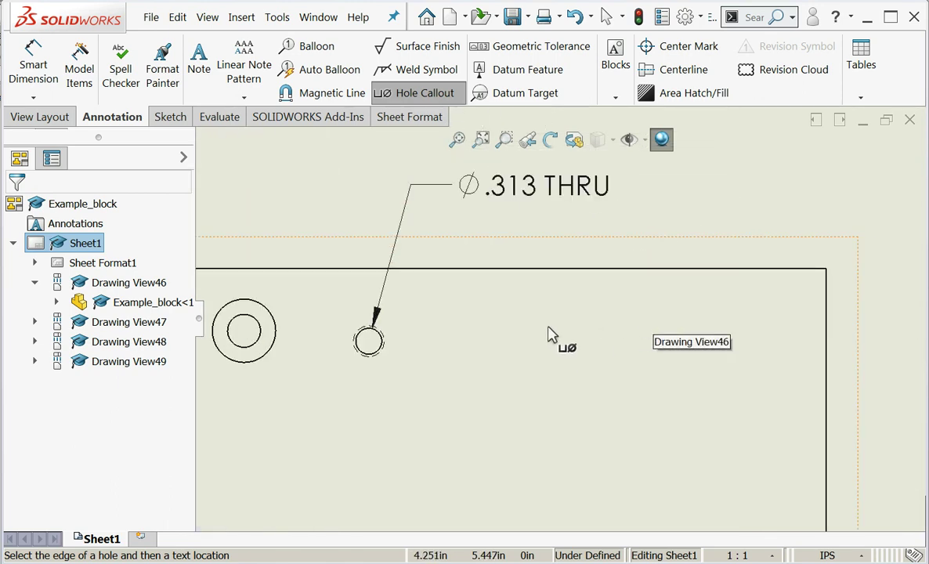
pyautogui.scroll(1, 376, 344)
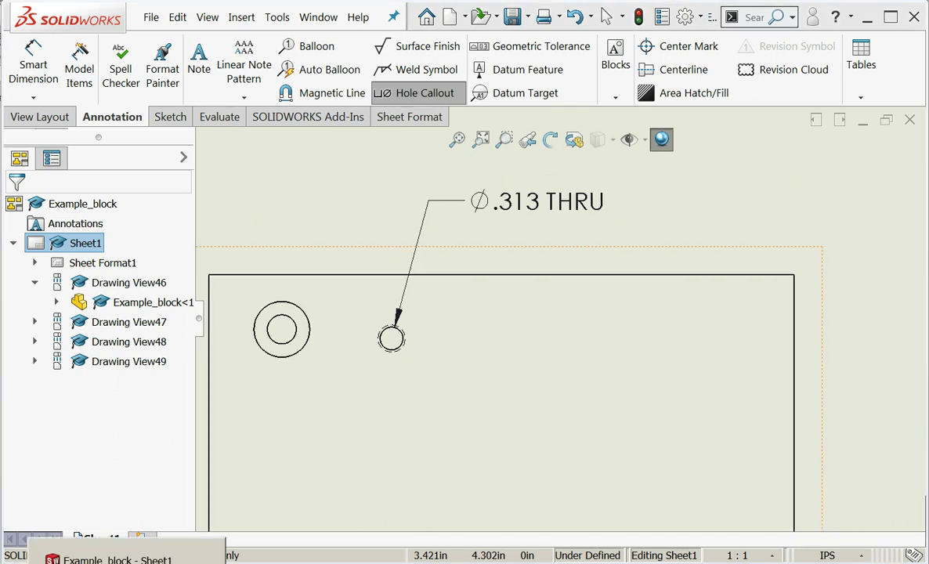
pyautogui.hotkey('ctrl', 'Tab')
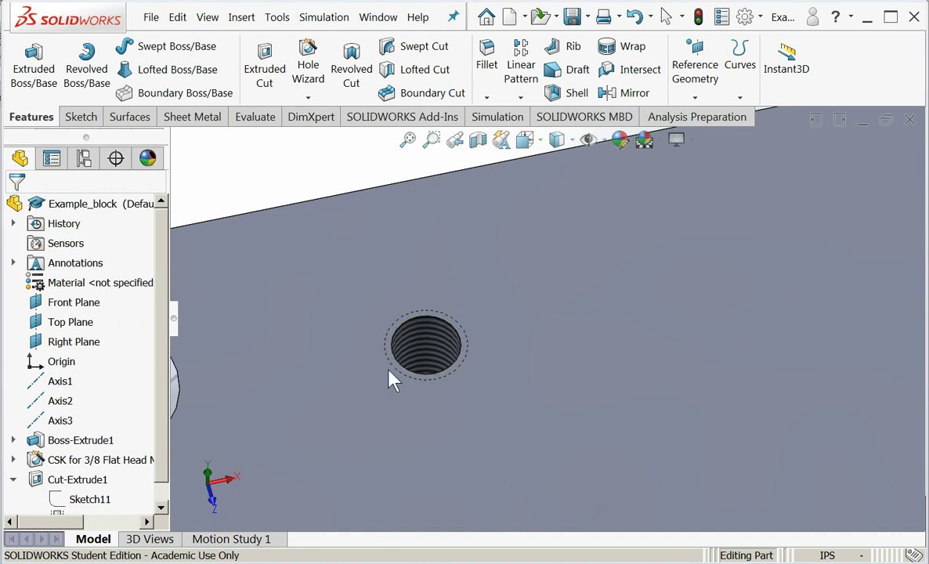
# Step: Launch the Hole Wizard on the block, showing the Flat Head Screw (82) Hole Specification
pyautogui.scroll(5, 462, 337)
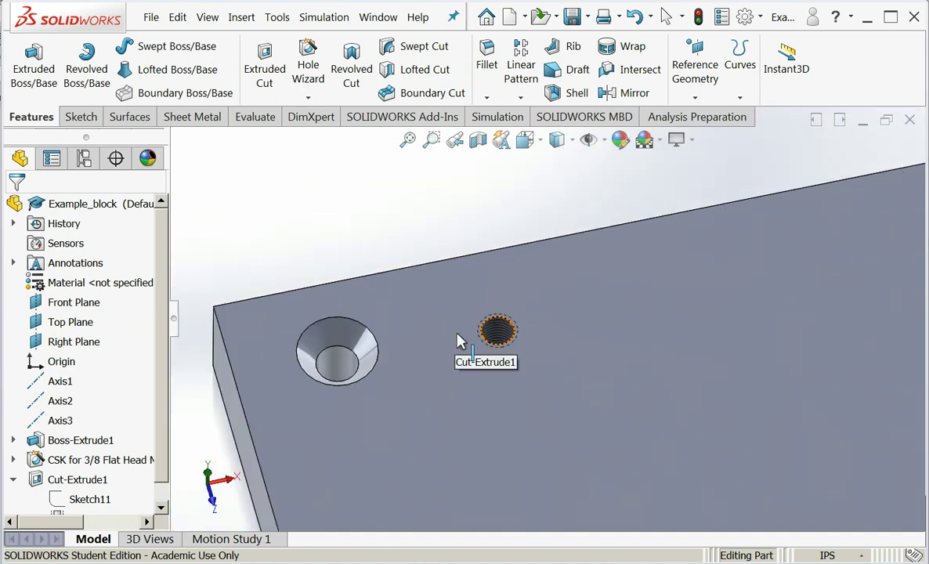
pyautogui.click(309, 56)
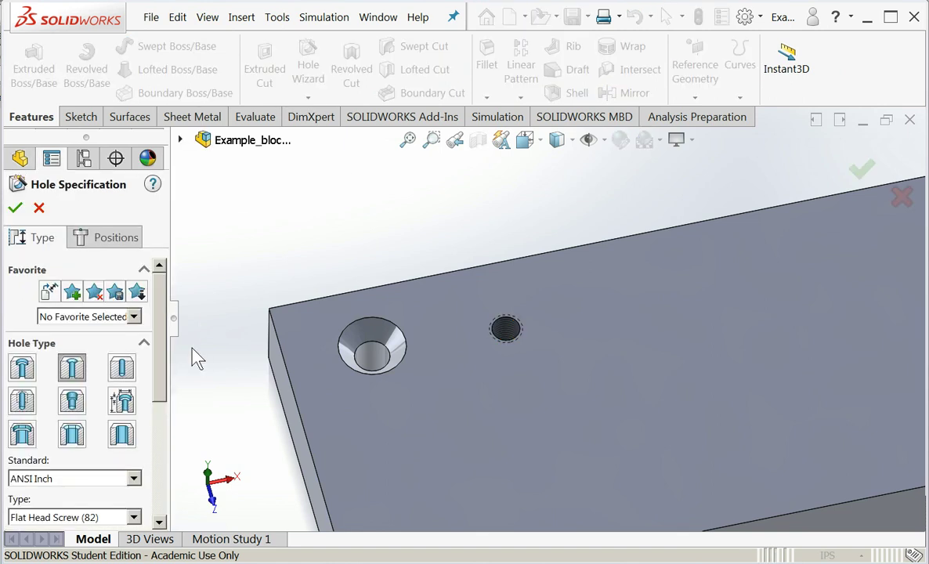
# Step: Make the hole a 3/8-16 Straight Tap Tapped hole with cosmetic thread and no near side countersink
pyautogui.click(22, 402)
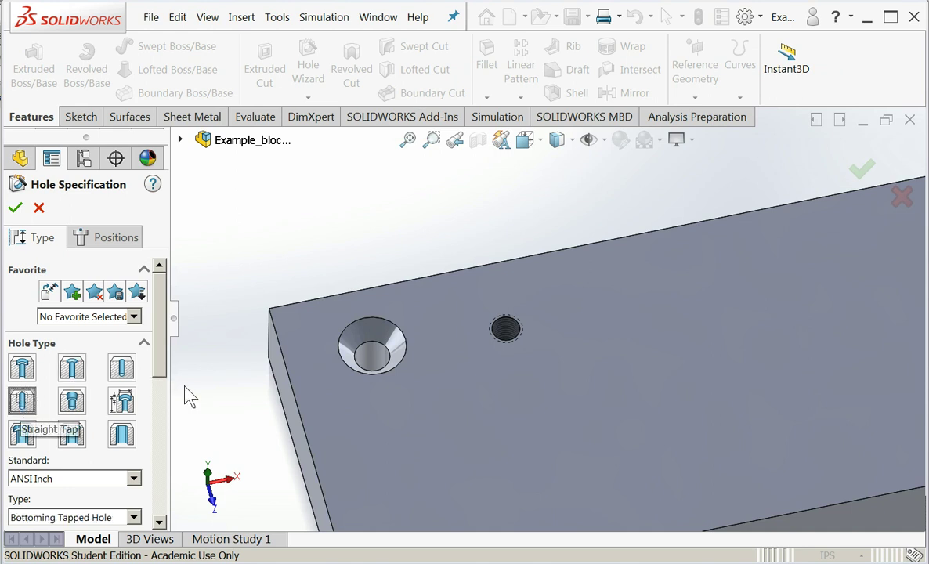
pyautogui.scroll(-1, 164, 342)
pyautogui.moveTo(162, 335); pyautogui.dragTo(161, 369)
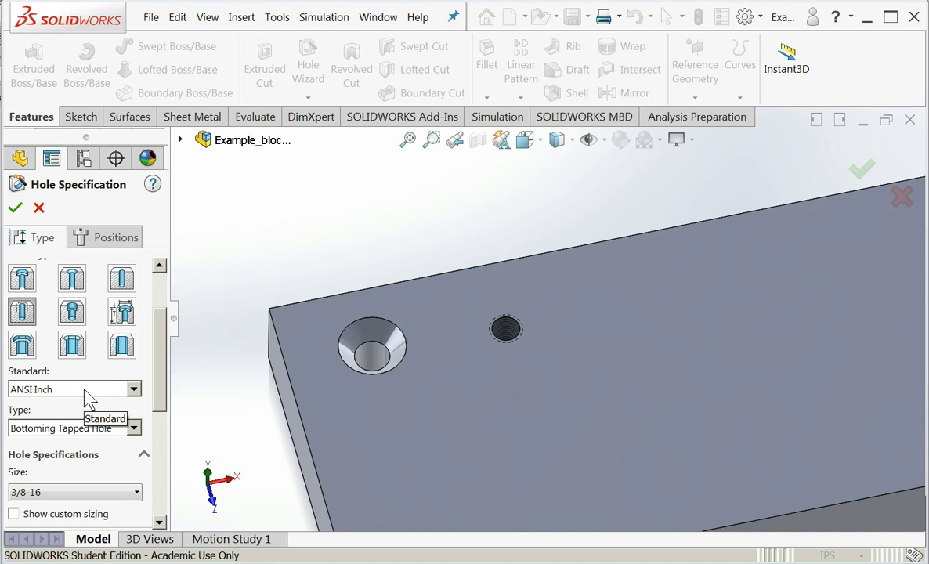
pyautogui.click(91, 429)
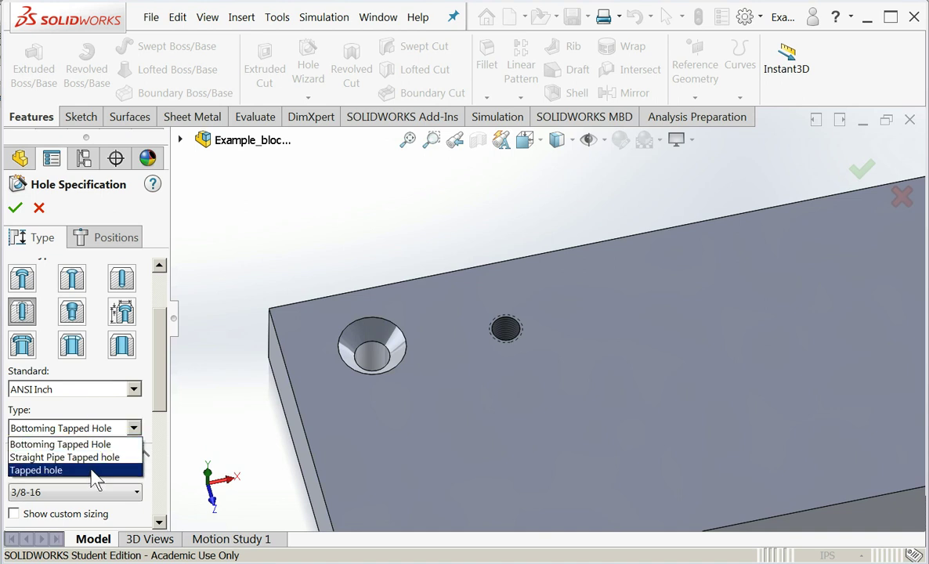
pyautogui.click(87, 470)
pyautogui.moveTo(159, 395); pyautogui.dragTo(169, 442)
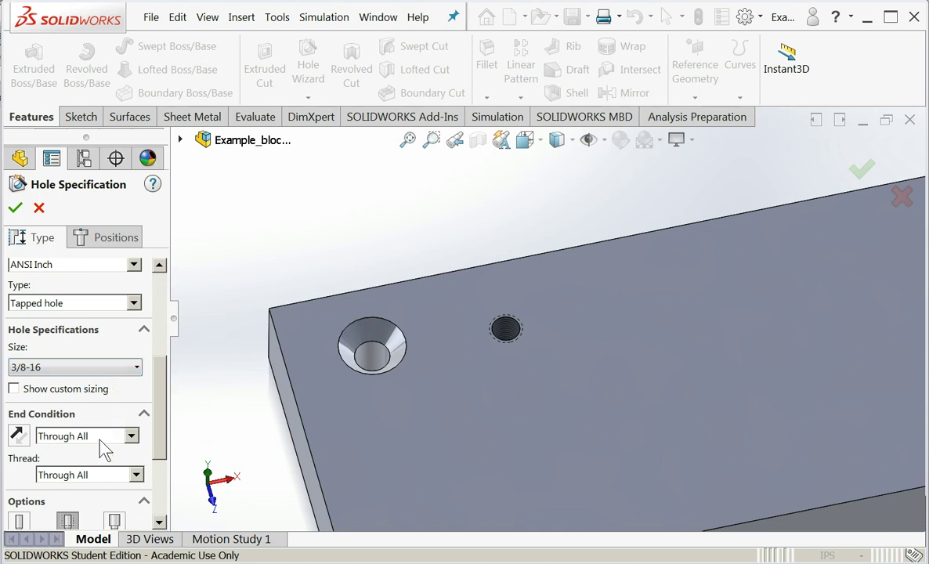
pyautogui.moveTo(156, 410); pyautogui.dragTo(180, 458)
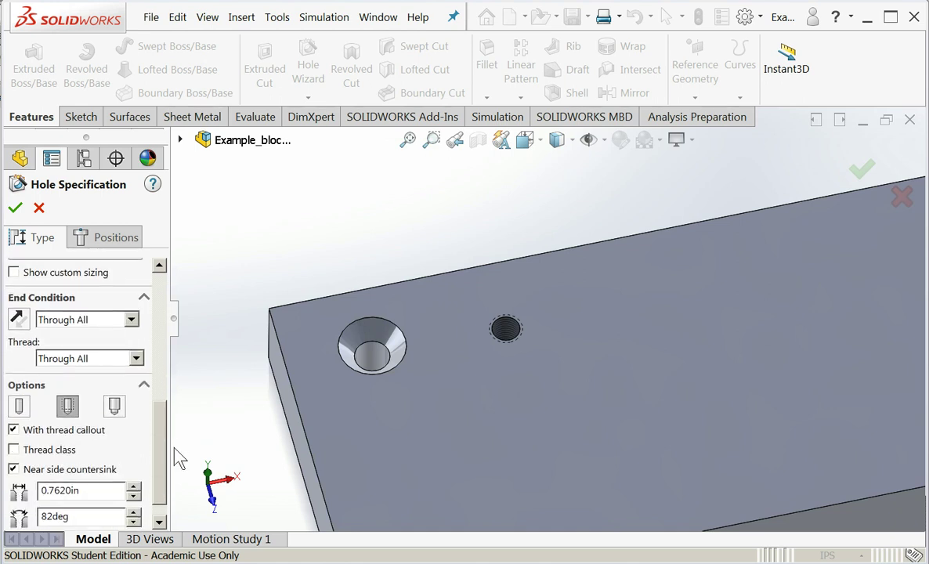
pyautogui.click(66, 410)
pyautogui.moveTo(161, 418); pyautogui.dragTo(168, 454)
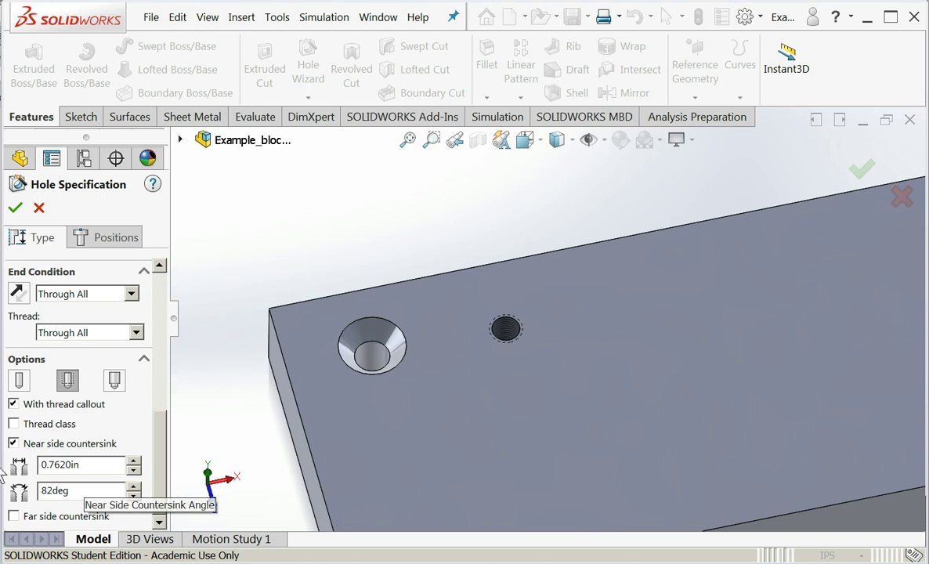
pyautogui.click(13, 443)
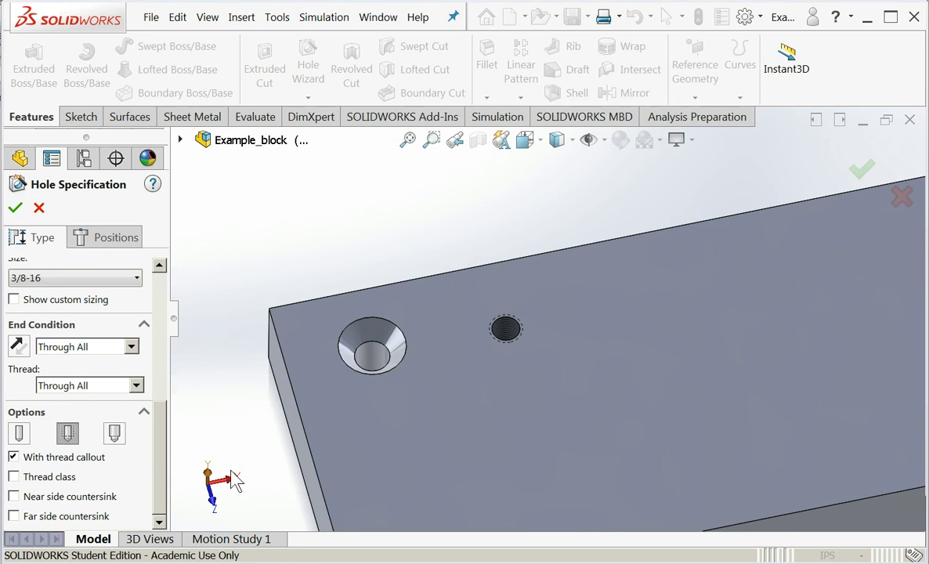
# Step: Place one tapped-hole centre point on the block's top face, right of the existing threaded hole
pyautogui.click(117, 239)
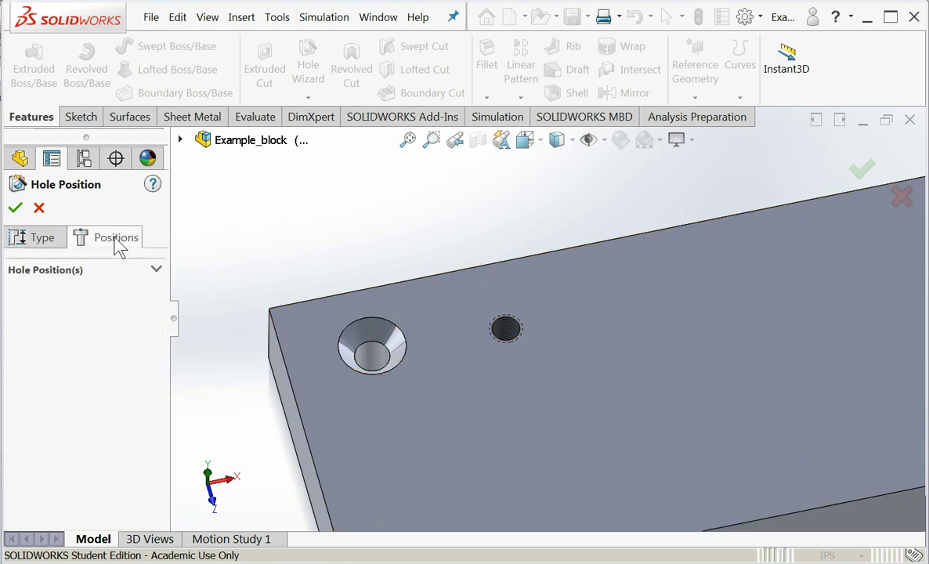
pyautogui.click(692, 324)
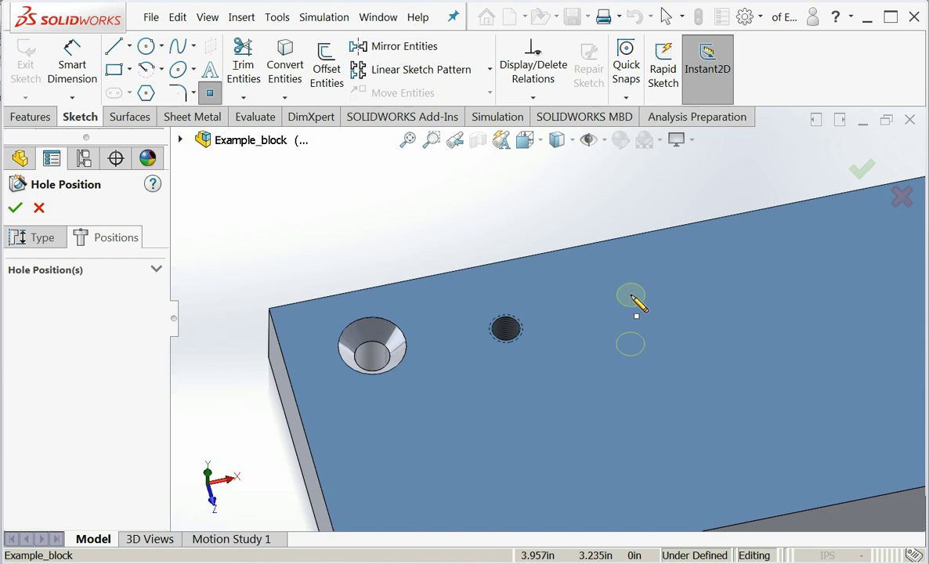
pyautogui.click(626, 300)
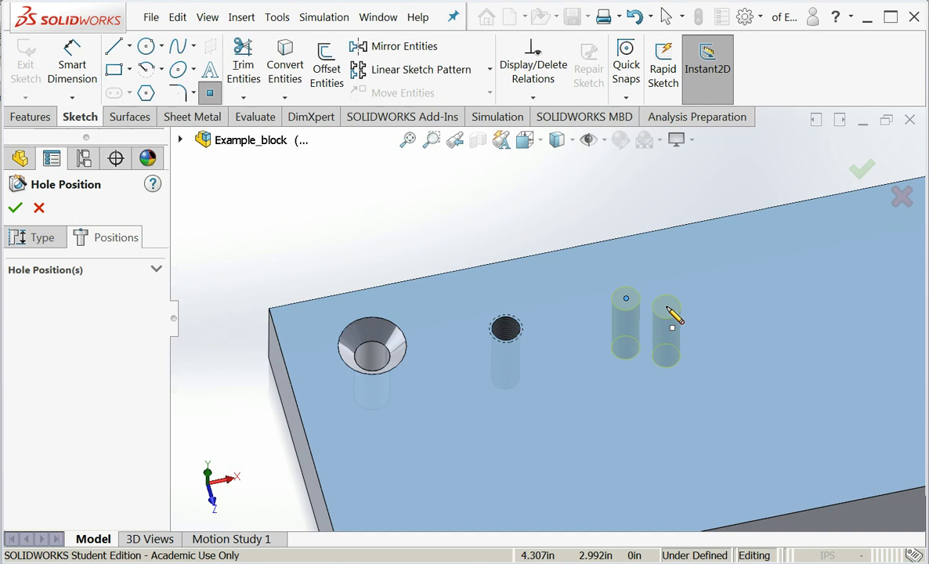
pyautogui.press('Escape')
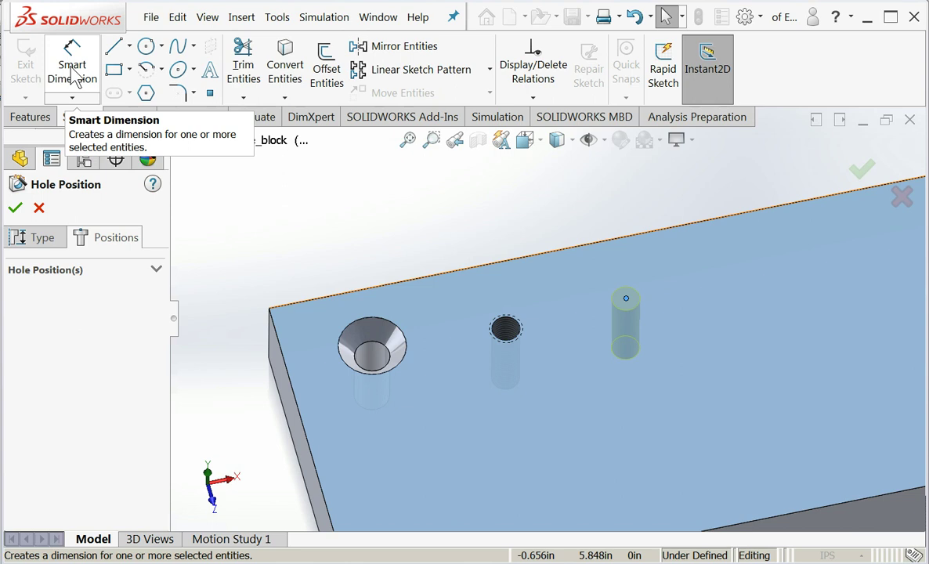
# Step: Dimension the tapped hole's centre 4 in from the block's left edge
pyautogui.click(72, 79)
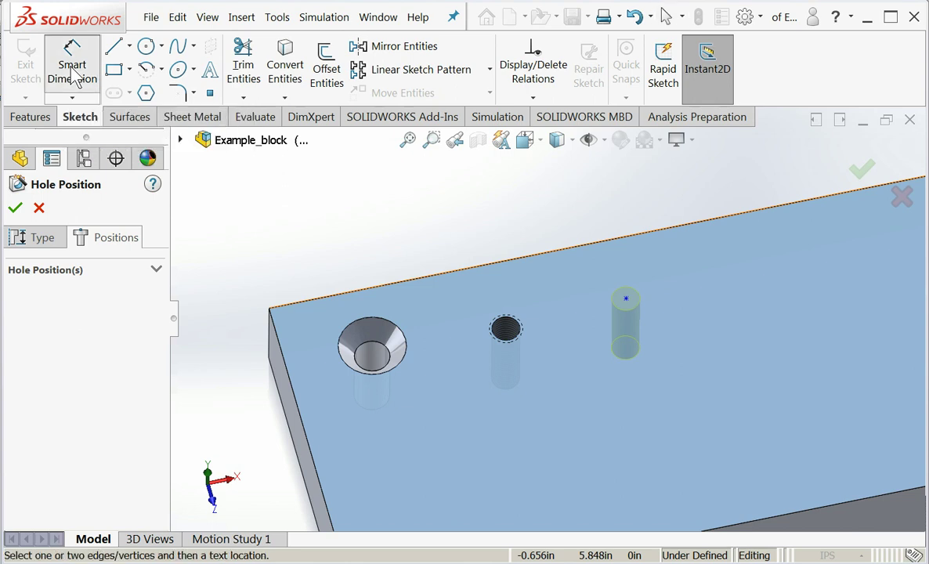
pyautogui.click(310, 454)
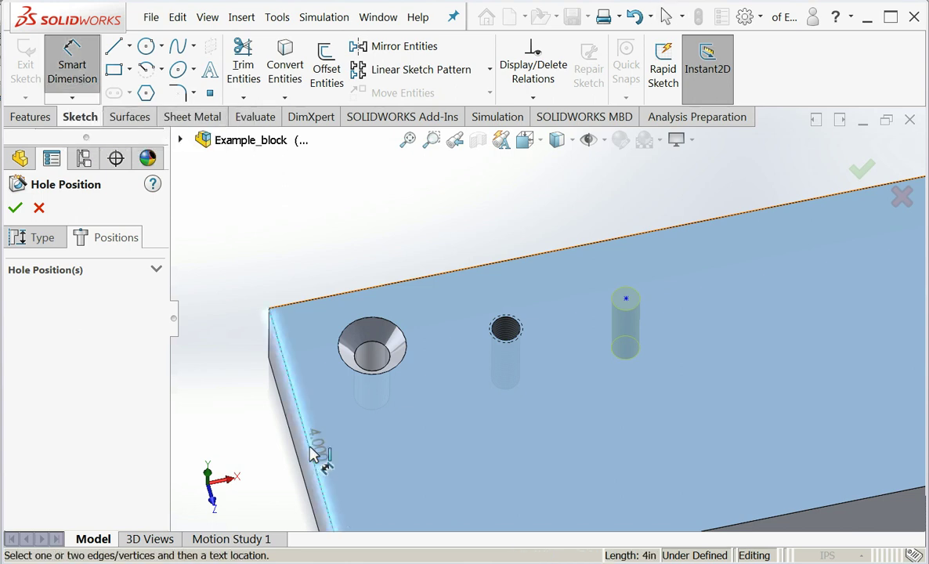
pyautogui.click(627, 305)
pyautogui.click(489, 423)
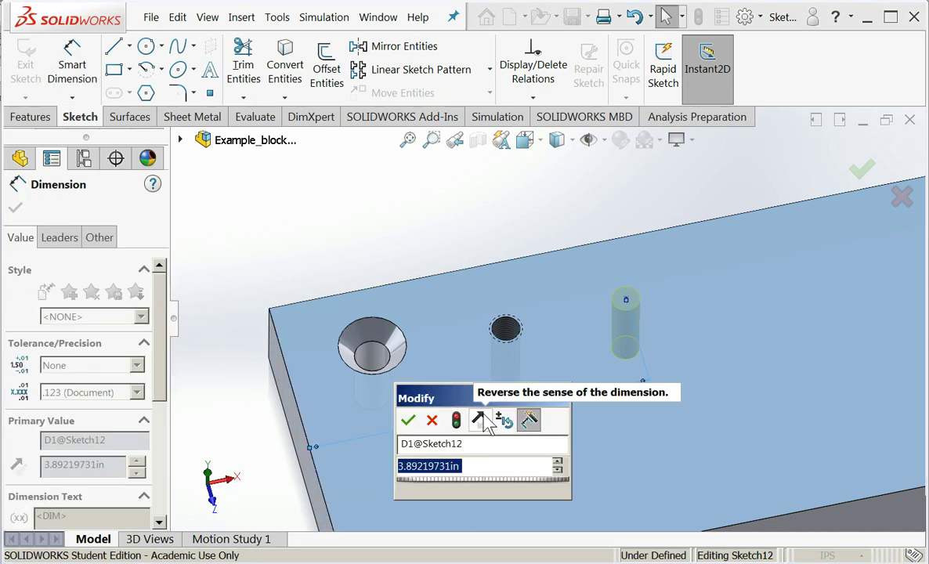
pyautogui.write('4')
pyautogui.press('Return')
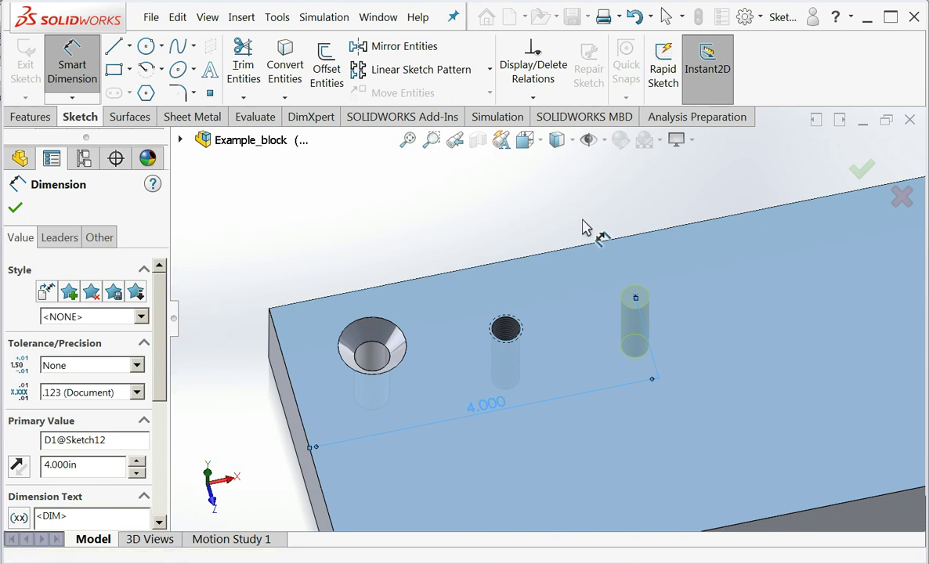
# Step: Dimension the hole centre 7/8 in from the block's back edge
pyautogui.click(603, 245)
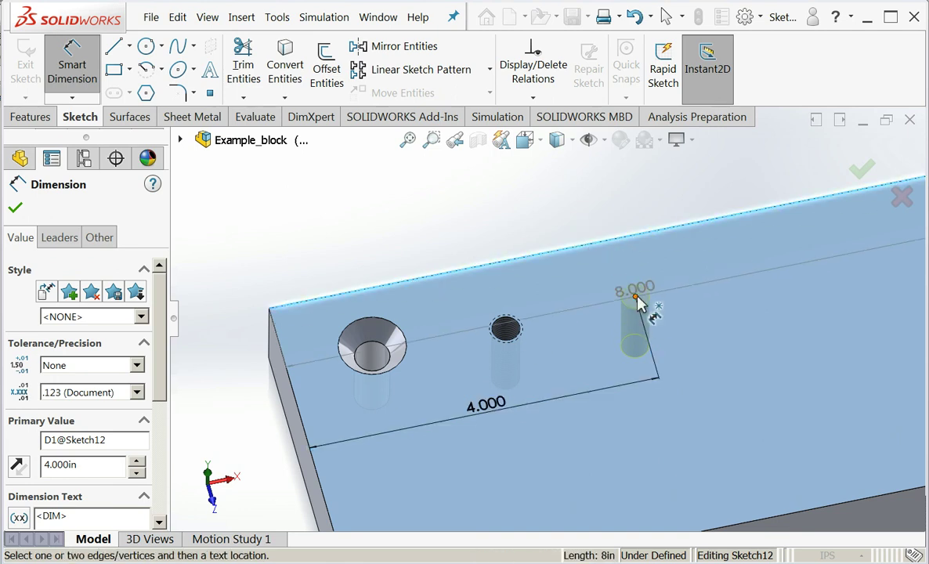
pyautogui.click(635, 296)
pyautogui.click(575, 290)
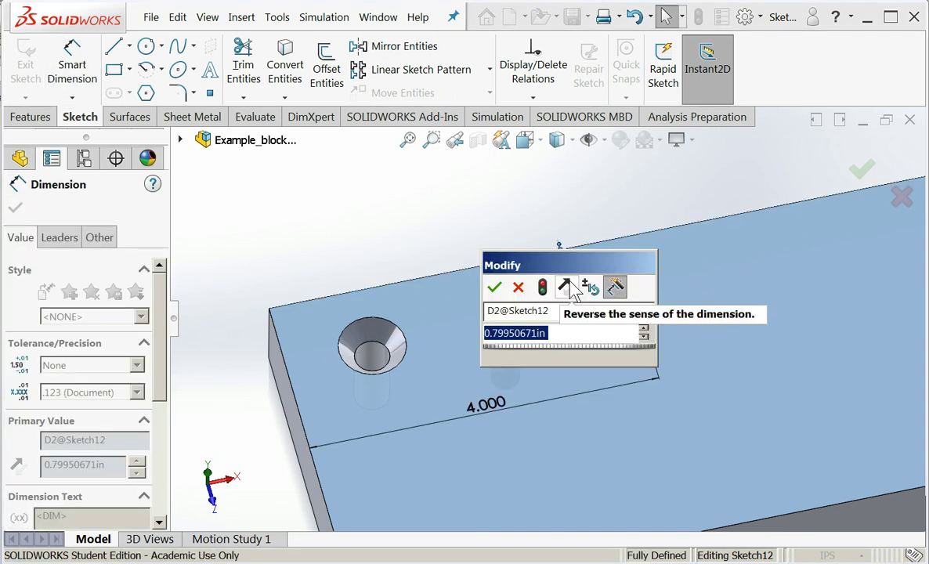
pyautogui.write('7/8')
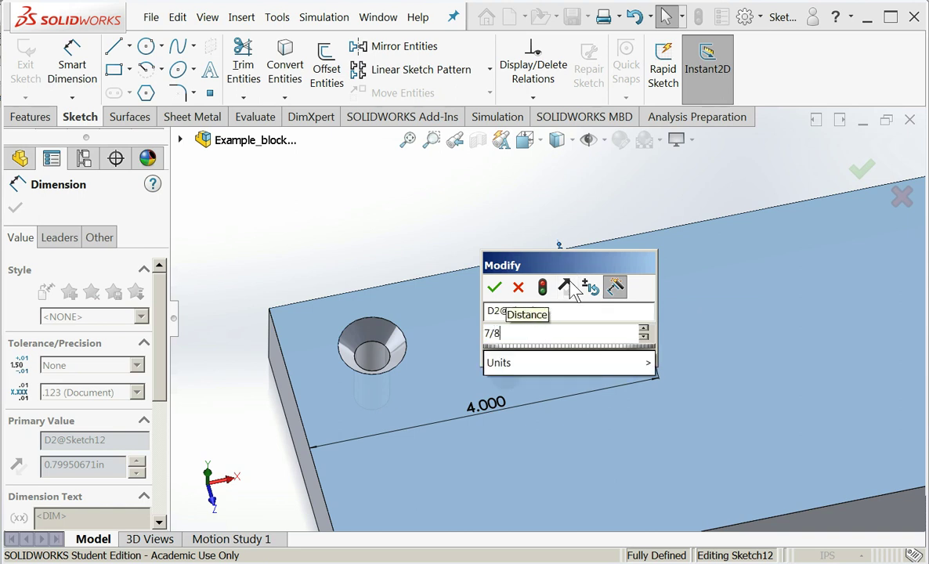
pyautogui.press('Return')
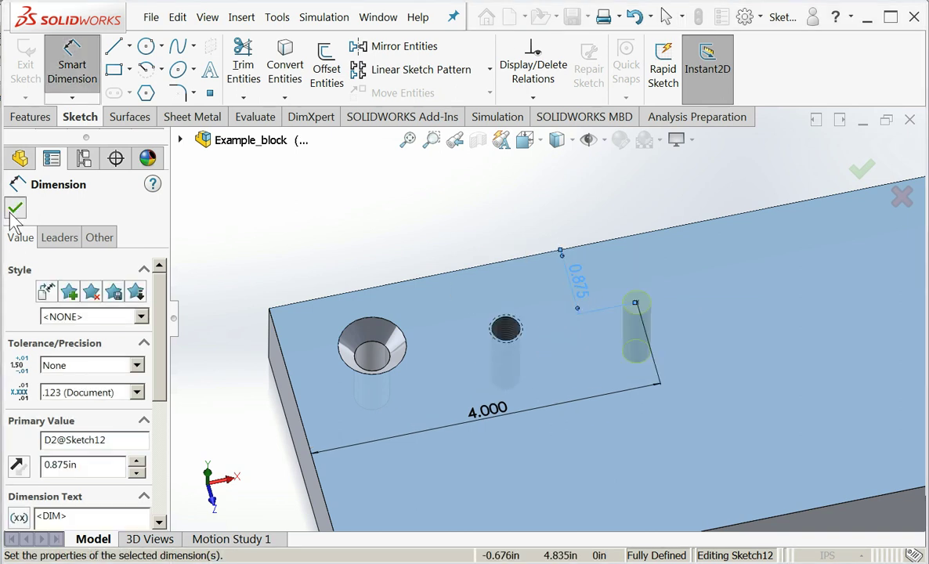
# Step: Complete the hole feature and name it 3/8-16 Tapped Hole1
pyautogui.click(15, 208)
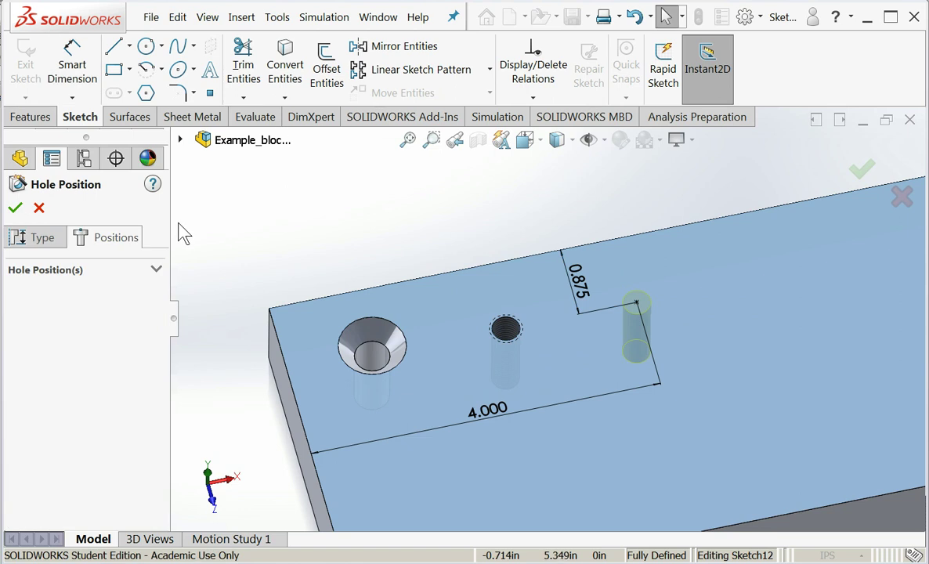
pyautogui.click(15, 208)
pyautogui.scroll(-5, 589, 339)
pyautogui.scroll(-2, 590, 339)
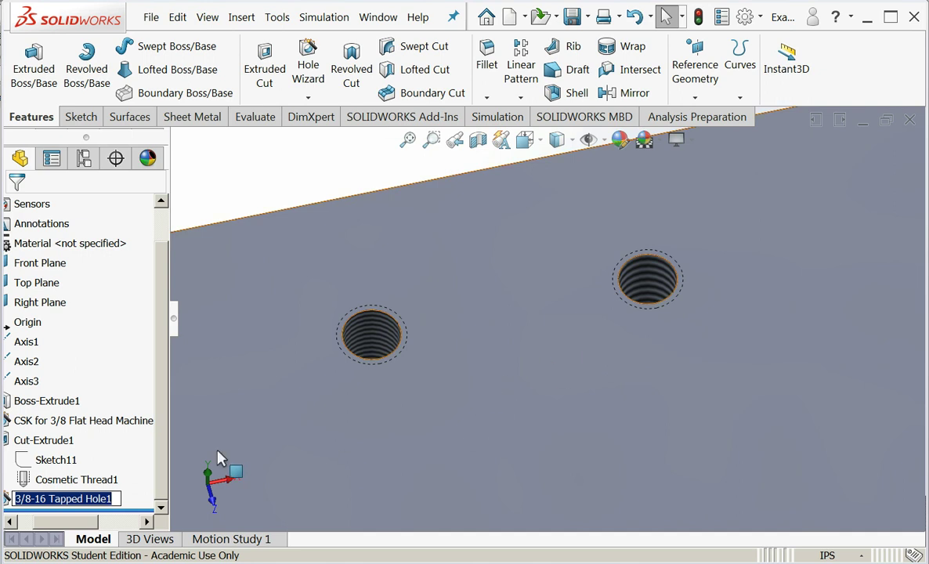
pyautogui.press('Return')
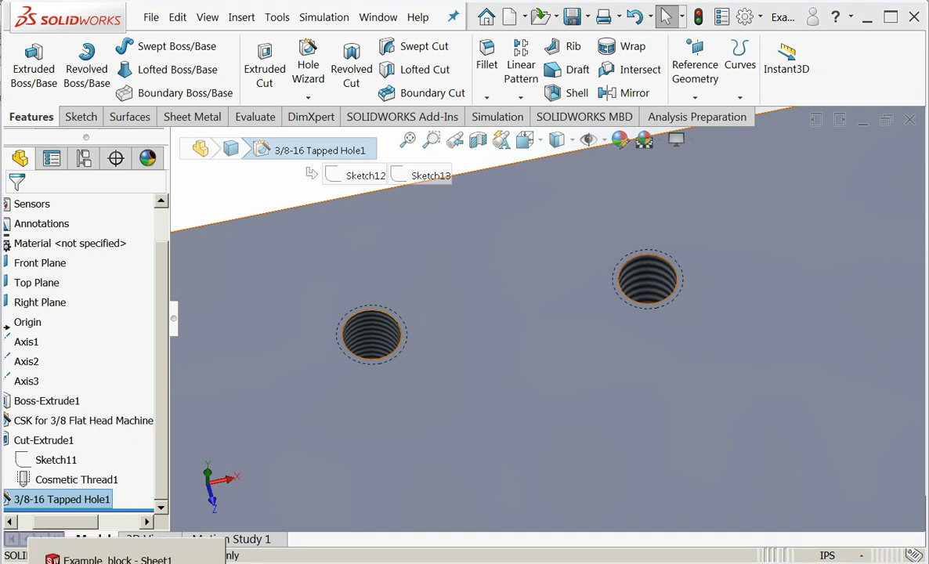
# Step: Switch to the Example_block - Sheet1 drawing
pyautogui.click(117, 559)
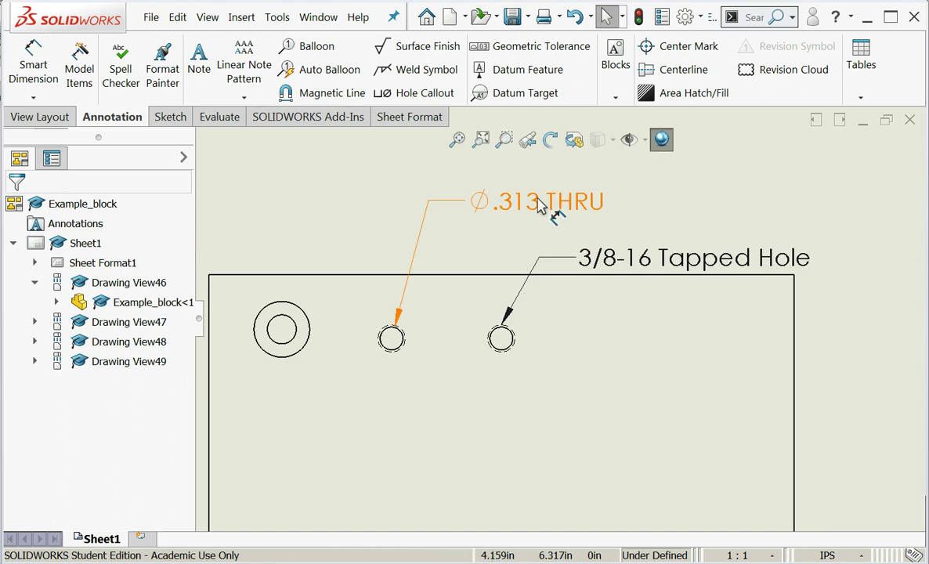
pyautogui.scroll(-1, 673, 286)
pyautogui.scroll(3, 684, 296)
pyautogui.scroll(-1, 636, 228)
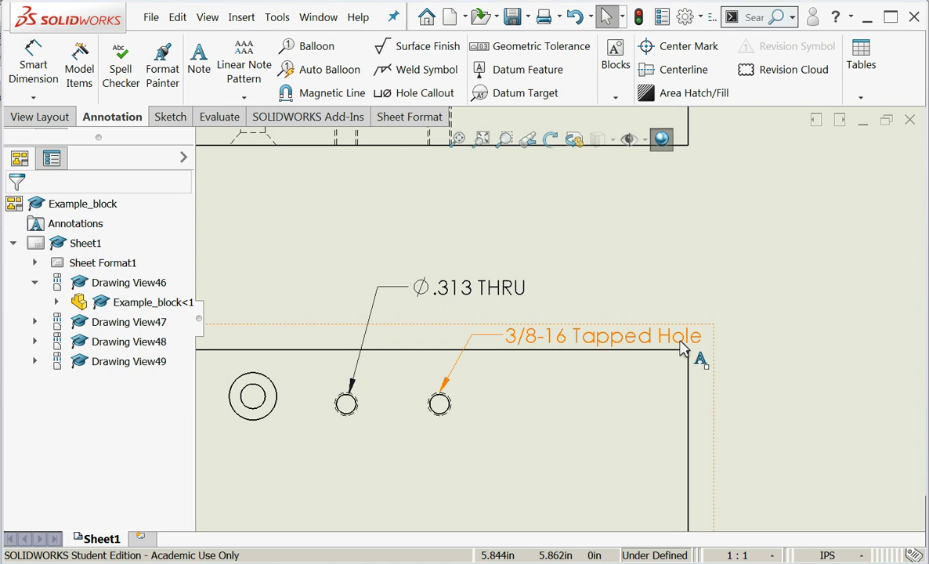
# Step: Delete the 3/8-16 Tapped Hole note and move the ∅.313 THRU dimension up and left
pyautogui.click(613, 339)
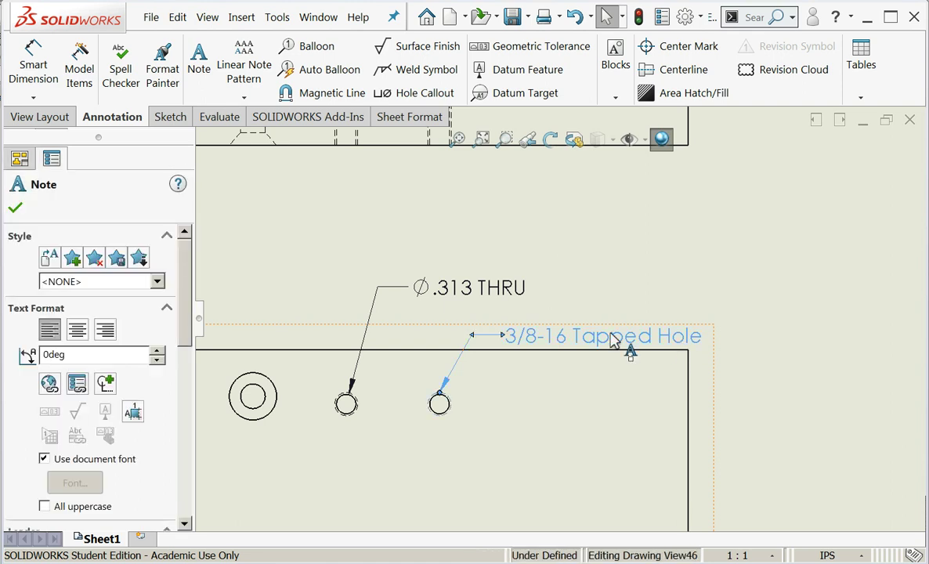
pyautogui.press('Delete')
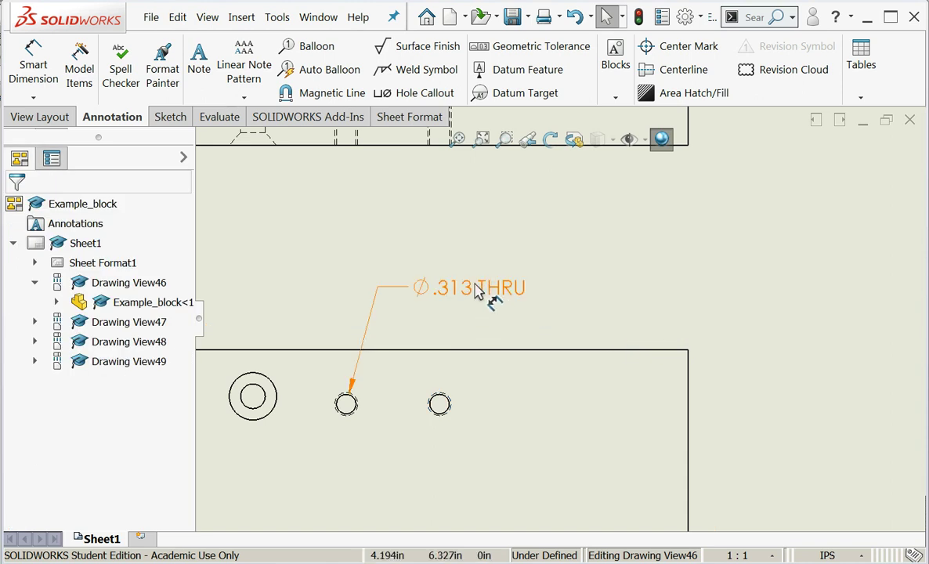
pyautogui.moveTo(484, 292); pyautogui.dragTo(404, 205)
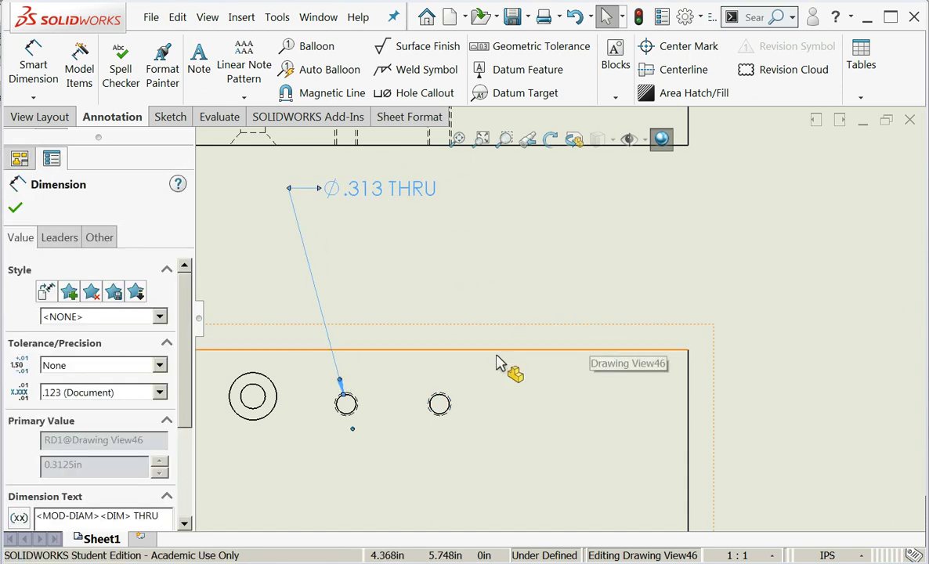
# Step: Add a hole callout above the right tapped hole: ∅.313 THRU ALL, 3/8-16 UNC THRU ALL
pyautogui.click(241, 17)
pyautogui.moveTo(291, 108)
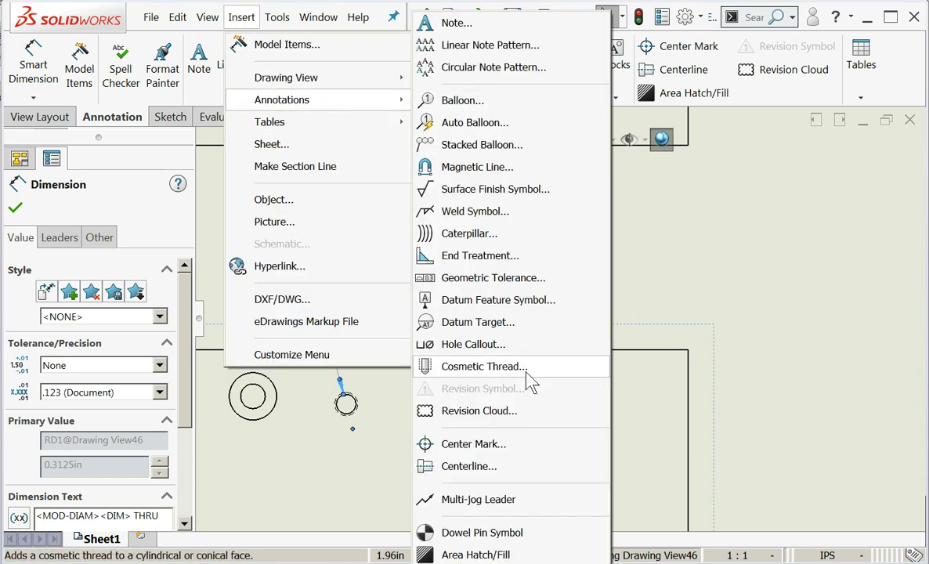
pyautogui.click(516, 346)
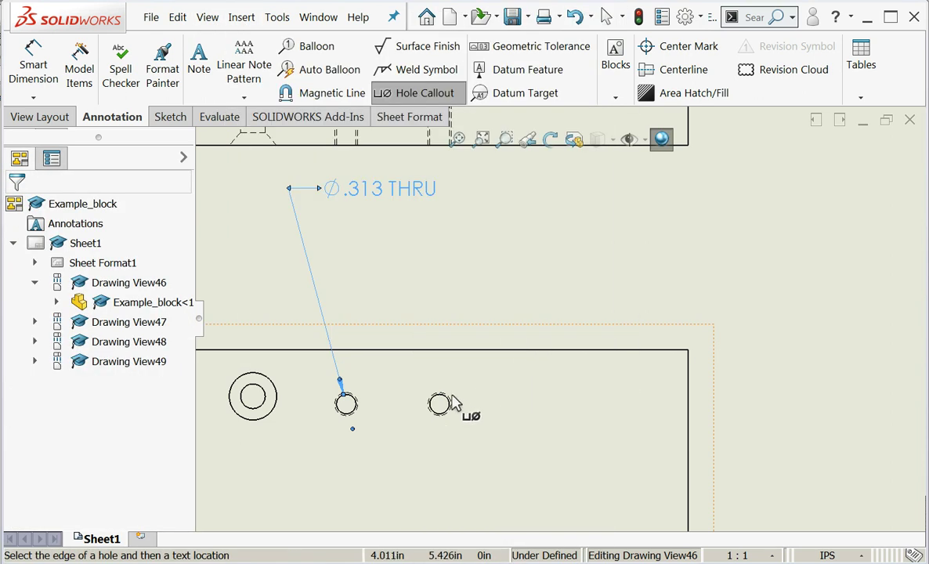
pyautogui.scroll(-2, 450, 395)
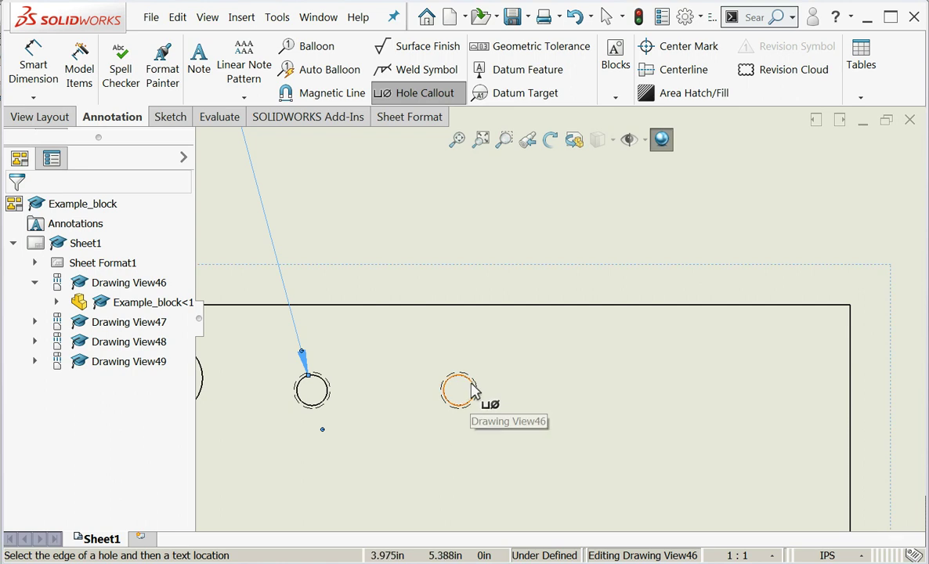
pyautogui.click(470, 391)
pyautogui.scroll(3, 593, 327)
pyautogui.click(655, 261)
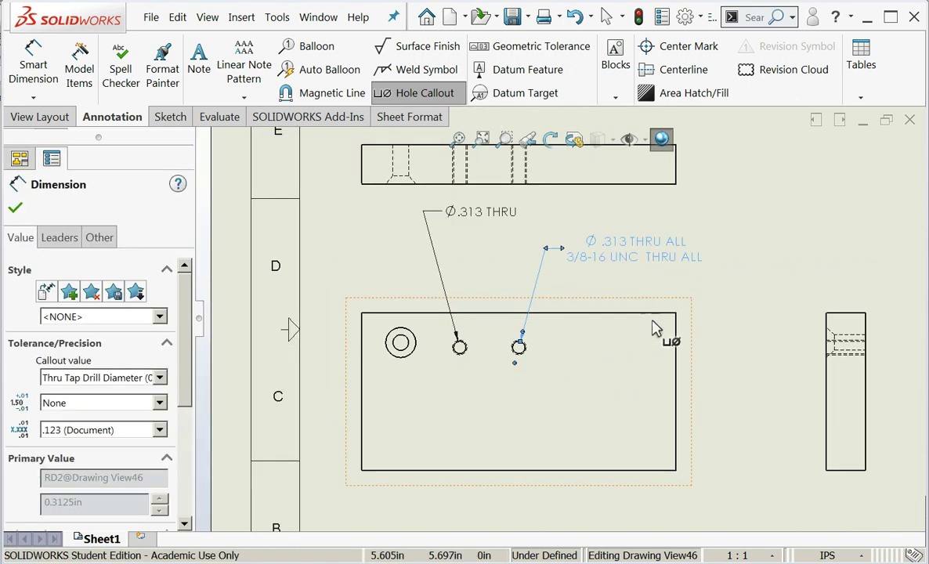
pyautogui.scroll(-1, 624, 298)
pyautogui.scroll(-1, 624, 301)
pyautogui.scroll(-1, 625, 300)
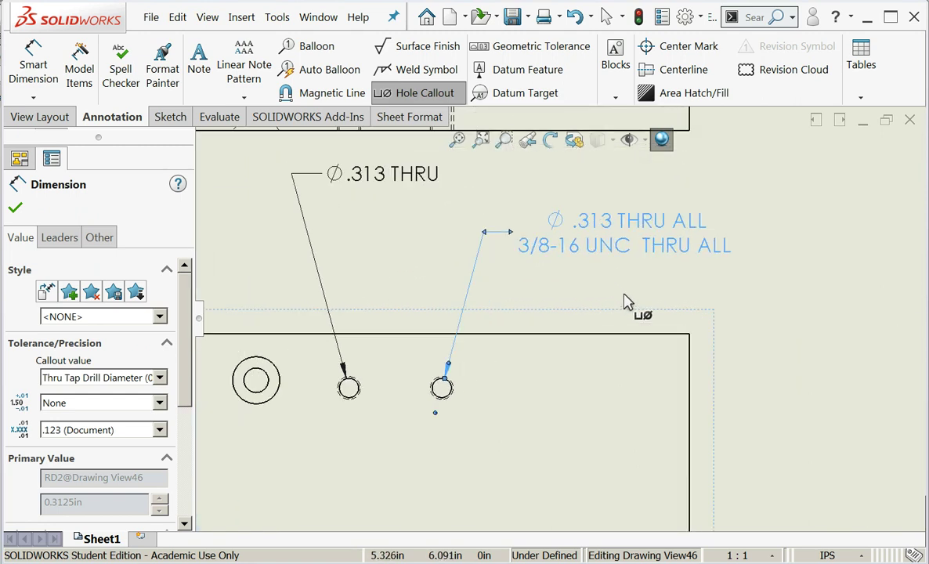
pyautogui.click(15, 208)
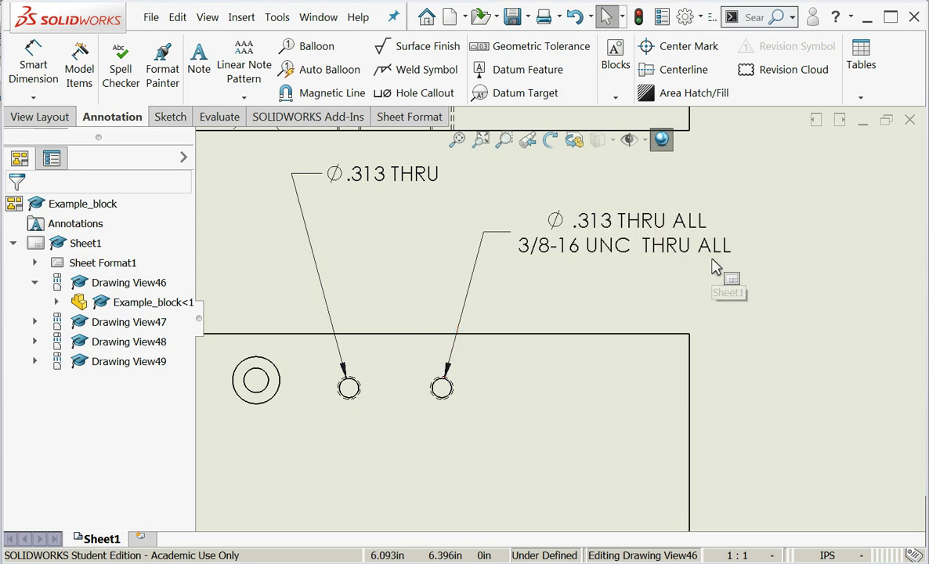
# Step: Move the ∅.313 THRU note and the tapped-hole callout so each sits above its hole
pyautogui.scroll(2, 699, 303)
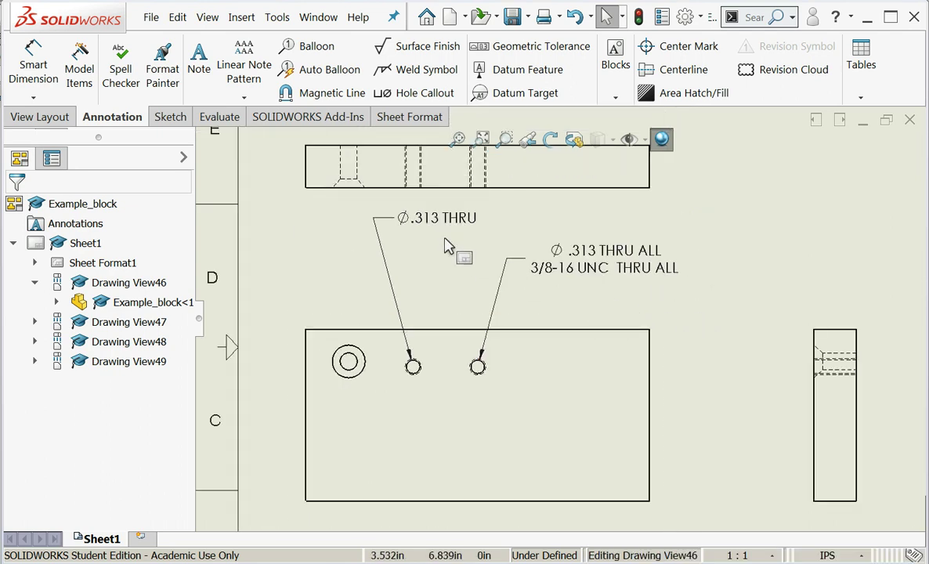
pyautogui.moveTo(437, 220); pyautogui.dragTo(305, 285)
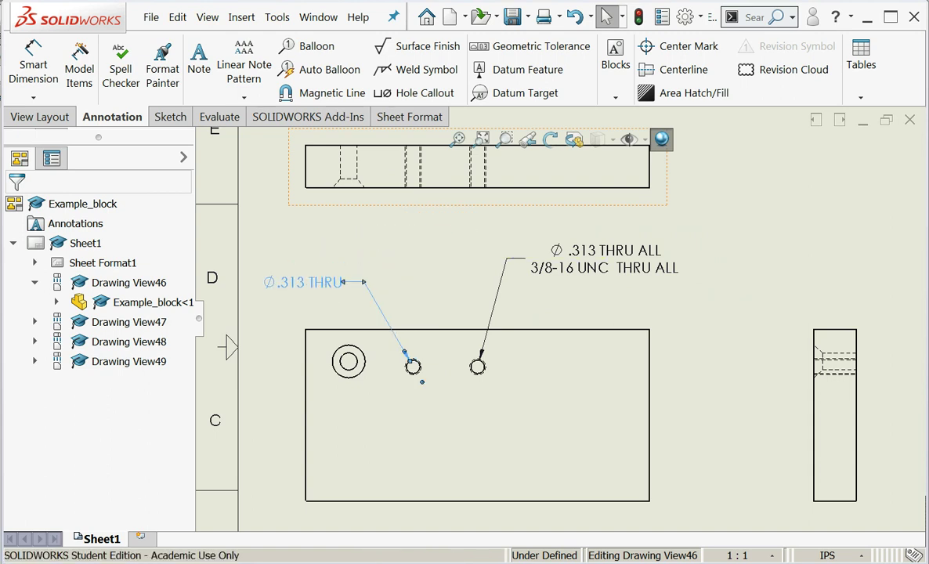
pyautogui.moveTo(644, 268); pyautogui.dragTo(428, 244)
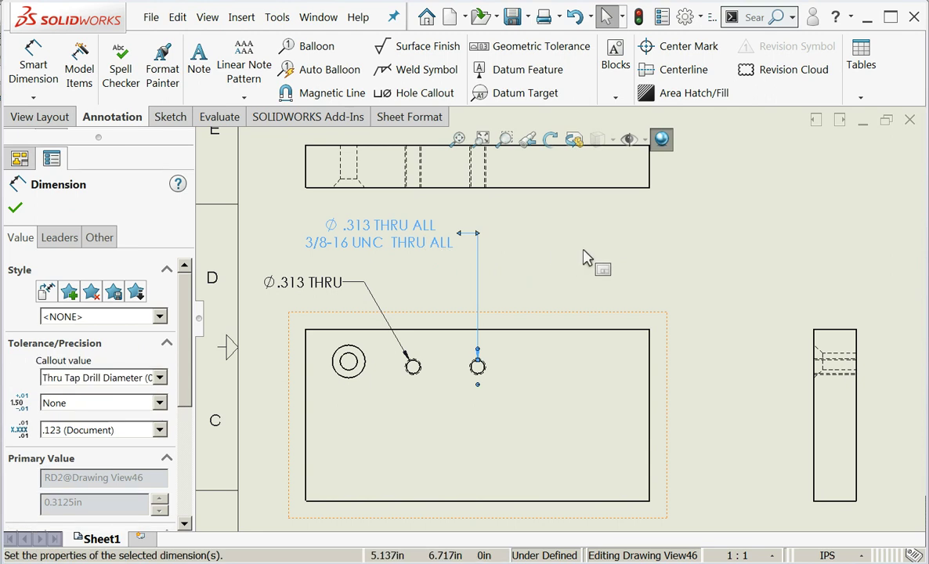
pyautogui.click(588, 298)
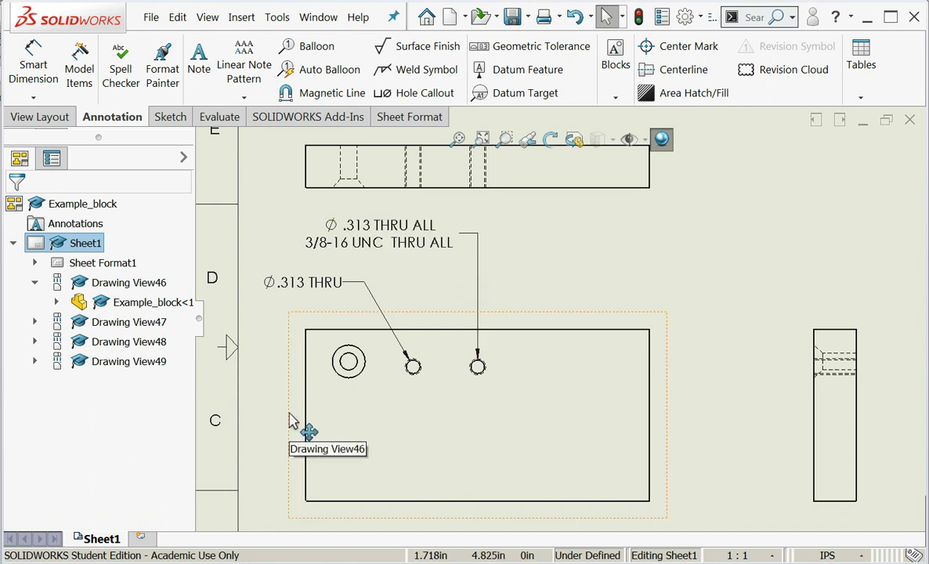
pyautogui.moveTo(125, 563)
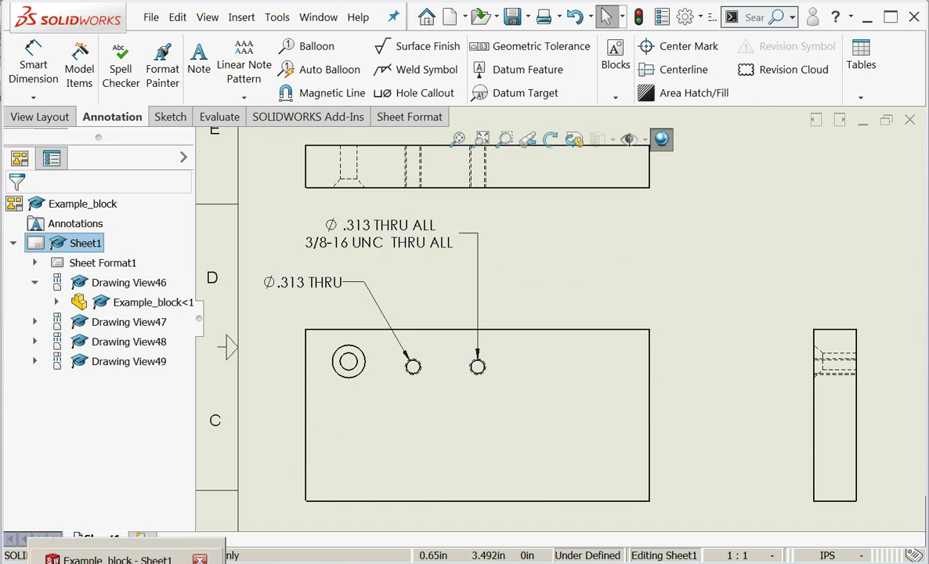
# Step: Return to the block part and start a new Hole Wizard counterbore hole
pyautogui.click(125, 563)
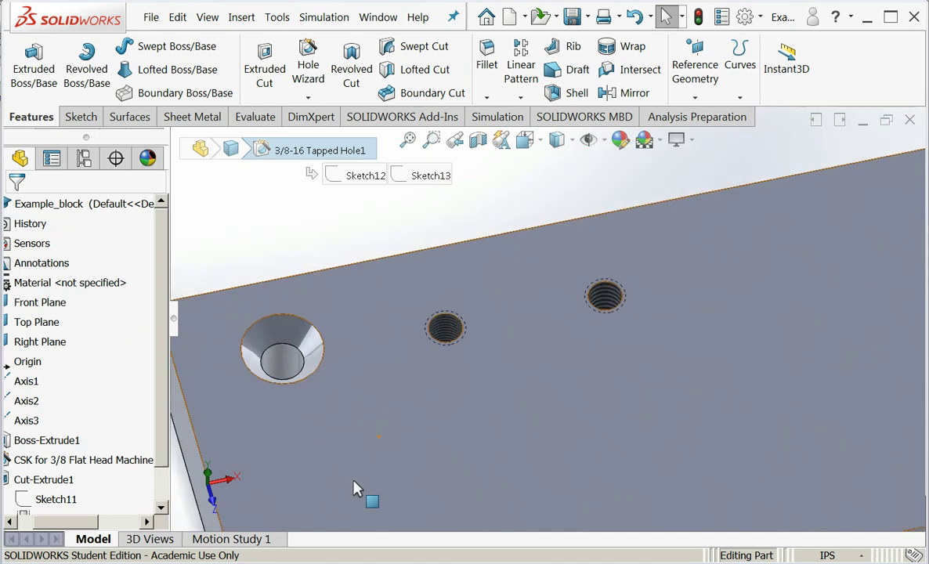
pyautogui.click(308, 64)
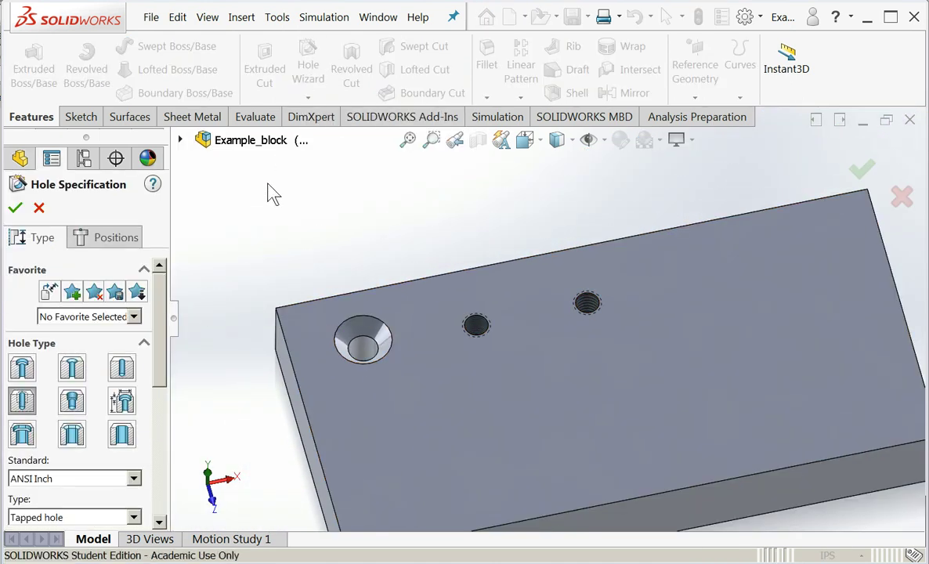
pyautogui.click(25, 376)
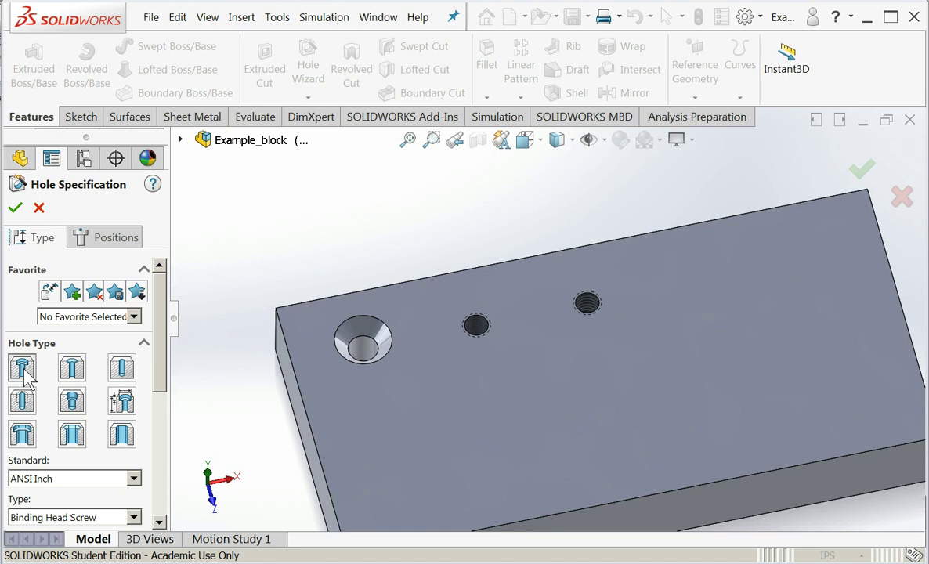
pyautogui.scroll(-2, 149, 297)
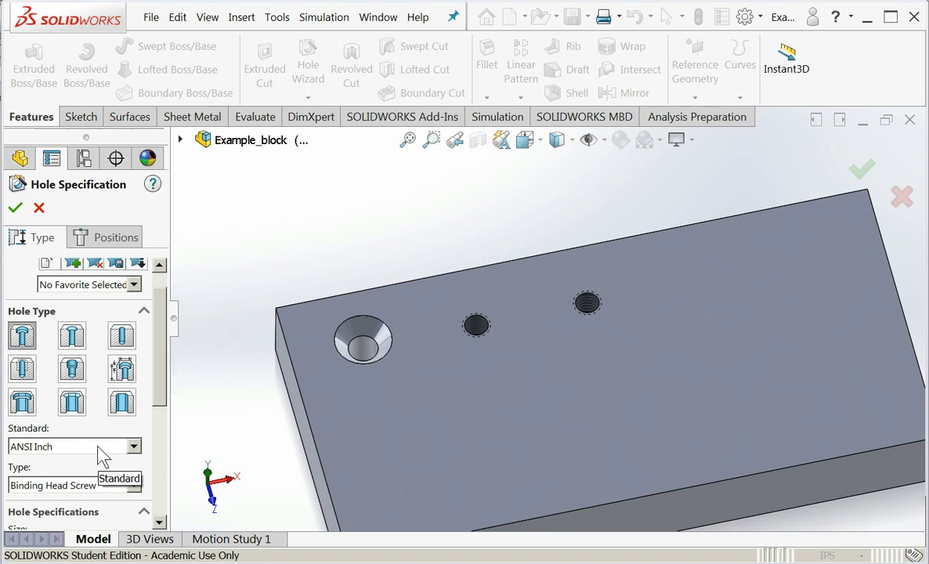
pyautogui.moveTo(161, 373); pyautogui.dragTo(161, 434)
# Step: Specify the counterbore for an ANSI Inch 1/4 Hex Screw with Normal fit
pyautogui.click(135, 341)
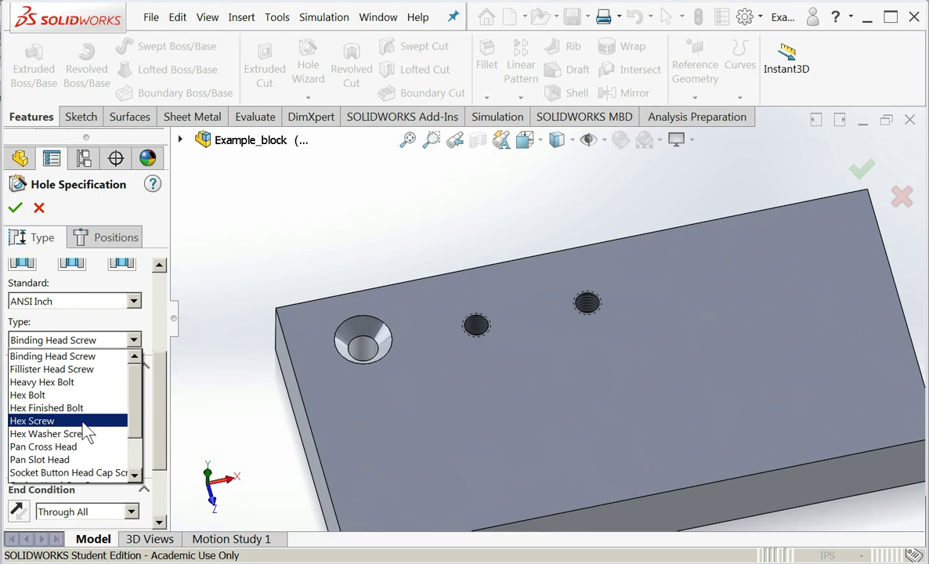
pyautogui.click(86, 423)
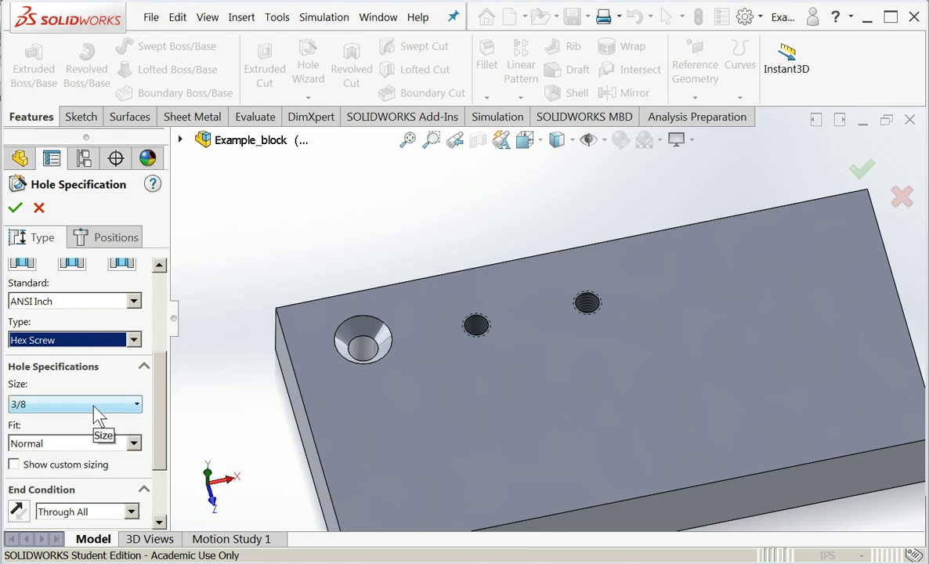
pyautogui.click(95, 412)
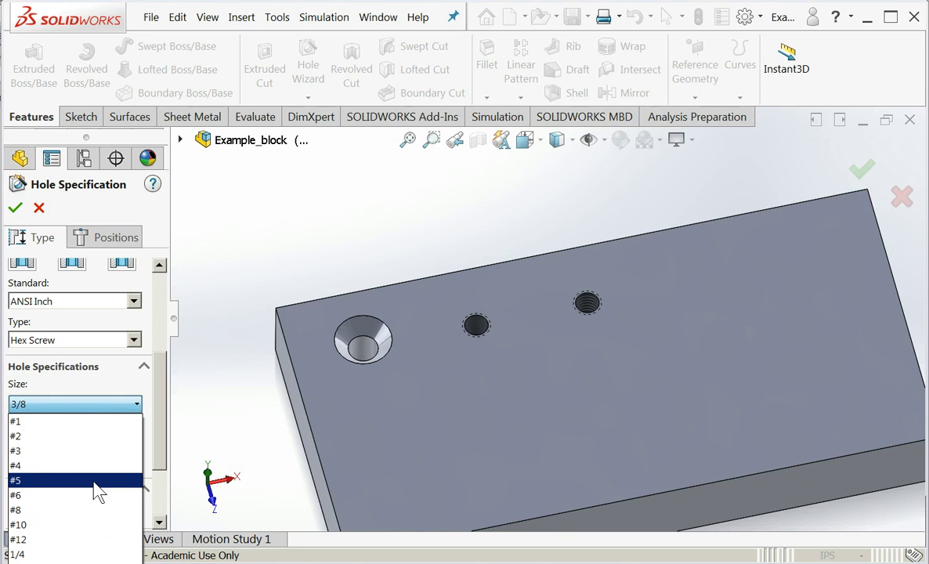
pyautogui.click(52, 556)
pyautogui.moveTo(166, 407); pyautogui.dragTo(172, 460)
pyautogui.click(135, 343)
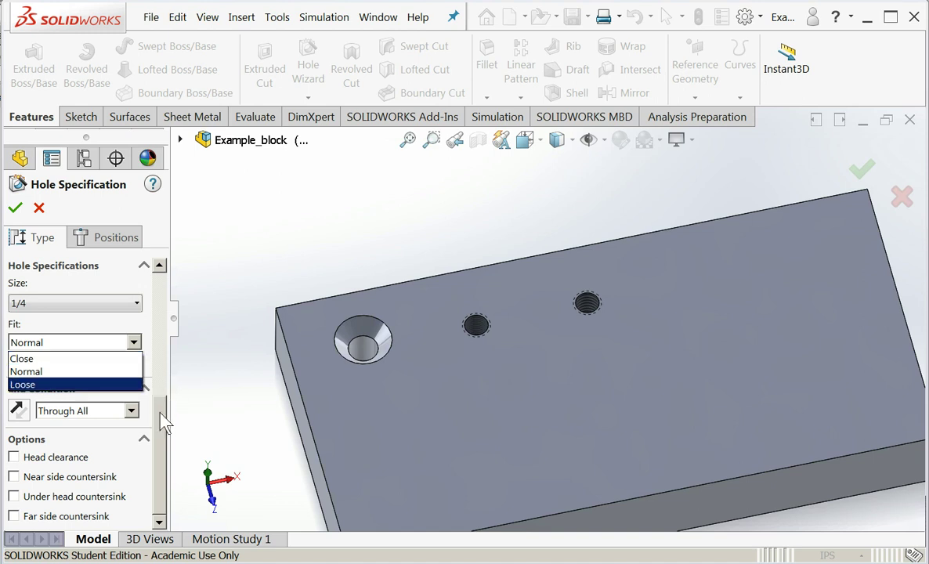
pyautogui.click(152, 388)
pyautogui.moveTo(159, 470); pyautogui.dragTo(191, 346)
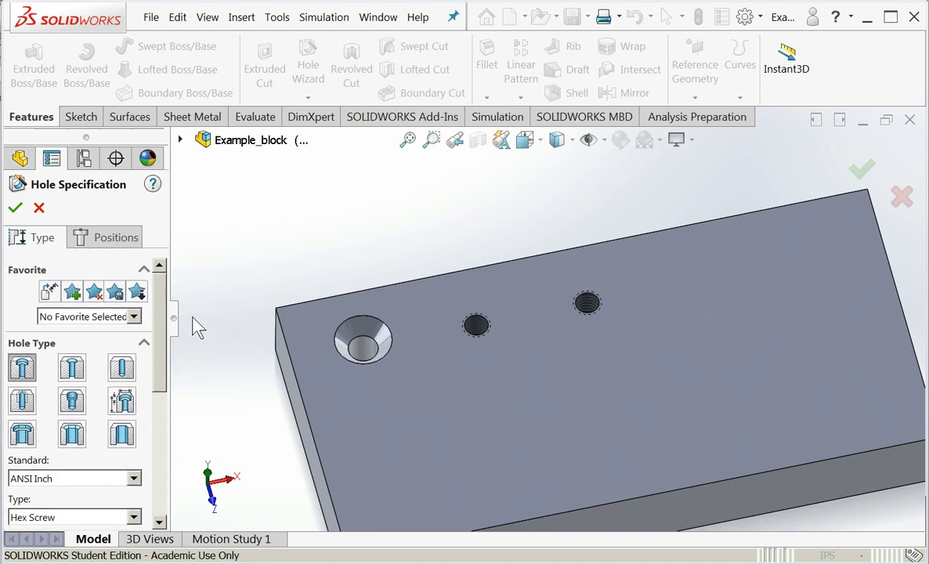
# Step: Place the counterbore hole on the top face, 5 in from the left edge
pyautogui.click(117, 241)
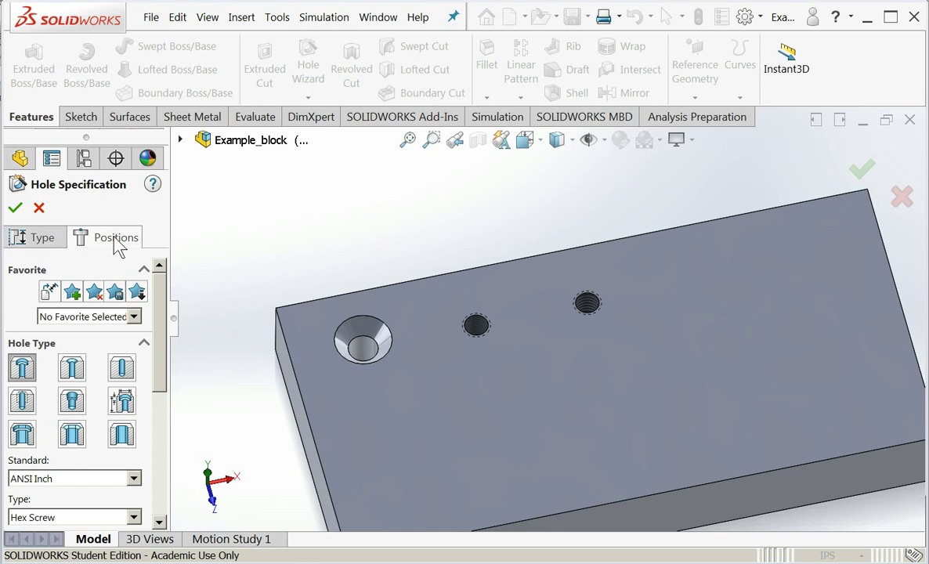
pyautogui.click(687, 282)
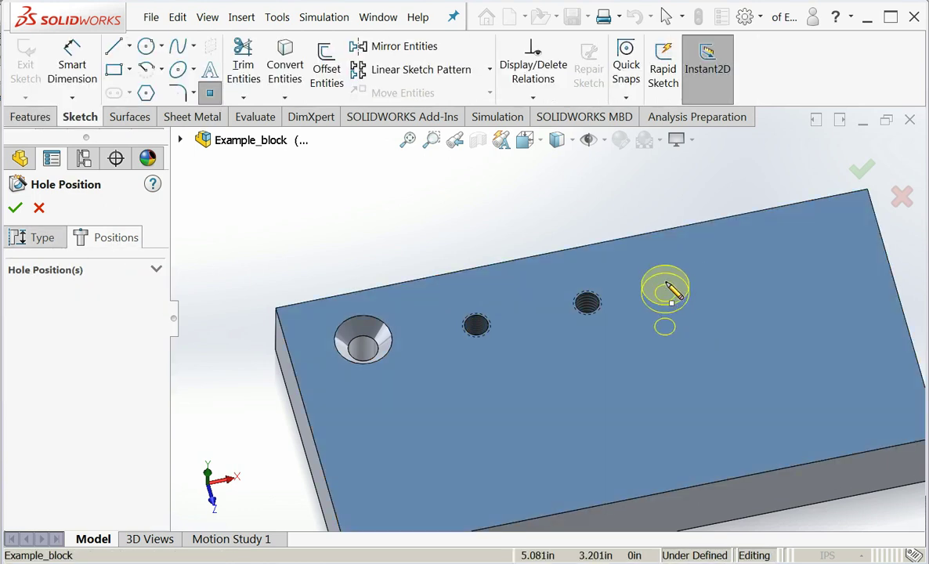
pyautogui.click(666, 275)
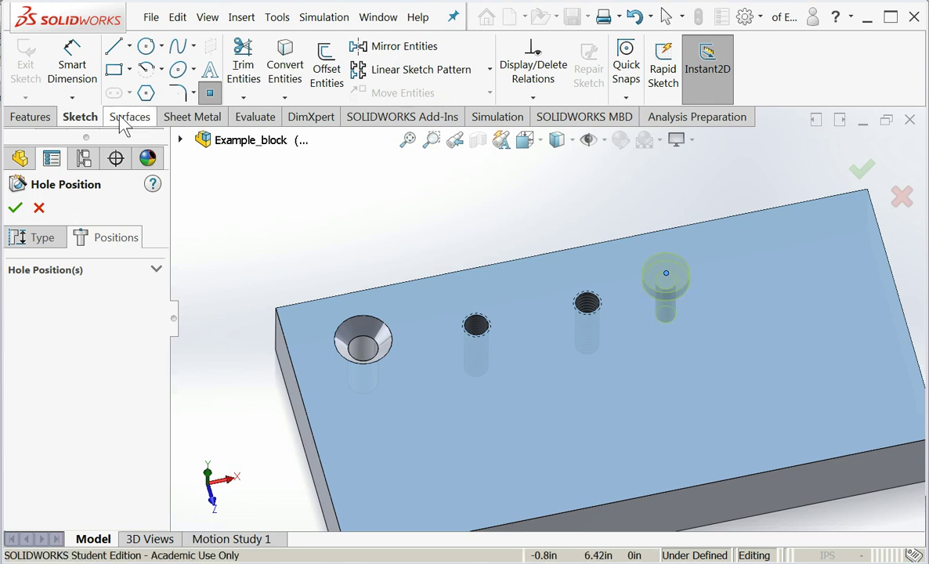
pyautogui.click(73, 69)
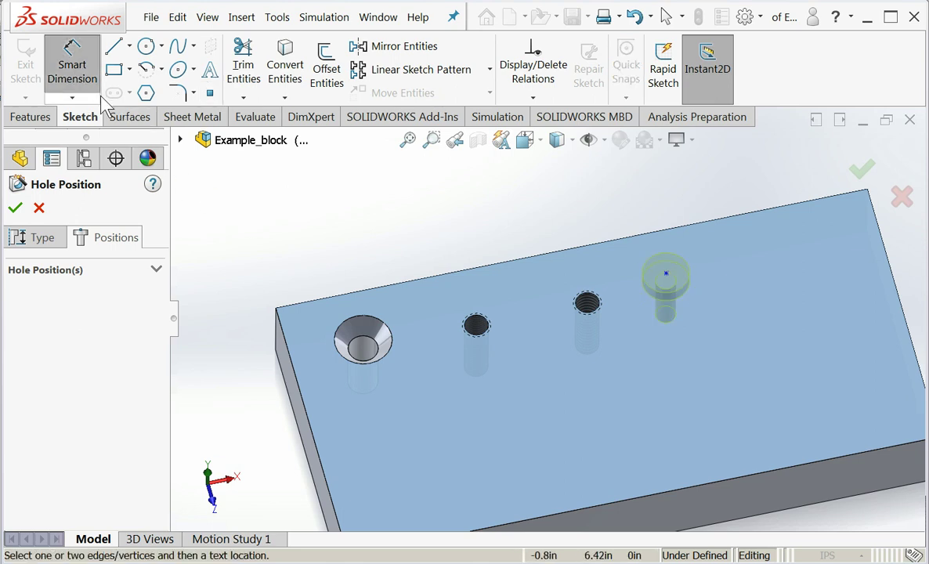
pyautogui.click(296, 379)
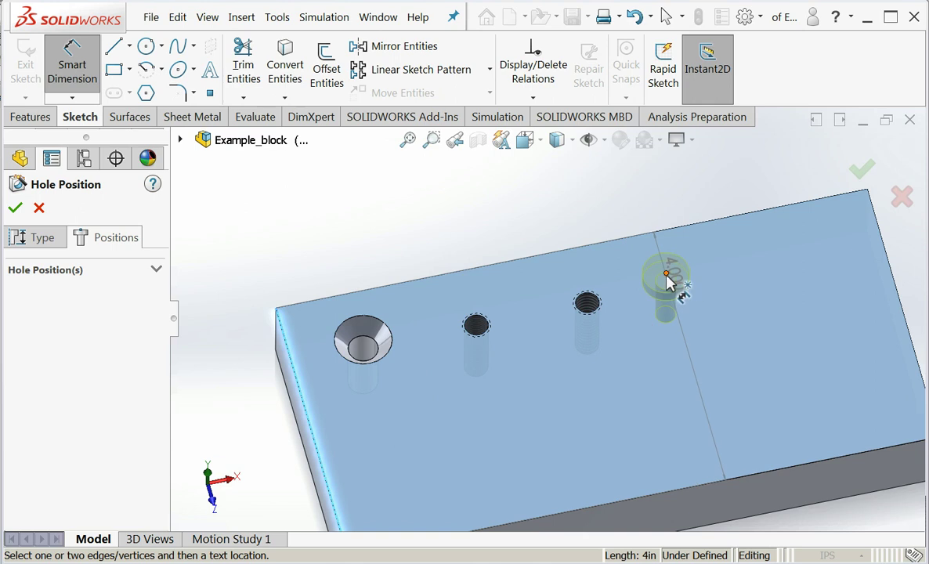
pyautogui.click(665, 273)
pyautogui.click(537, 397)
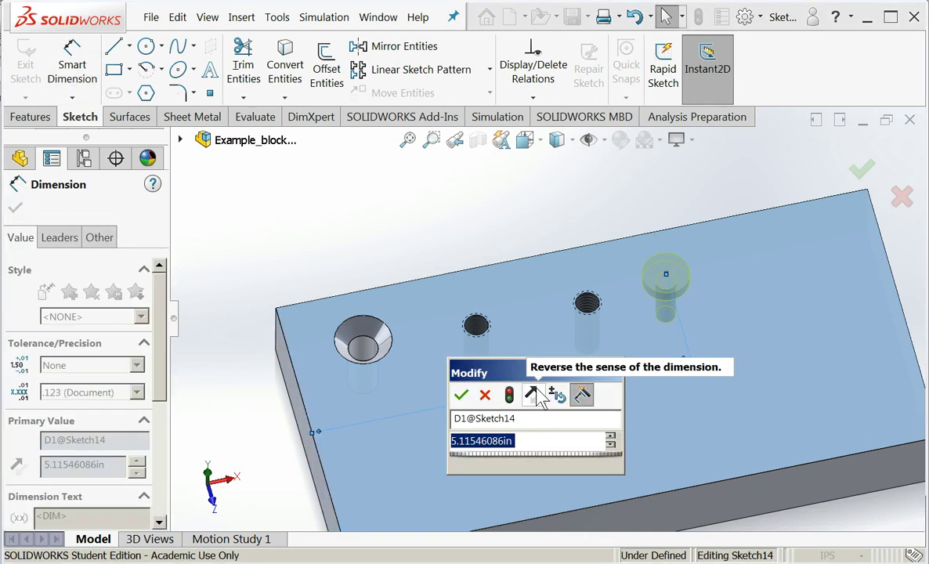
pyautogui.write('5')
pyautogui.press('Return')
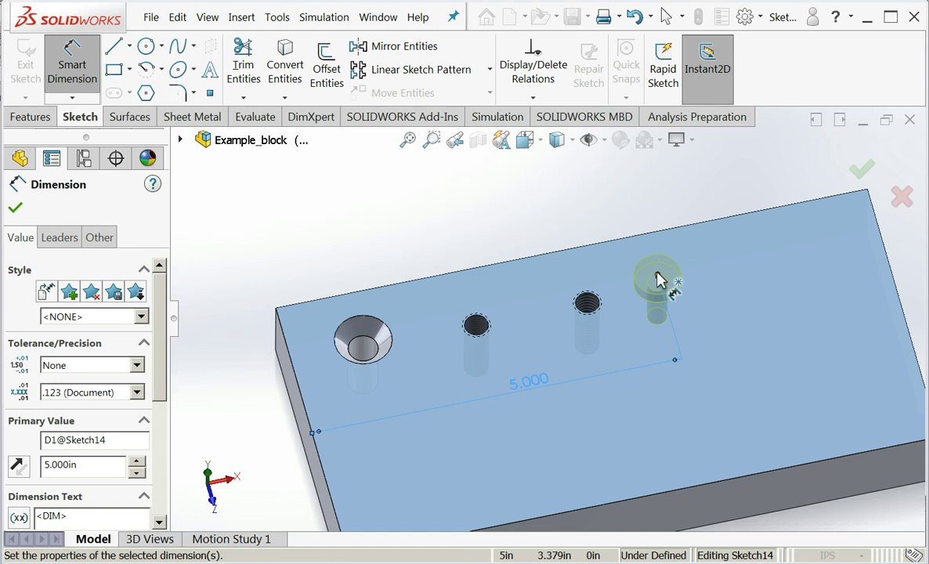
# Step: Dimension the hole 7/8 in from the back edge and complete the feature
pyautogui.click(657, 275)
pyautogui.click(654, 239)
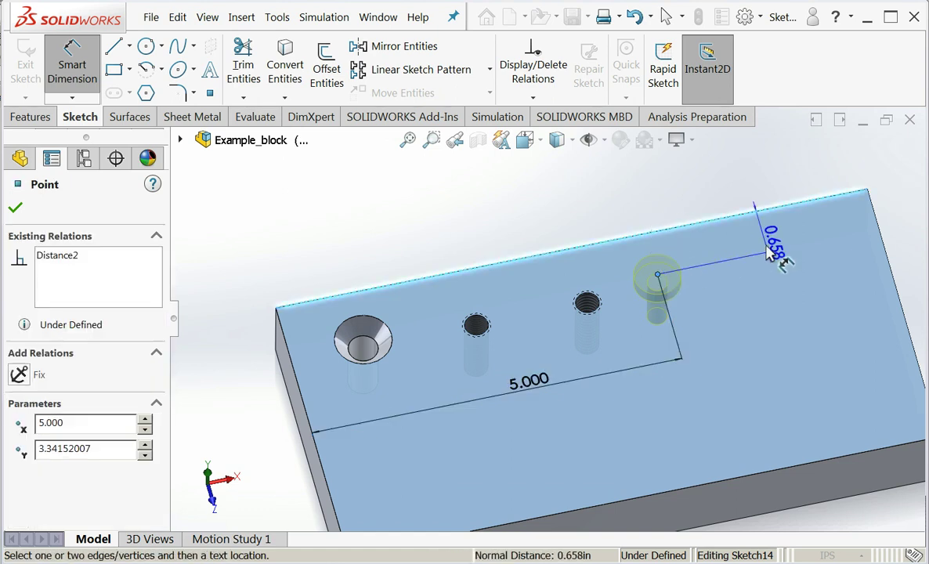
pyautogui.click(769, 248)
pyautogui.write('7/8in')
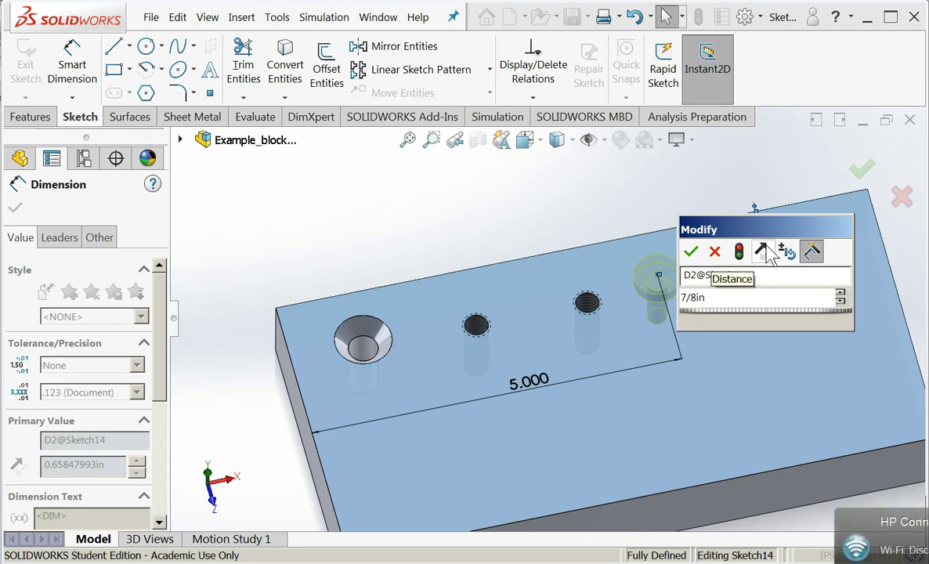
pyautogui.press('Return')
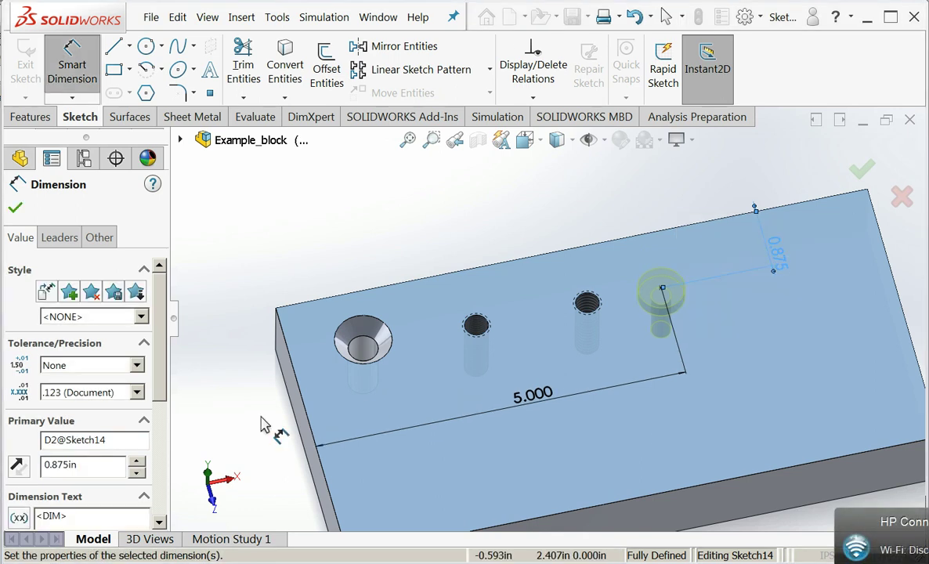
pyautogui.click(15, 208)
pyautogui.click(14, 209)
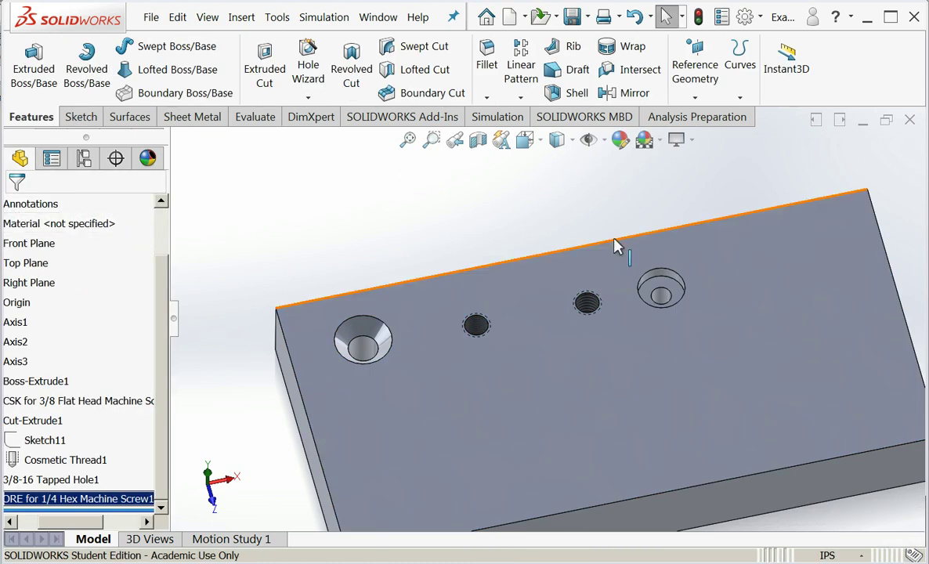
# Step: Rotate and zoom the part to inspect the new counterbore hole
pyautogui.moveTo(615, 251)
pyautogui.mouseDown(button='middle')
pyautogui.moveTo(587, 301)
pyautogui.moveTo(624, 313)
pyautogui.moveTo(606, 234)
pyautogui.moveTo(614, 202)
pyautogui.moveTo(620, 237)
pyautogui.mouseUp(button='middle')
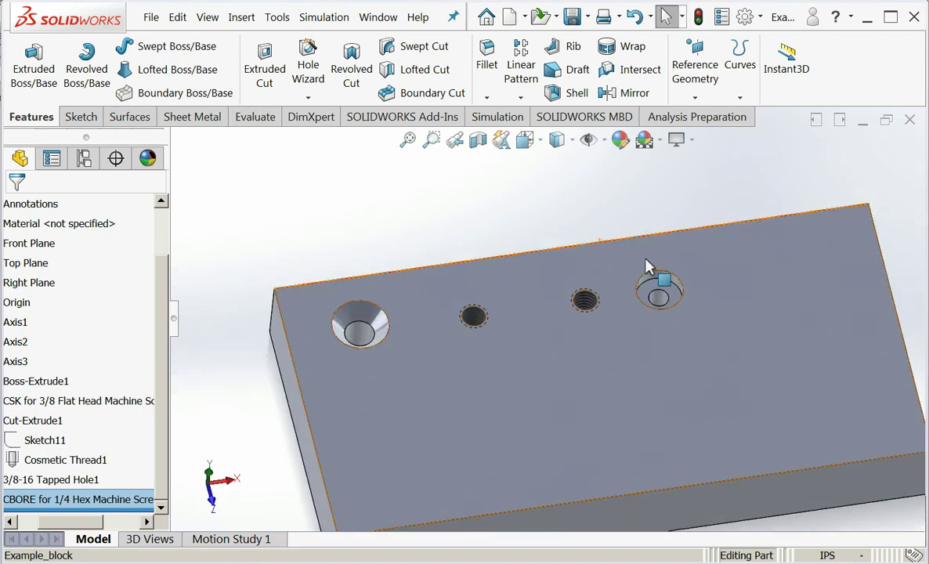
pyautogui.scroll(-4, 705, 310)
pyautogui.scroll(-2, 660, 308)
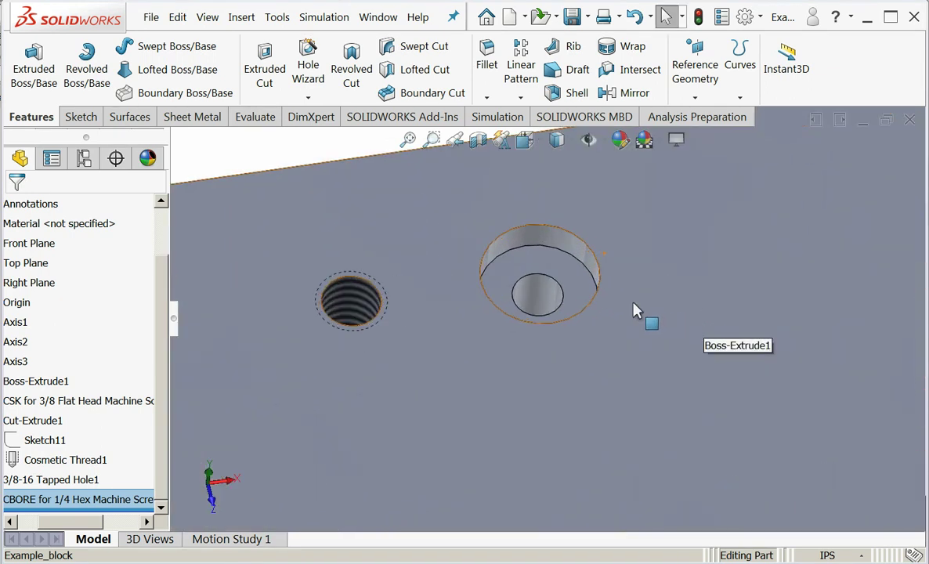
pyautogui.moveTo(634, 307); pyautogui.dragTo(638, 377, button='middle')
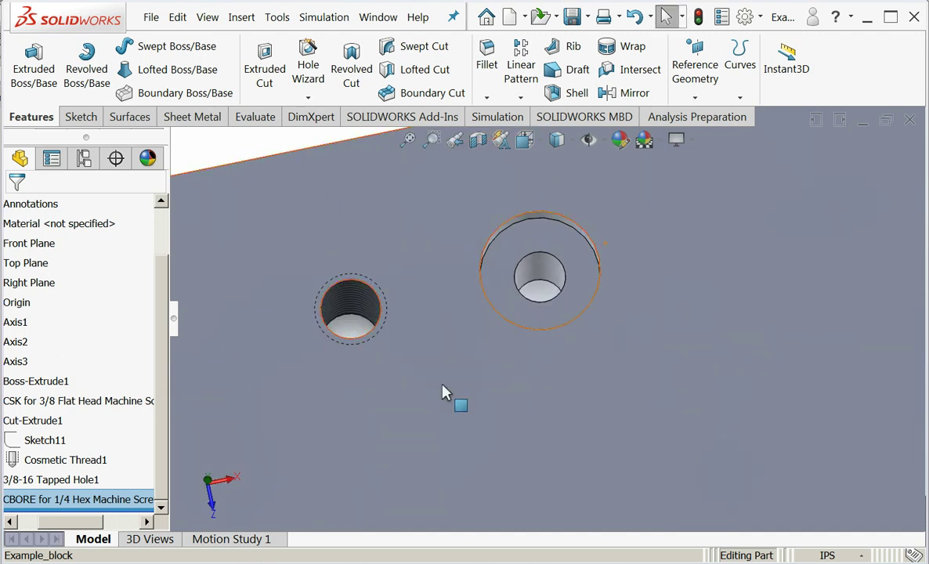
pyautogui.moveTo(70, 522); pyautogui.dragTo(42, 523)
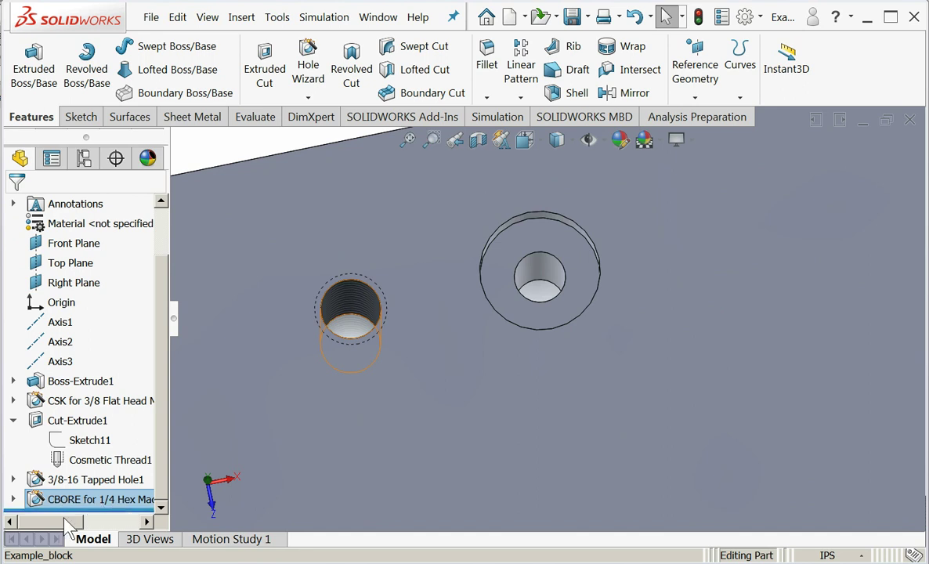
pyautogui.moveTo(55, 522)
pyautogui.mouseDown()
pyautogui.moveTo(109, 522)
pyautogui.moveTo(47, 520)
pyautogui.mouseUp()
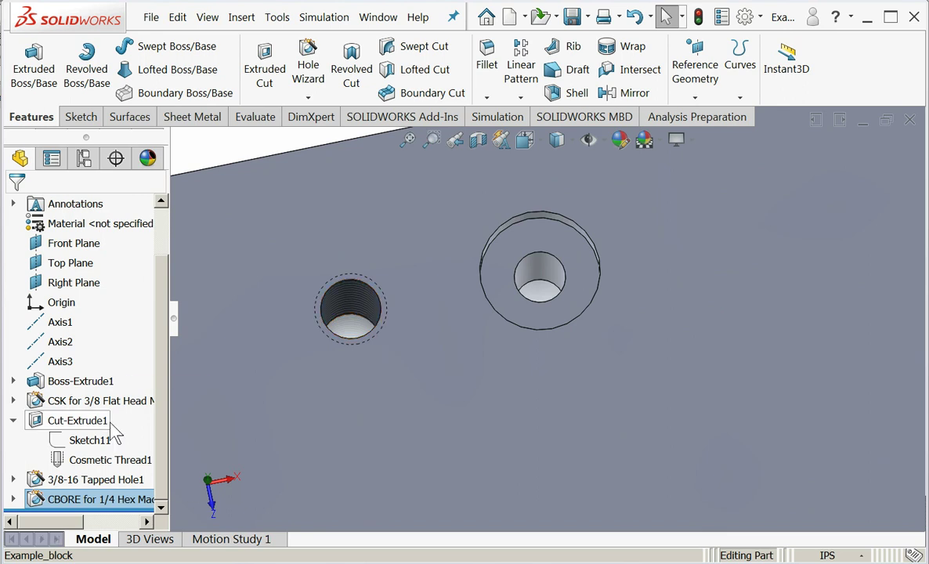
# Step: Switch to the Example_block - Sheet1 drawing
pyautogui.moveTo(116, 433)
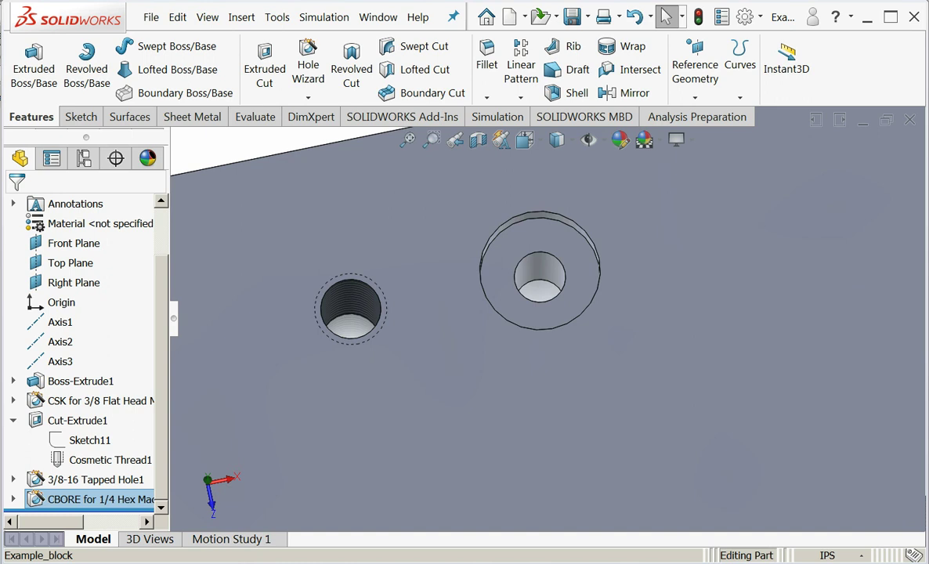
pyautogui.moveTo(126, 563)
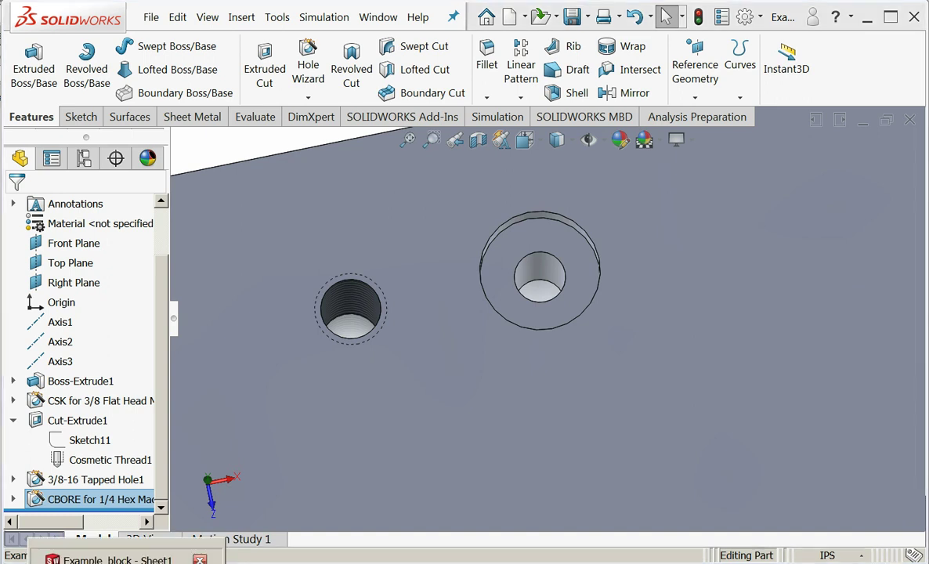
pyautogui.click(117, 559)
pyautogui.scroll(-3, 682, 259)
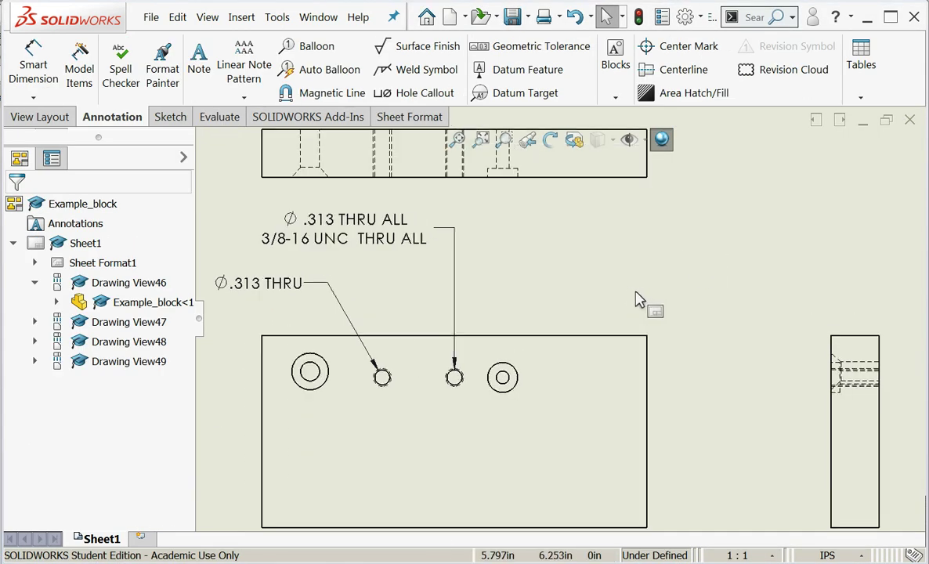
pyautogui.click(243, 19)
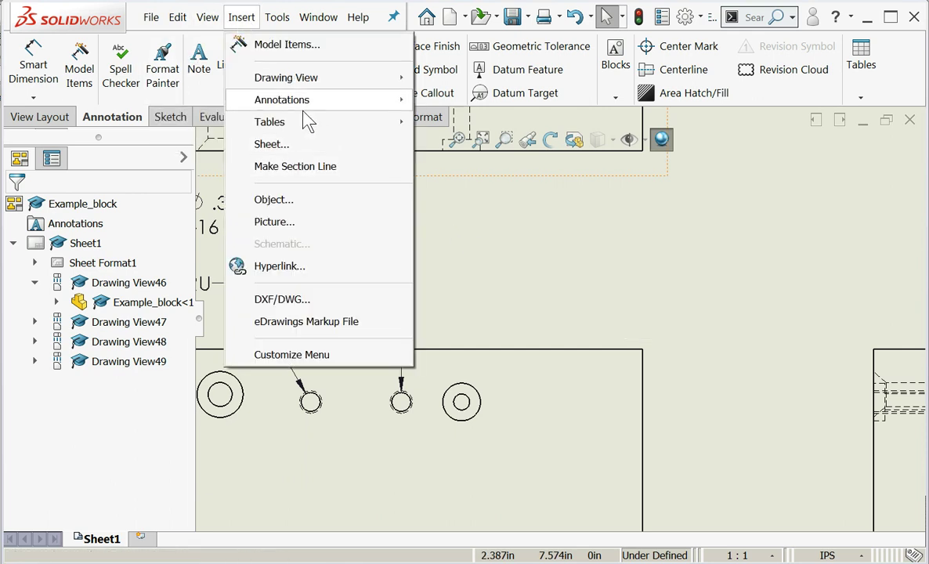
# Step: Add a hole callout above the counterbore hole: ⌀.266 THRU ALL, ⌴ ⌀.625 ↧ .190
pyautogui.moveTo(304, 103)
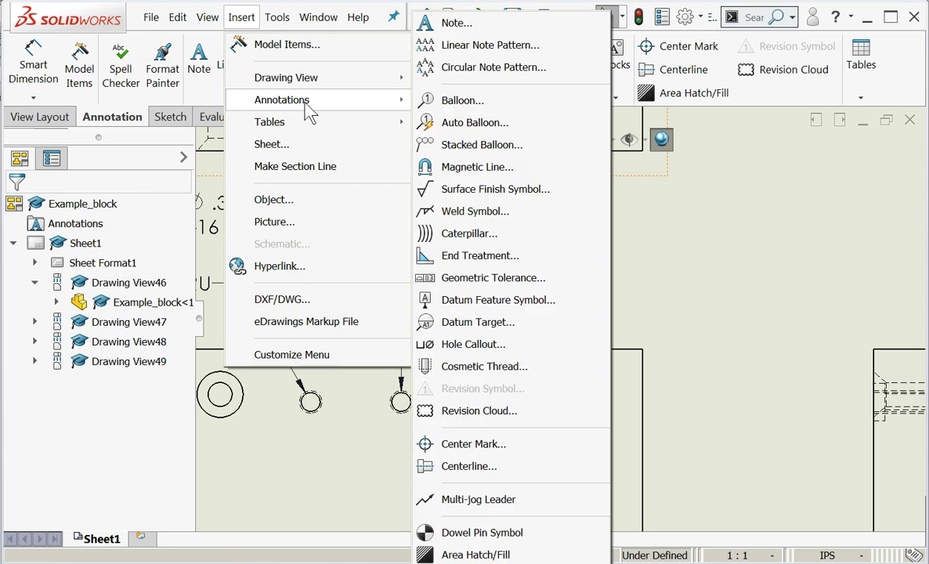
pyautogui.click(518, 347)
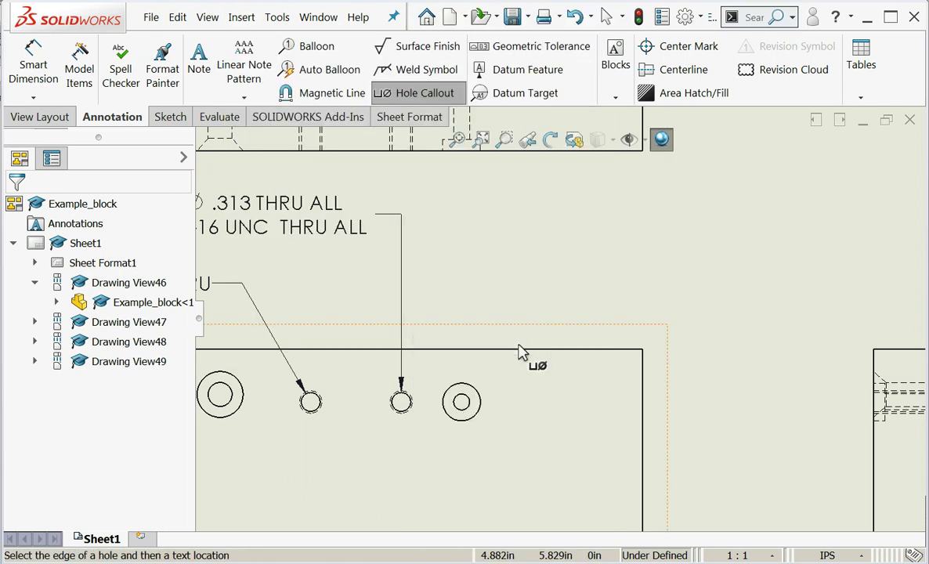
pyautogui.click(479, 403)
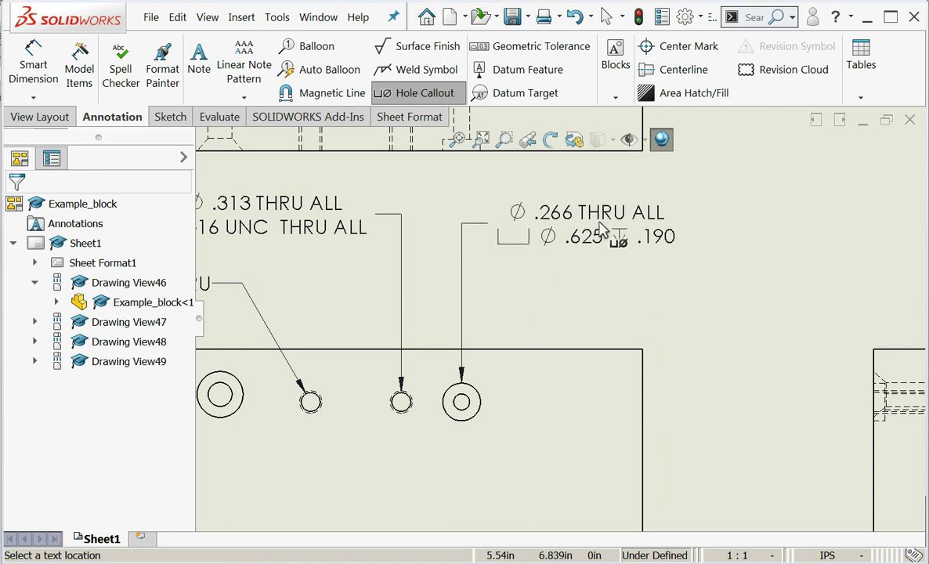
pyautogui.click(641, 221)
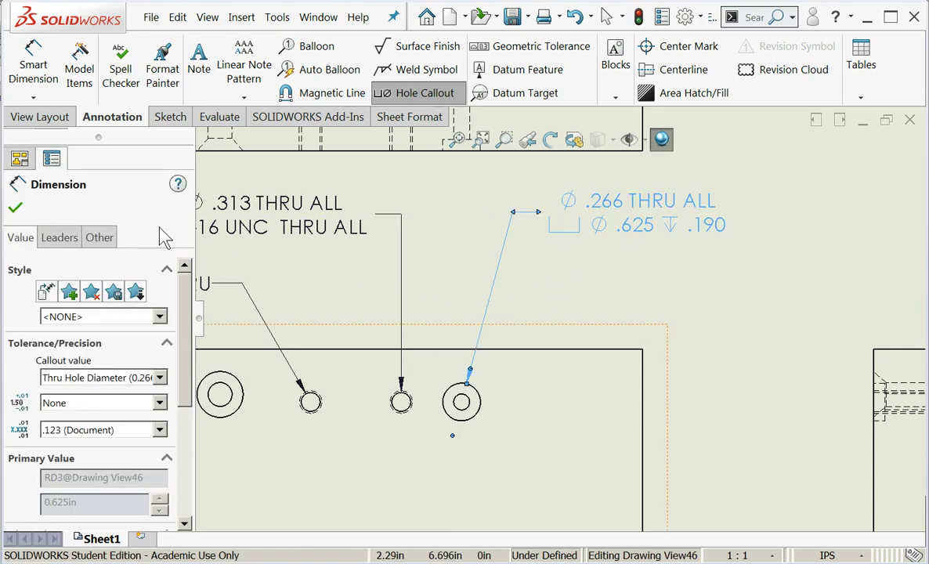
pyautogui.click(14, 208)
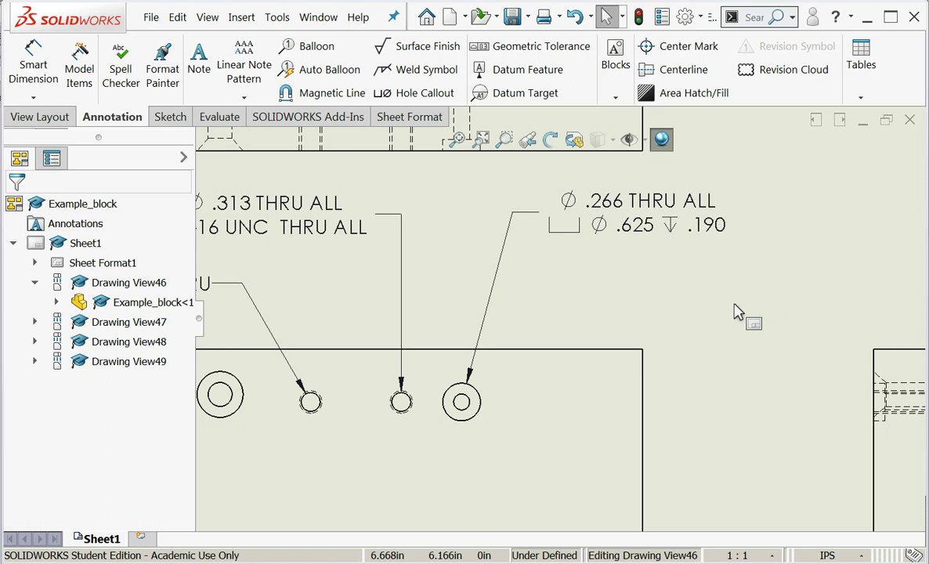
pyautogui.scroll(3, 736, 311)
pyautogui.scroll(-1, 736, 312)
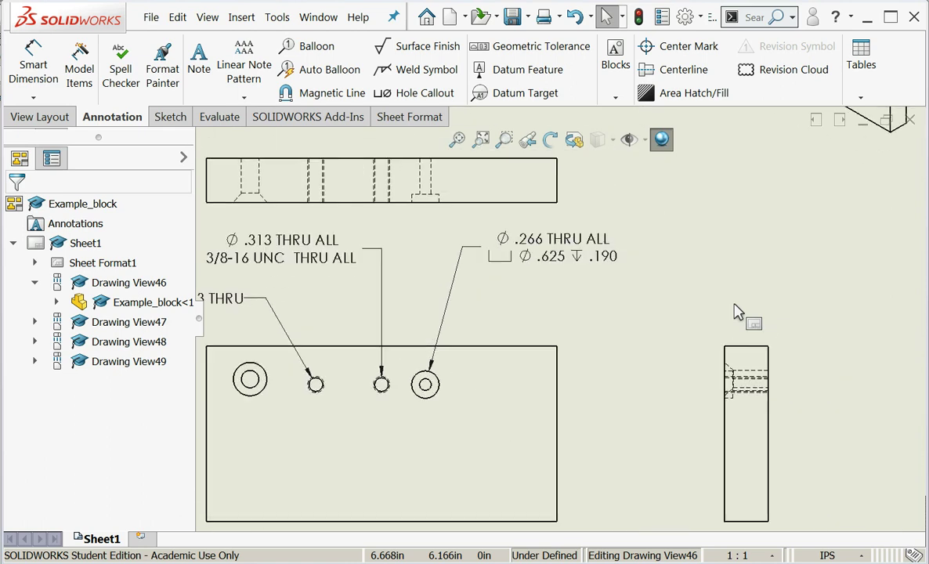
pyautogui.scroll(1, 736, 312)
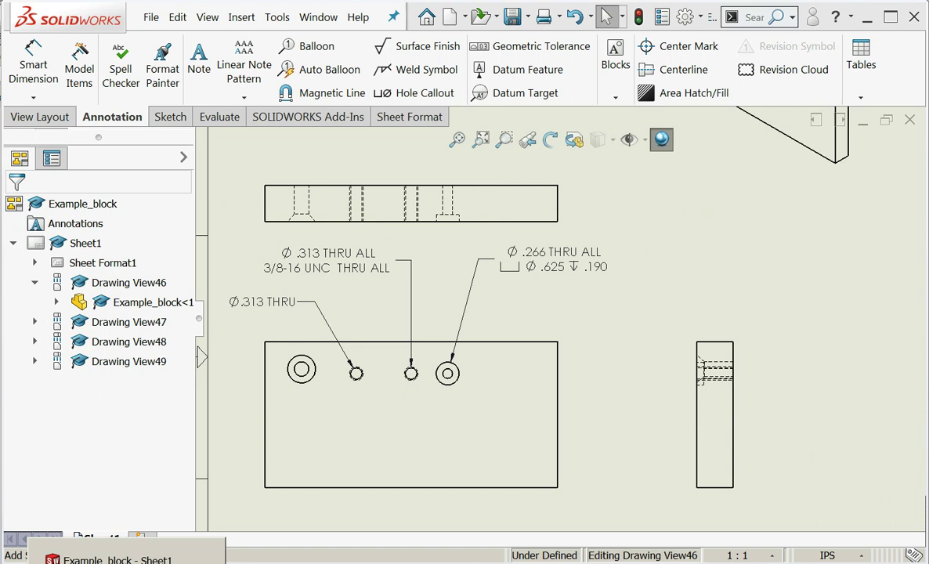
# Step: Back in the block part, specify an ANSI Inch countersink hole: Flat Head Screw (82), 1/4, Normal fit, Through All
pyautogui.hotkey('ctrl', 'Tab')
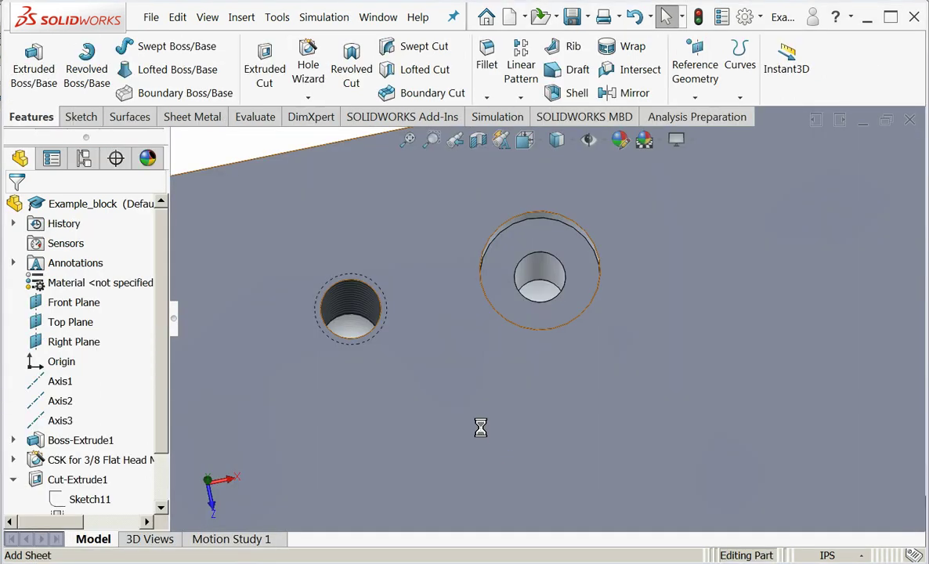
pyautogui.scroll(3, 483, 435)
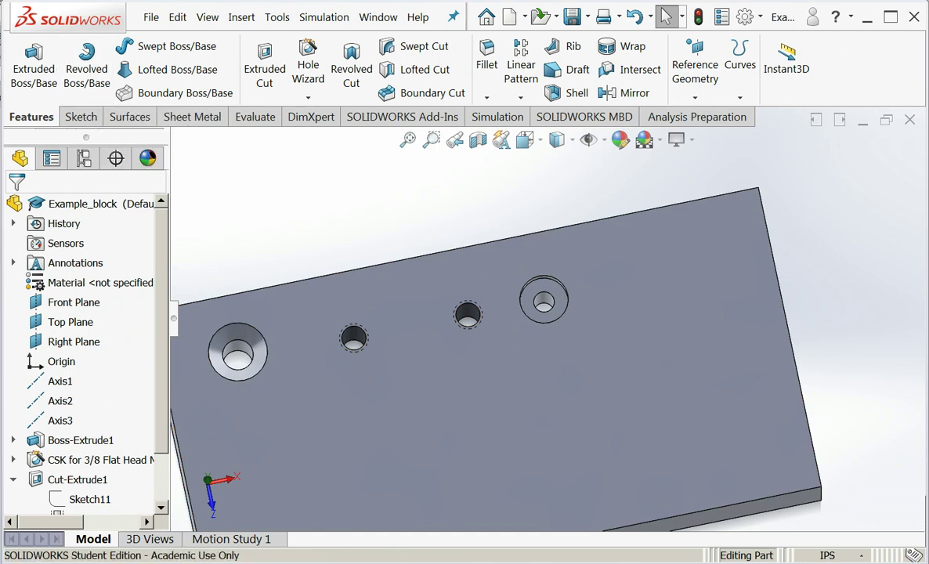
pyautogui.click(307, 64)
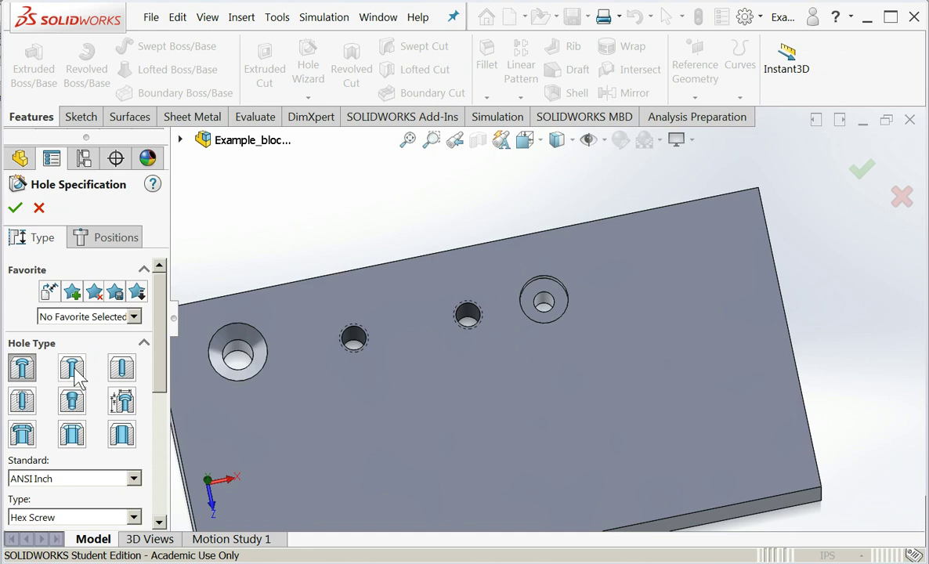
pyautogui.click(73, 372)
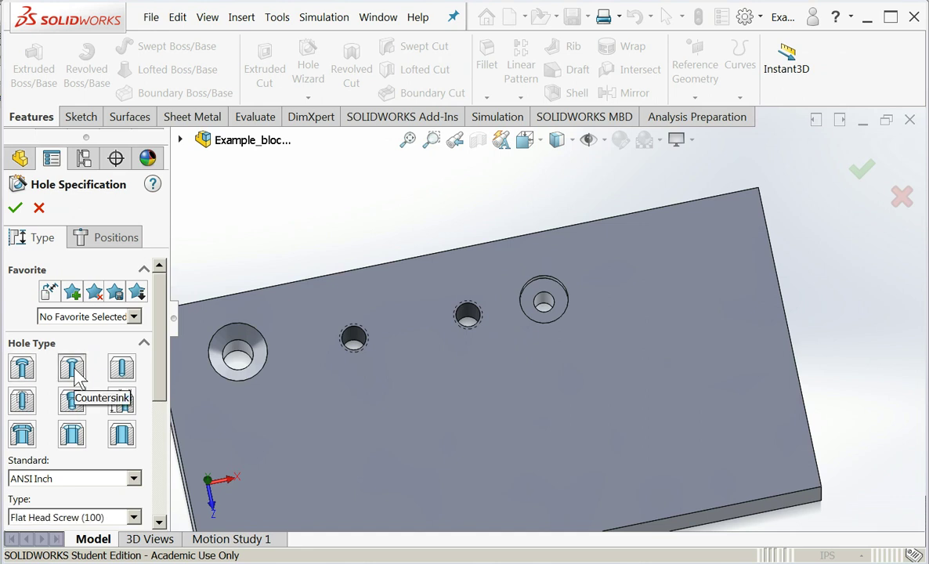
pyautogui.moveTo(160, 310); pyautogui.dragTo(159, 373)
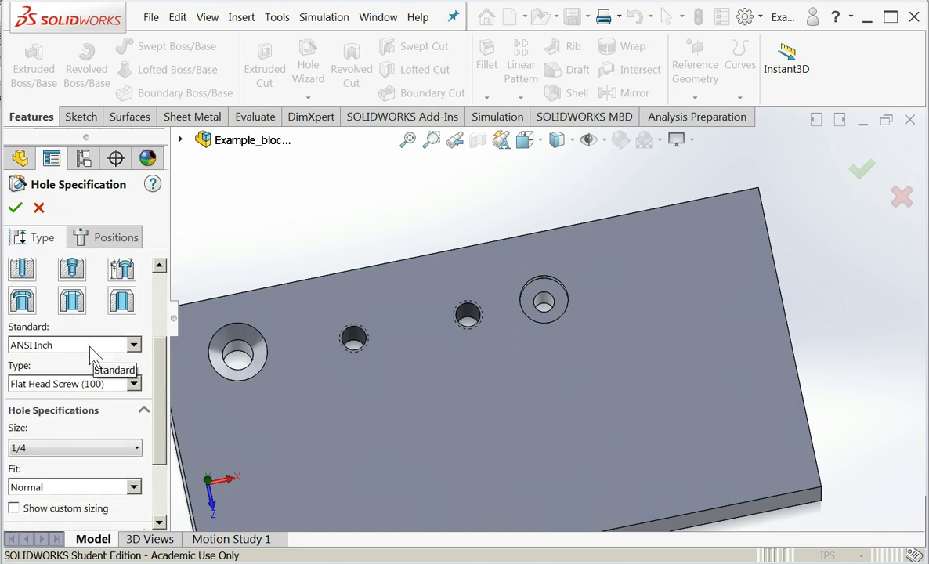
pyautogui.click(133, 383)
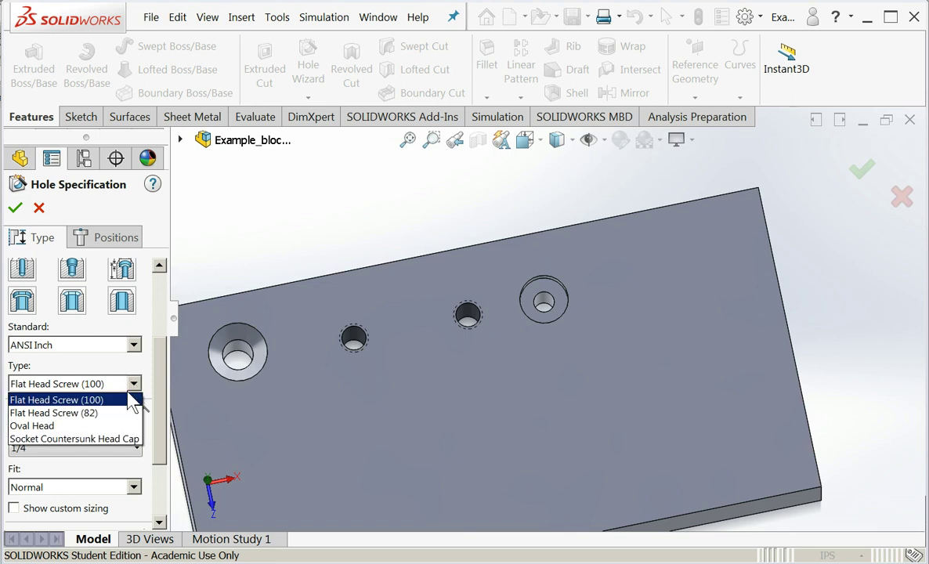
pyautogui.click(123, 413)
pyautogui.scroll(-3, 162, 470)
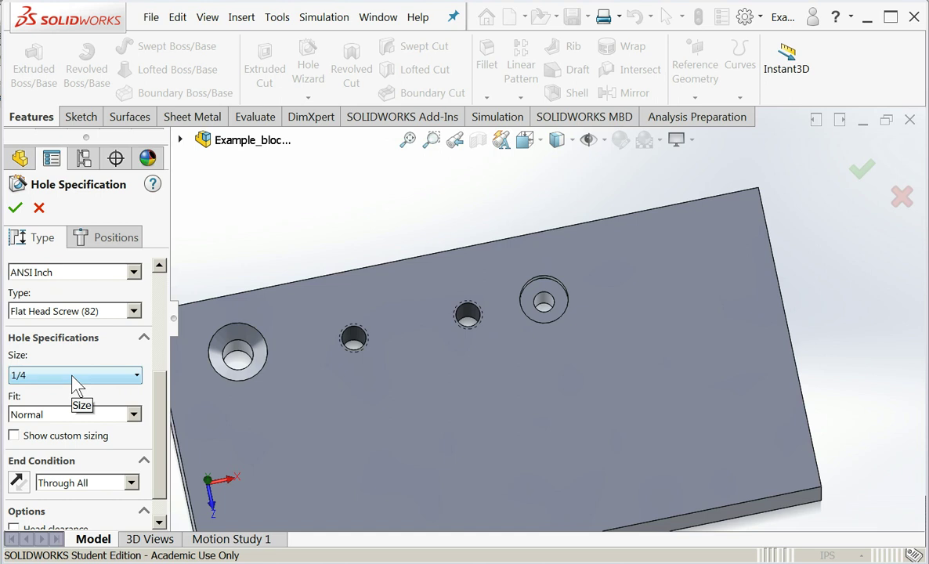
pyautogui.click(87, 414)
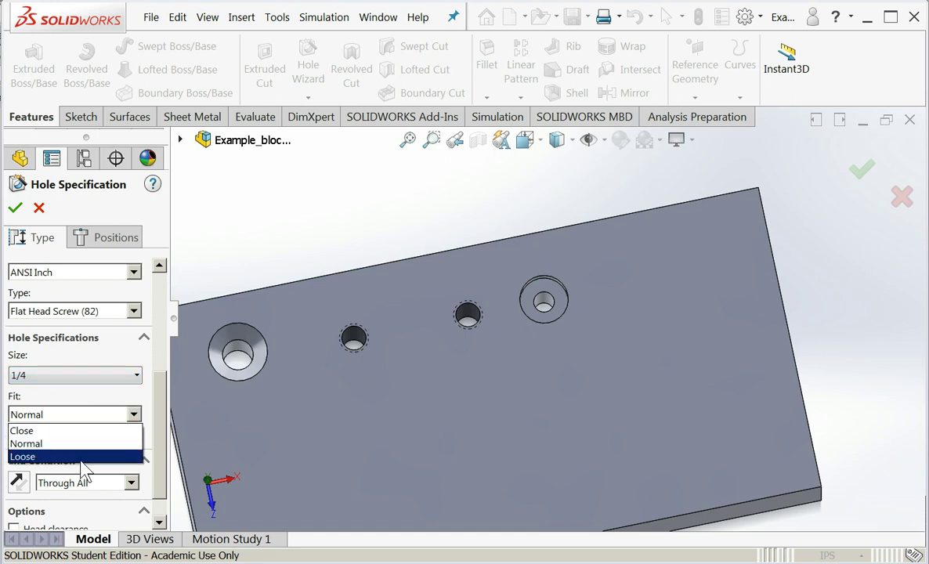
pyautogui.click(90, 443)
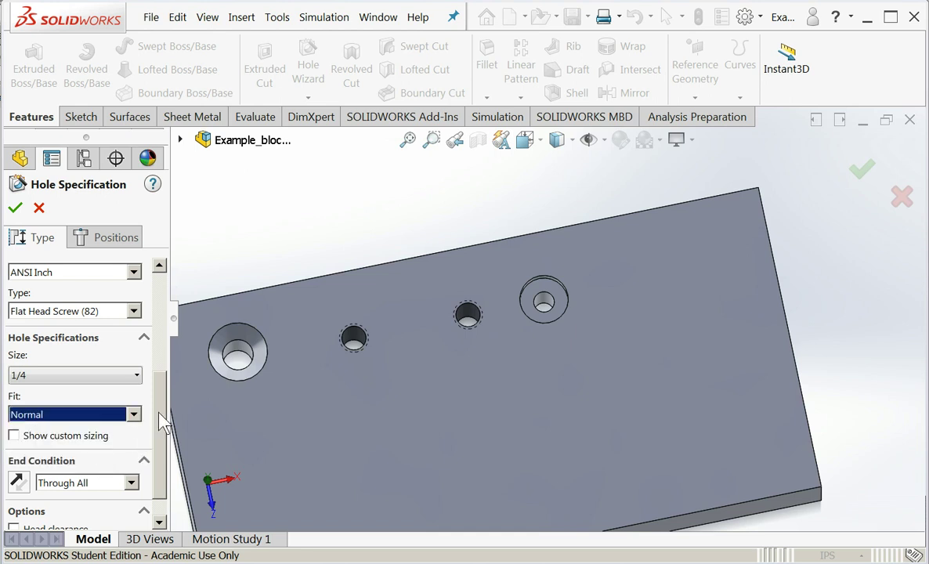
pyautogui.moveTo(160, 421); pyautogui.dragTo(167, 466)
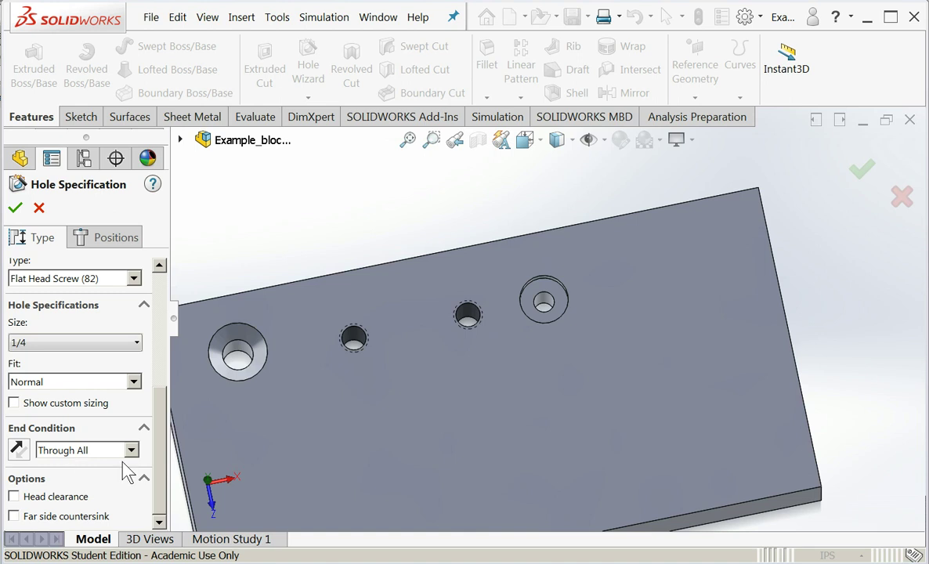
# Step: Place a single countersunk hole point on the block's top face, undoing the extra point
pyautogui.click(106, 237)
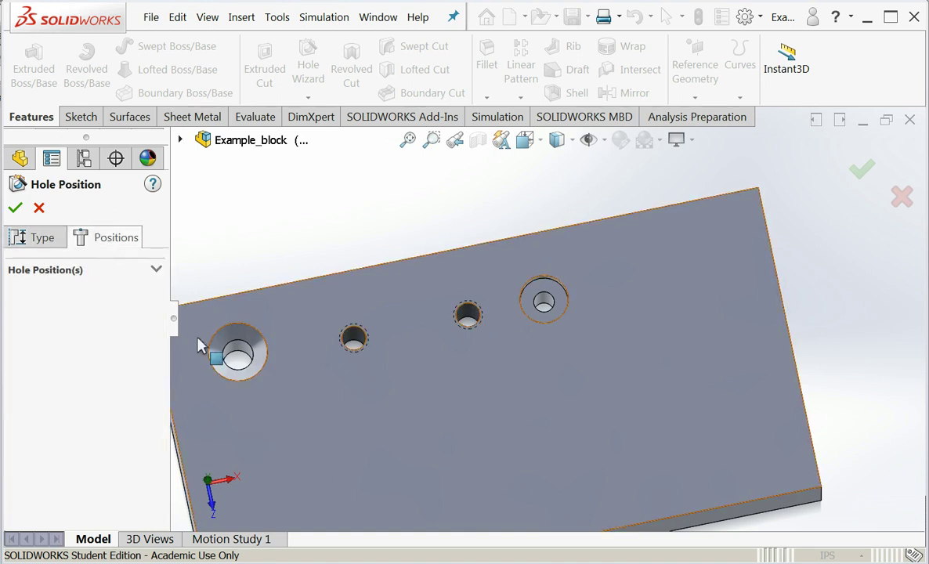
pyautogui.click(247, 438)
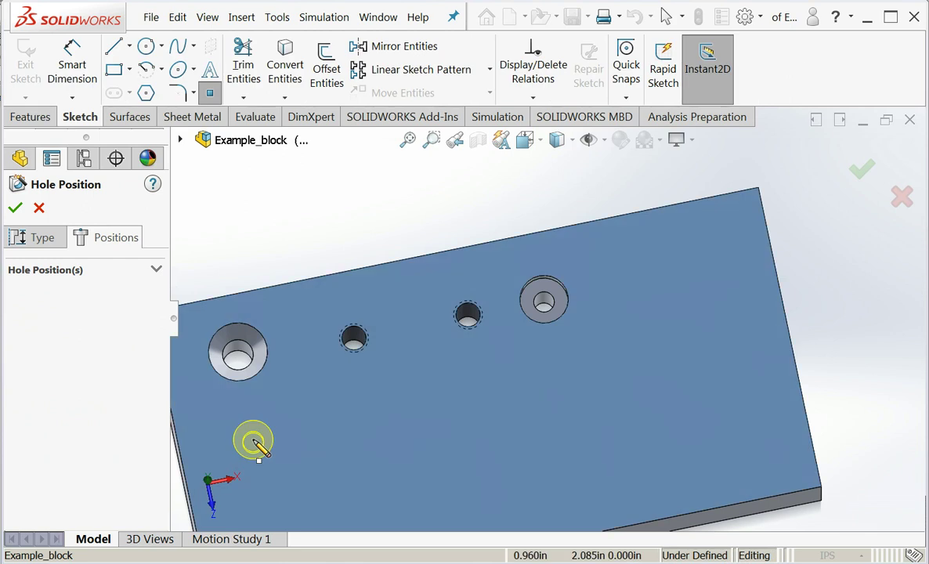
pyautogui.click(252, 437)
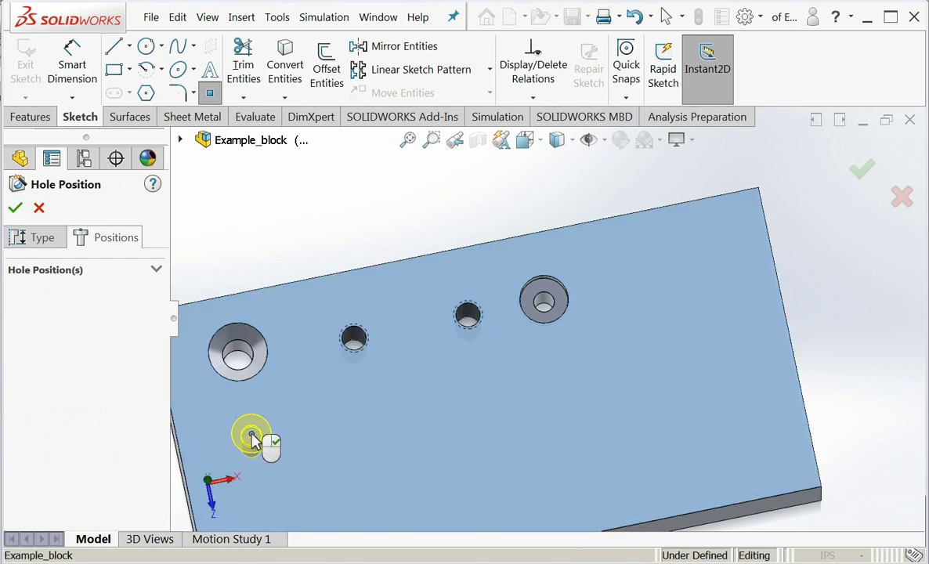
pyautogui.click(339, 460)
pyautogui.moveTo(339, 460)
pyautogui.mouseDown(button='middle')
pyautogui.moveTo(332, 384)
pyautogui.moveTo(340, 392)
pyautogui.mouseUp(button='middle')
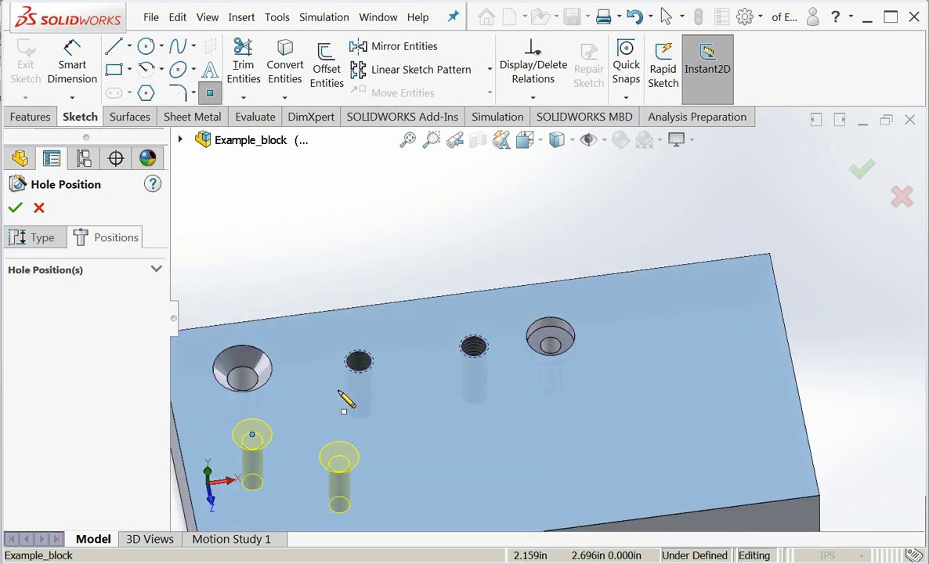
pyautogui.hotkey('ctrl', 'z')
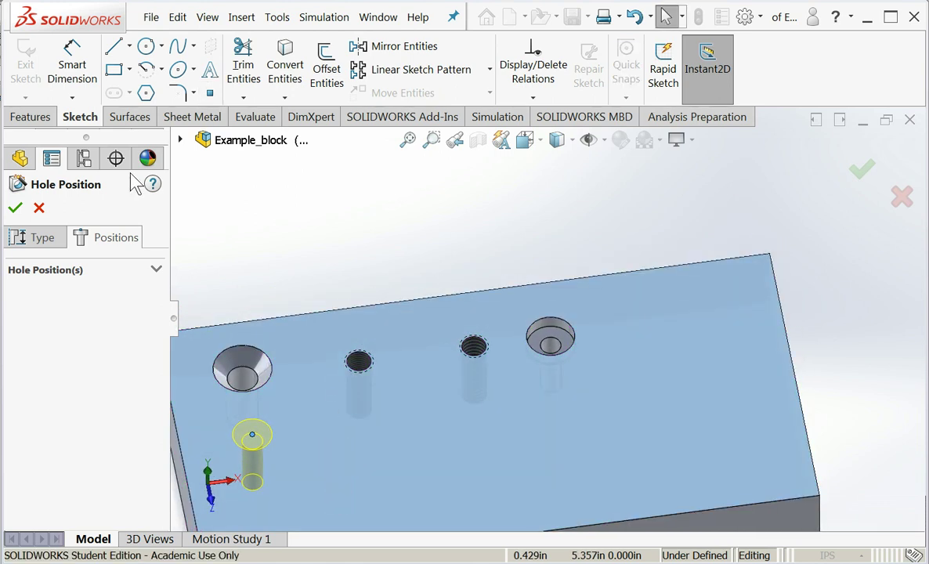
# Step: Dimension the hole centre 1.000 from the side edge and 2.000 from the far edge
pyautogui.click(83, 78)
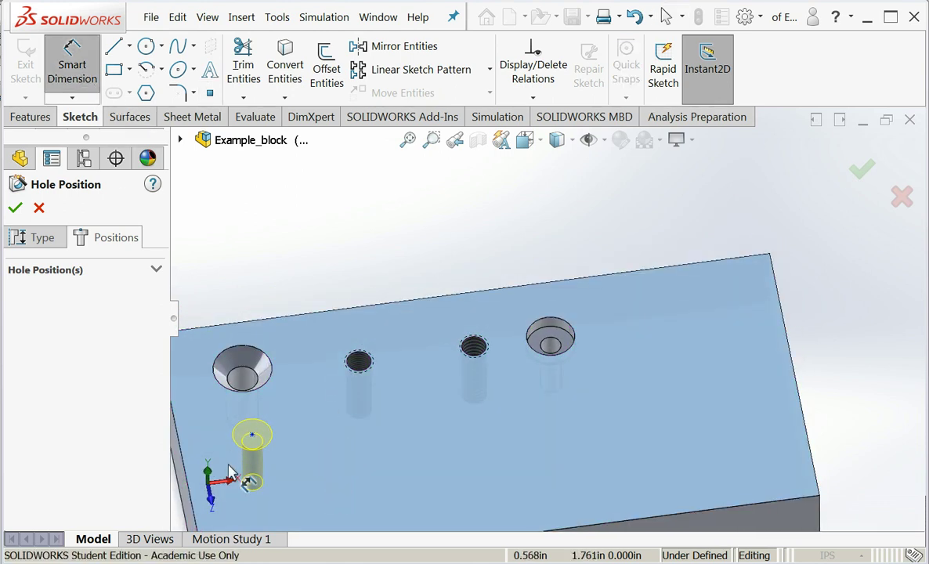
pyautogui.click(179, 452)
pyautogui.click(251, 441)
pyautogui.click(205, 436)
pyautogui.write('1')
pyautogui.press('Return')
pyautogui.click(291, 324)
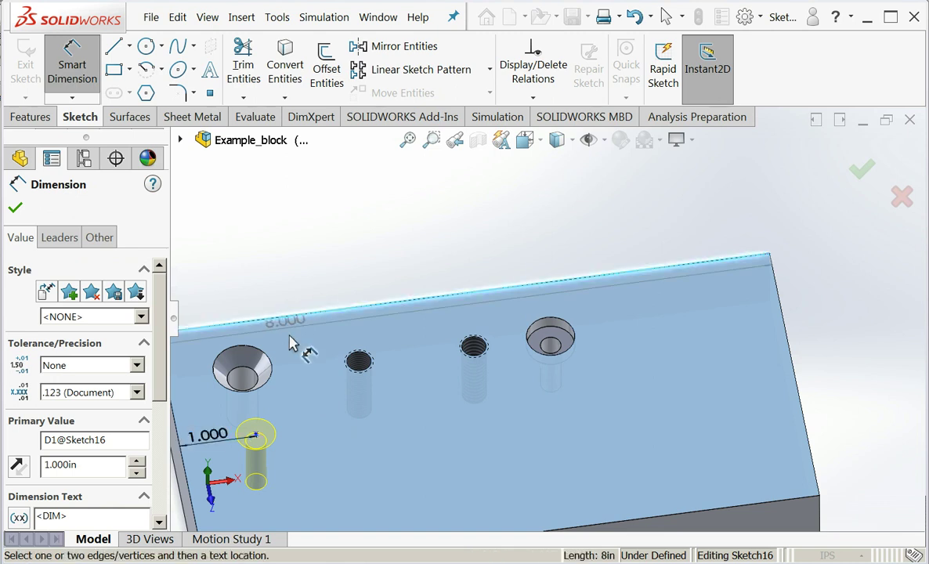
pyautogui.click(255, 434)
pyautogui.click(293, 394)
pyautogui.write('2')
pyautogui.press('Return')
# Step: Create the CSK for 1/4 Flat Head Machine Screw hole and switch to the block's drawing
pyautogui.click(15, 210)
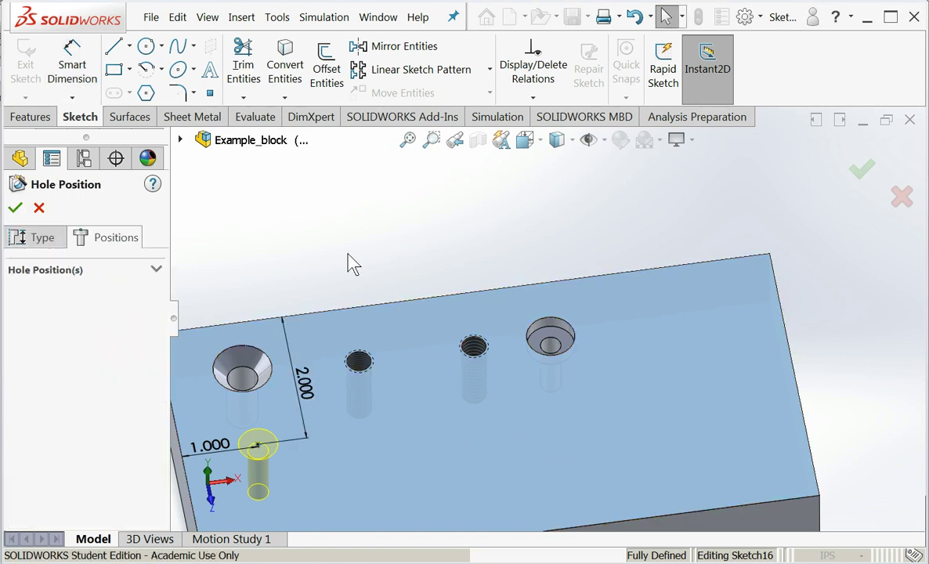
pyautogui.click(15, 208)
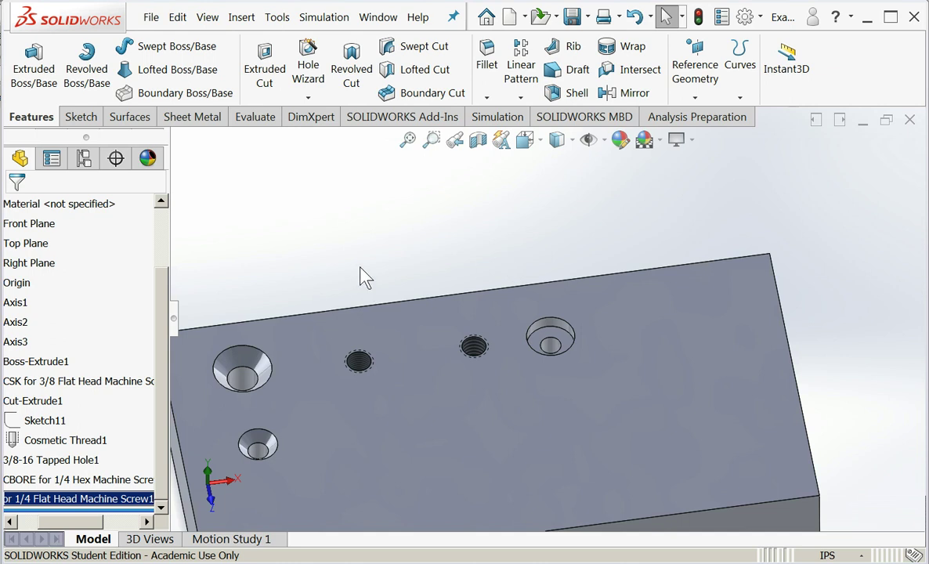
pyautogui.moveTo(94, 522); pyautogui.dragTo(74, 535)
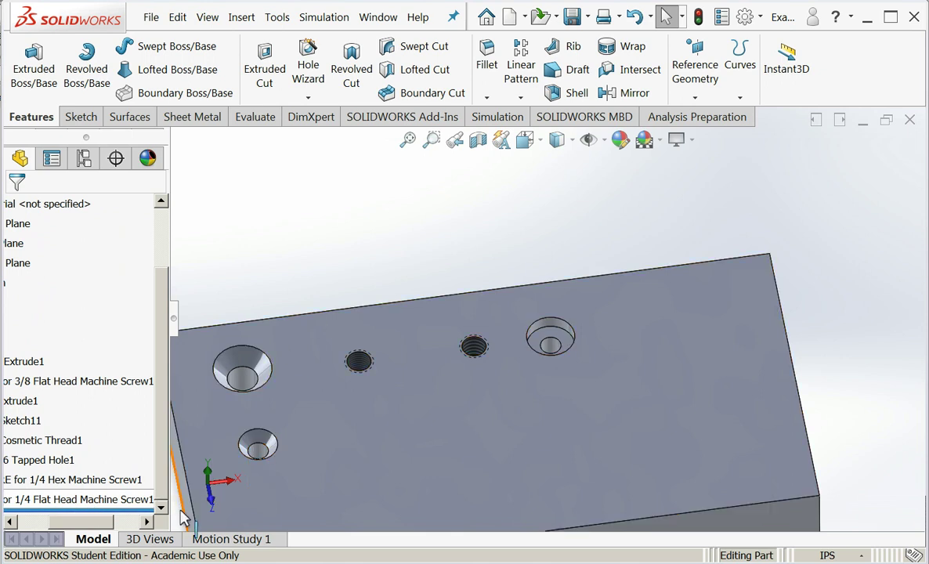
pyautogui.moveTo(86, 510)
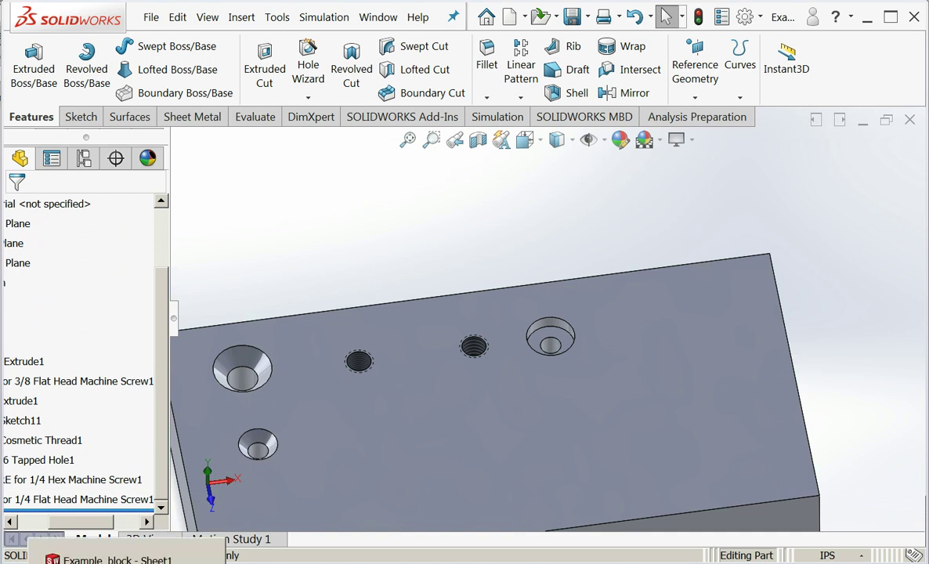
pyautogui.click(125, 558)
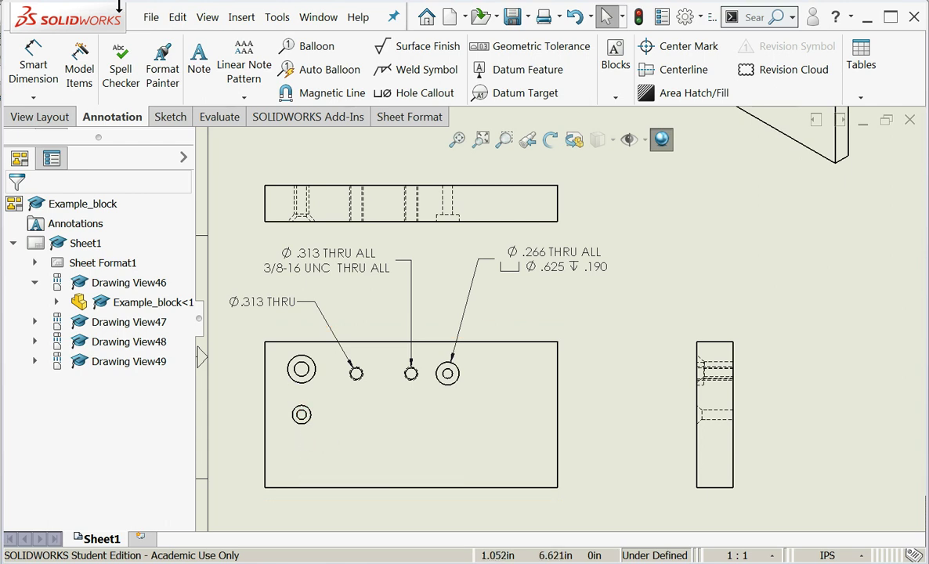
# Step: Add a hole callout Ø.266 THRU ALL, Ø.507 X 82° below the view for the lower-left countersunk hole
pyautogui.click(241, 17)
pyautogui.moveTo(304, 102)
pyautogui.click(485, 344)
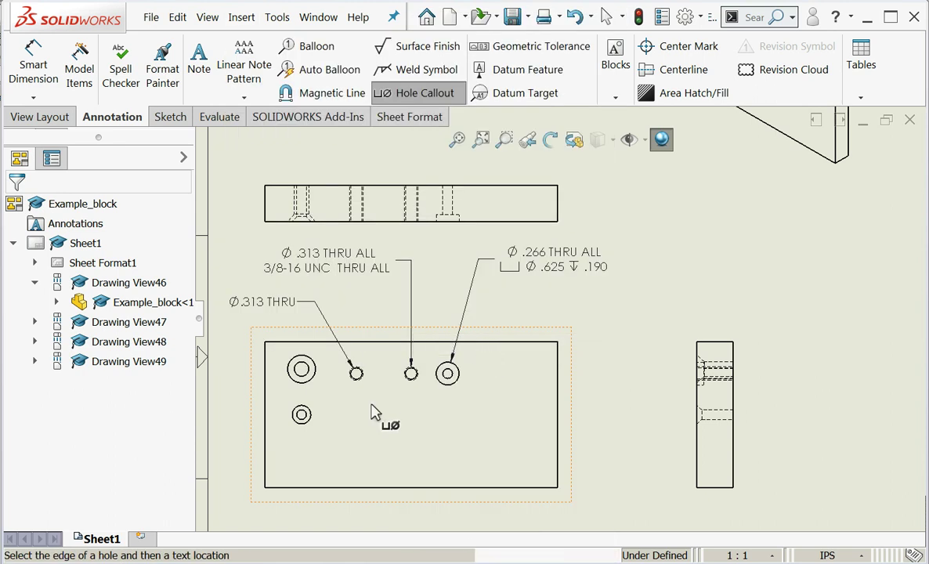
pyautogui.click(308, 419)
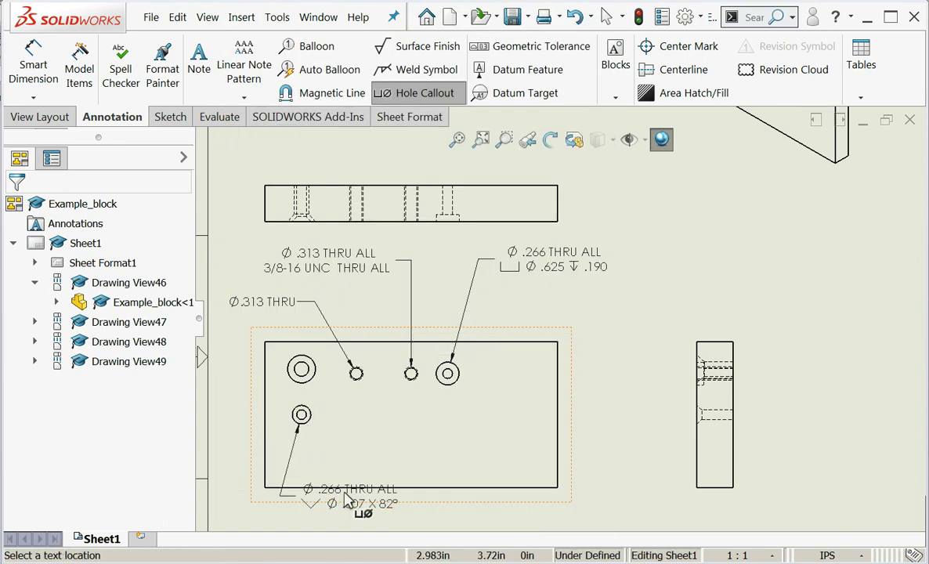
pyautogui.click(398, 519)
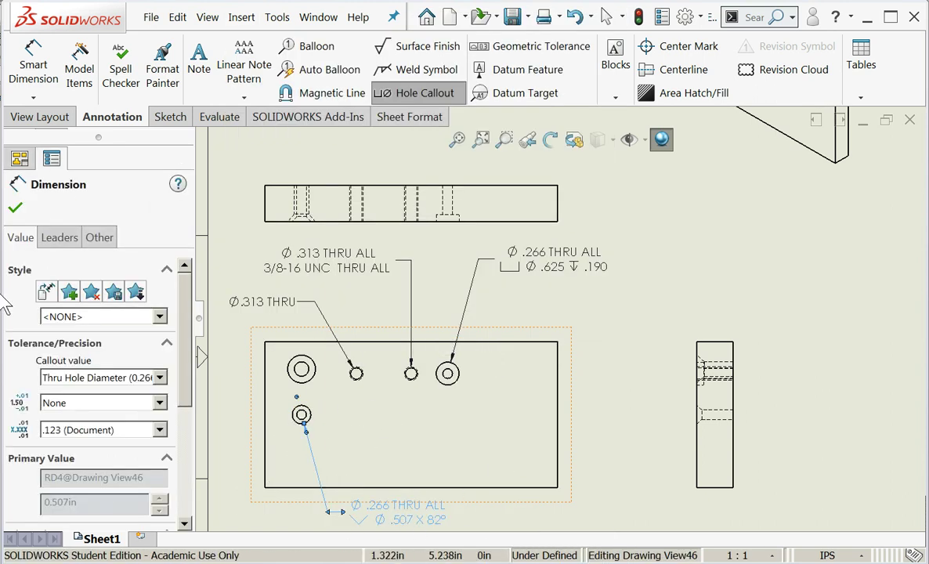
pyautogui.click(15, 207)
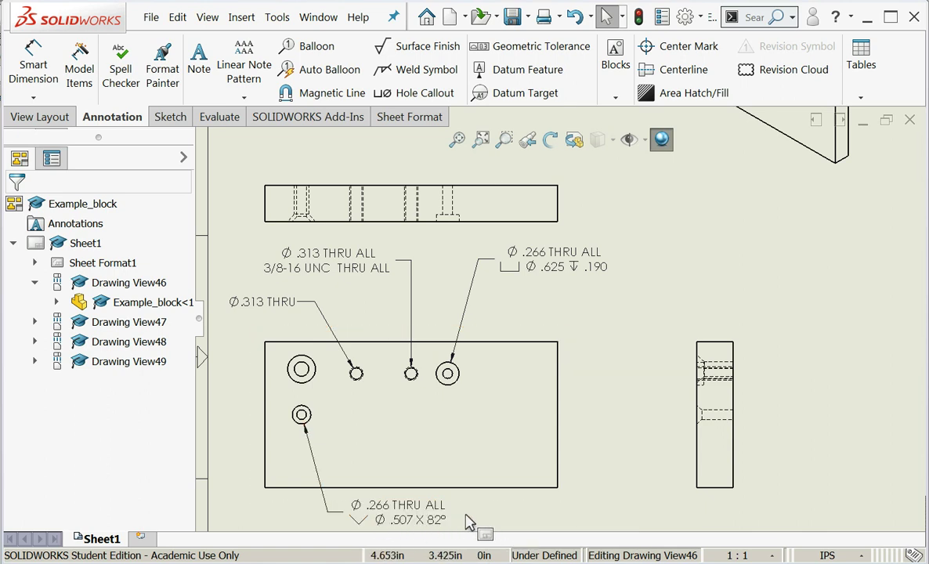
pyautogui.click(604, 520)
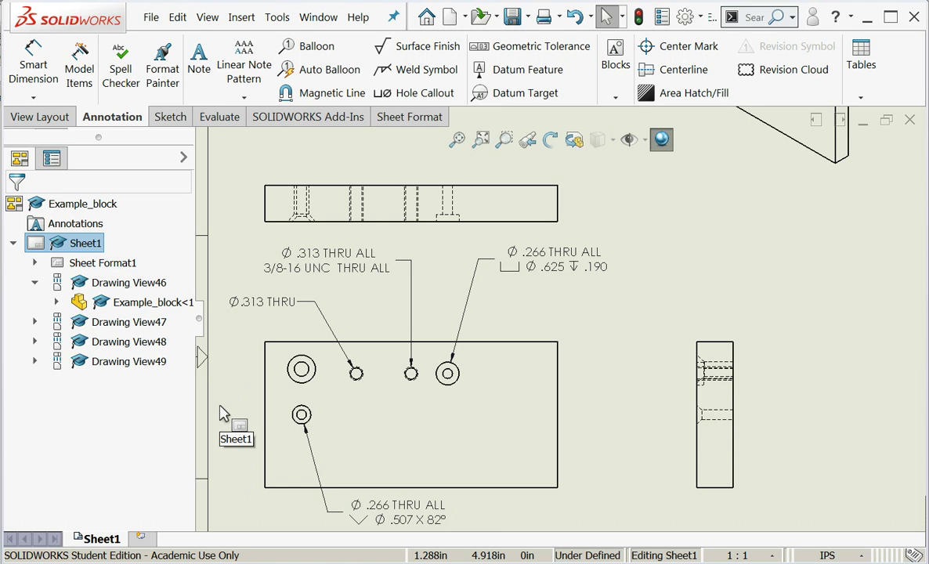
pyautogui.moveTo(126, 563)
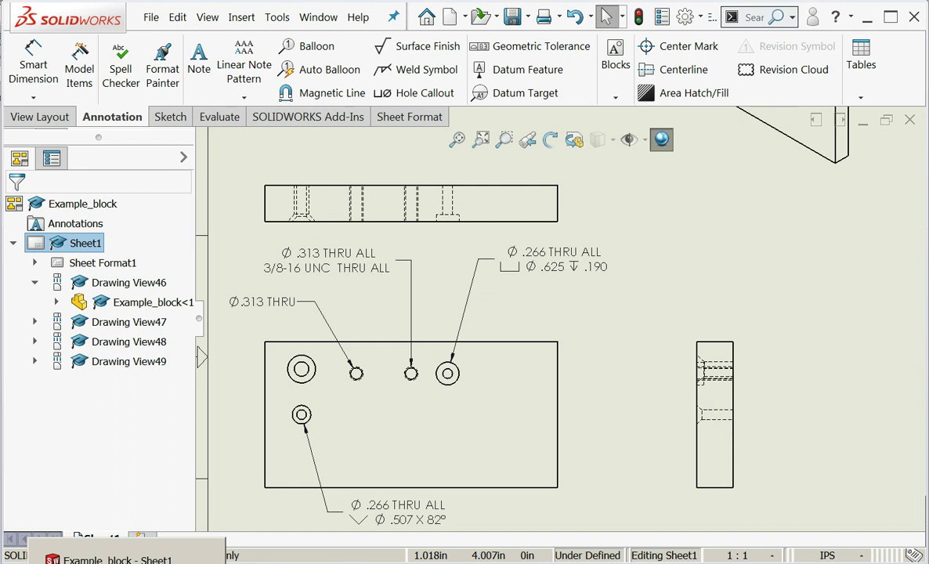
# Step: Switch back to the Example_block part and begin a new Hole Wizard feature
pyautogui.click(118, 559)
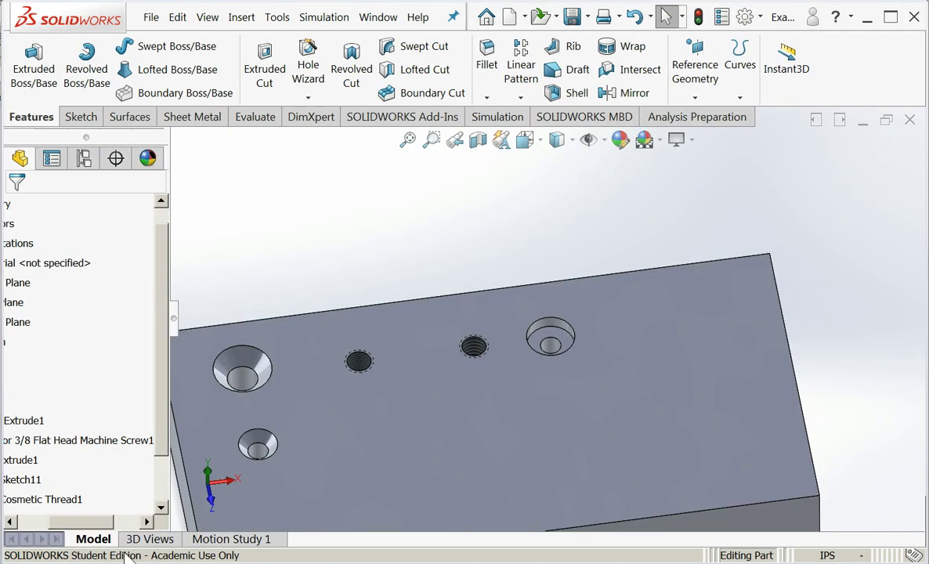
pyautogui.click(308, 70)
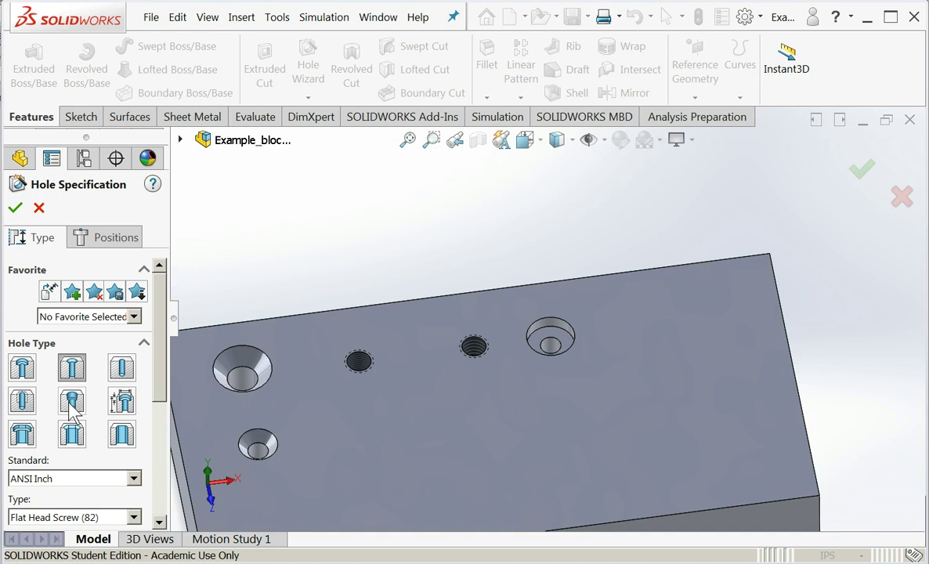
# Step: Specify a 3/4 tapered pipe tap hole with cosmetic thread and no near side countersink
pyautogui.click(69, 404)
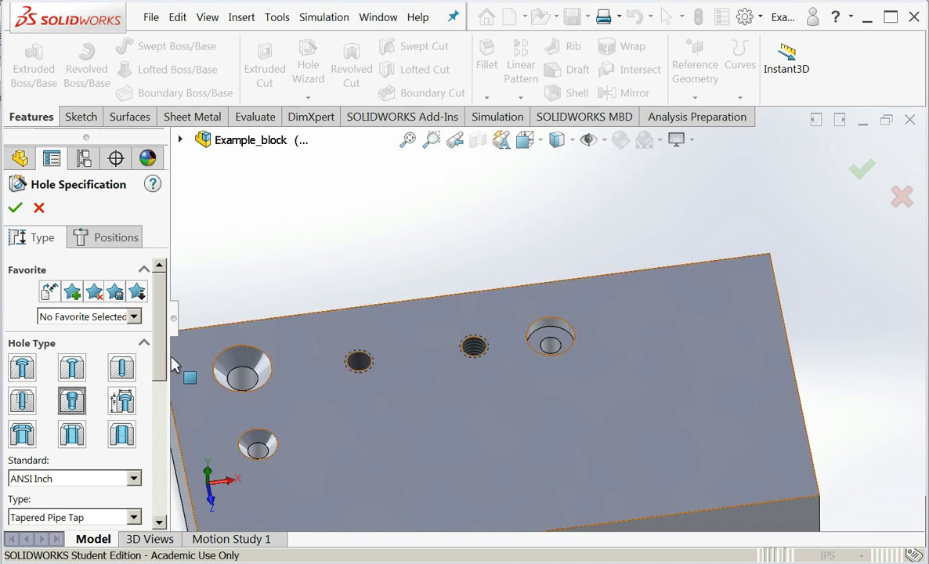
pyautogui.moveTo(164, 368); pyautogui.dragTo(167, 408)
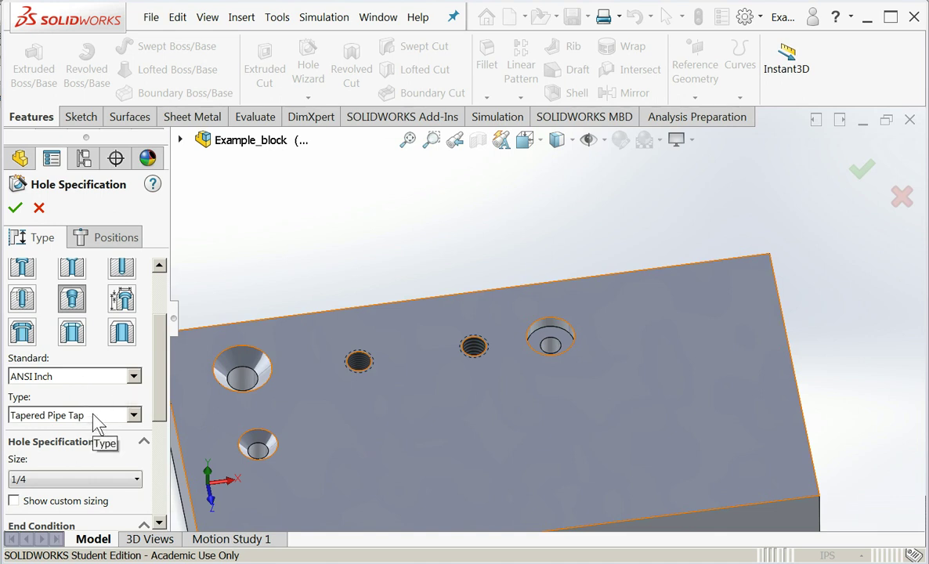
pyautogui.click(125, 481)
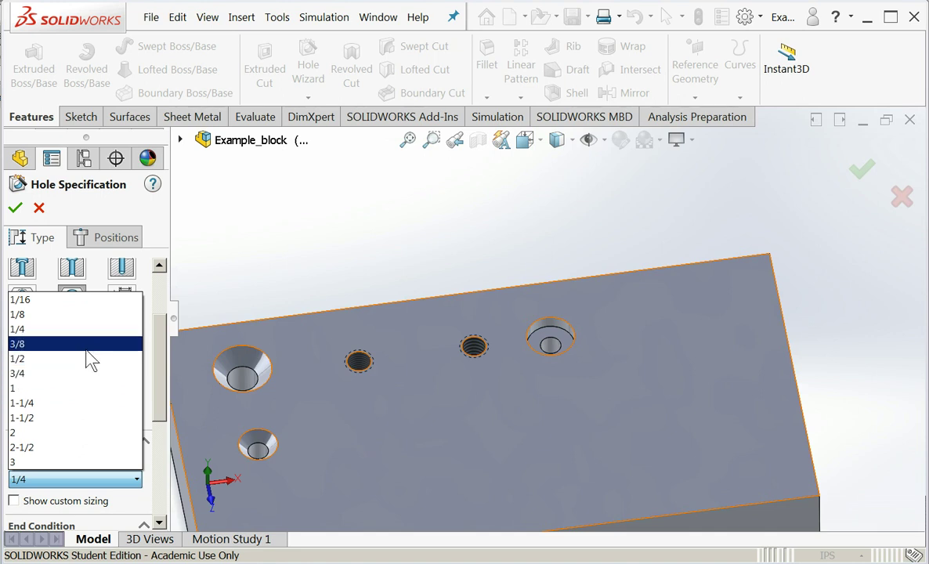
pyautogui.click(87, 382)
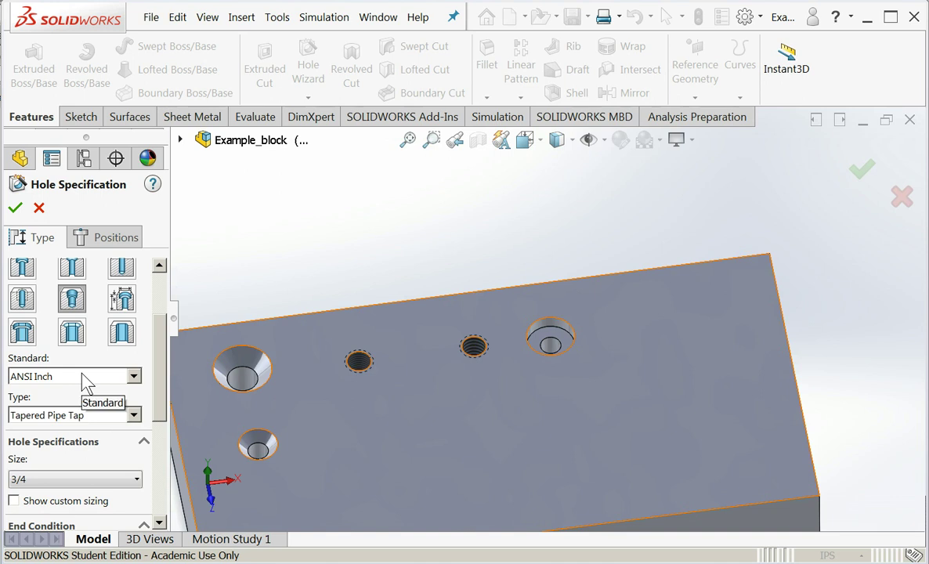
pyautogui.moveTo(160, 392); pyautogui.dragTo(159, 428)
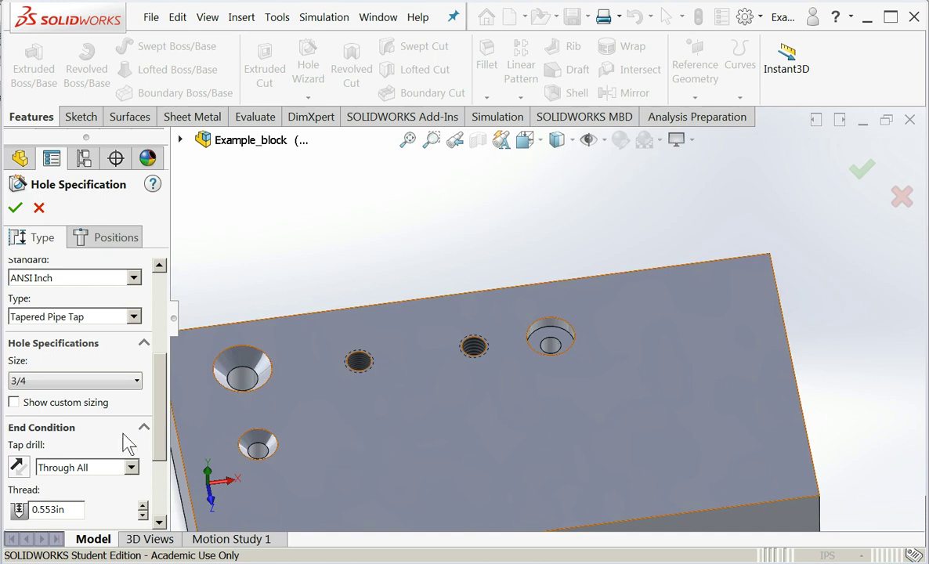
pyautogui.moveTo(161, 446); pyautogui.dragTo(164, 501)
pyautogui.click(14, 444)
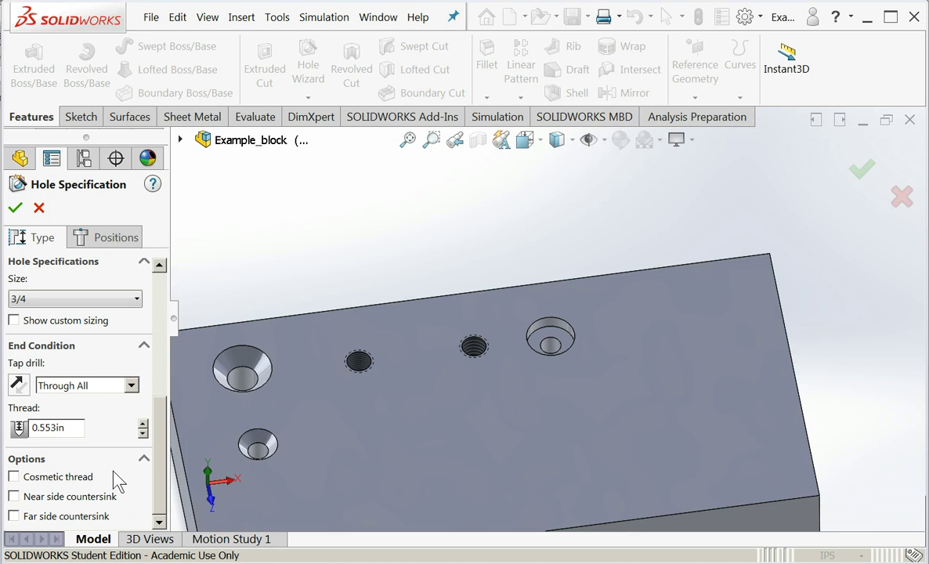
pyautogui.click(14, 476)
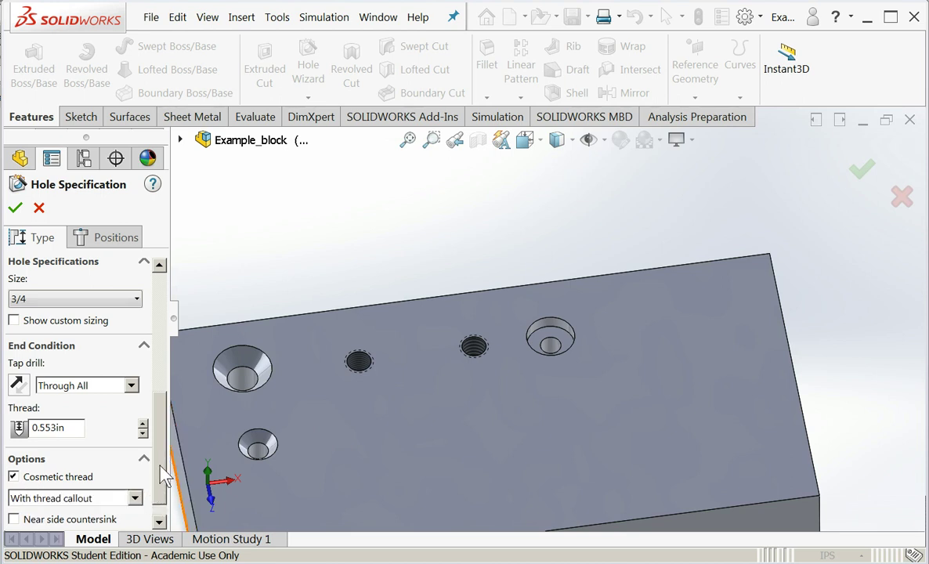
pyautogui.moveTo(157, 445); pyautogui.dragTo(160, 480)
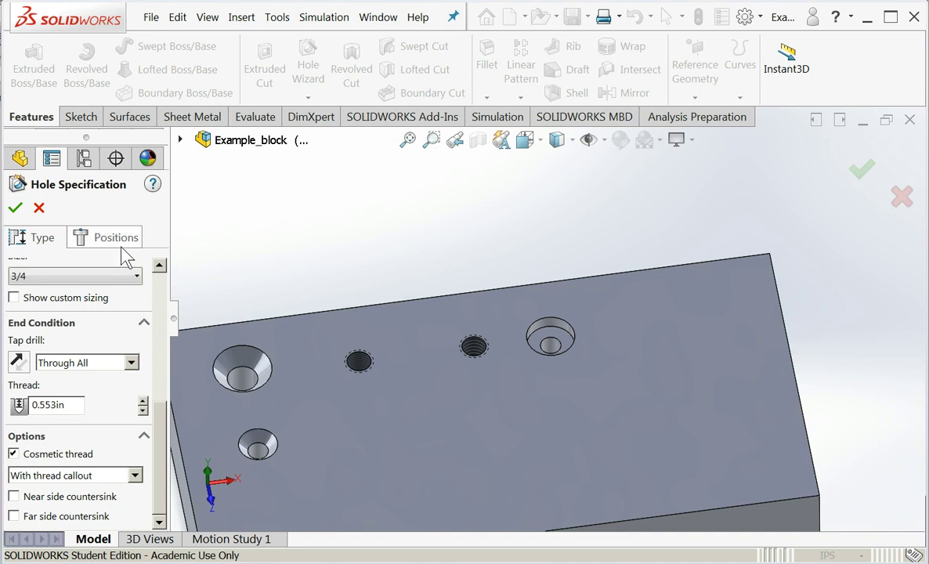
# Step: Place the pipe tap hole near the centre of the block's top face
pyautogui.click(113, 239)
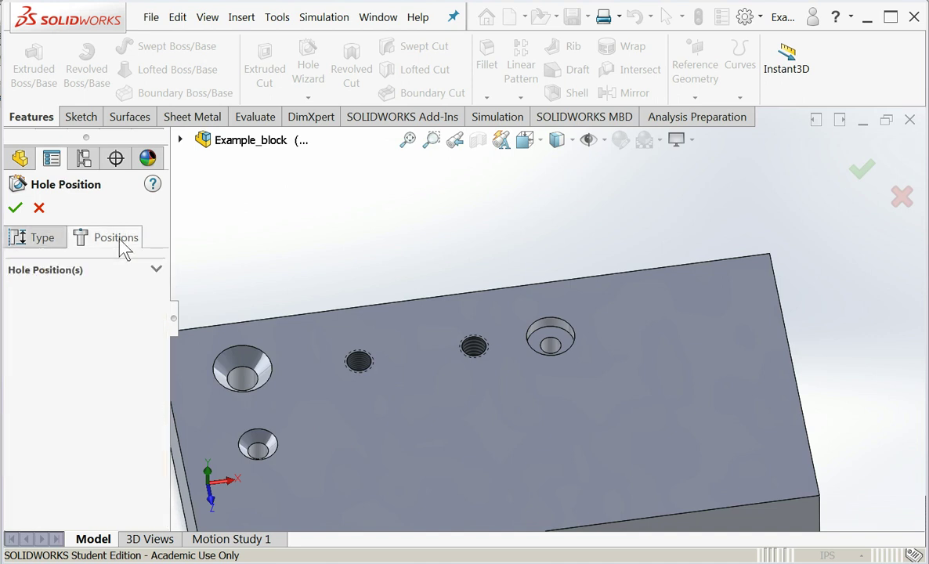
pyautogui.click(375, 431)
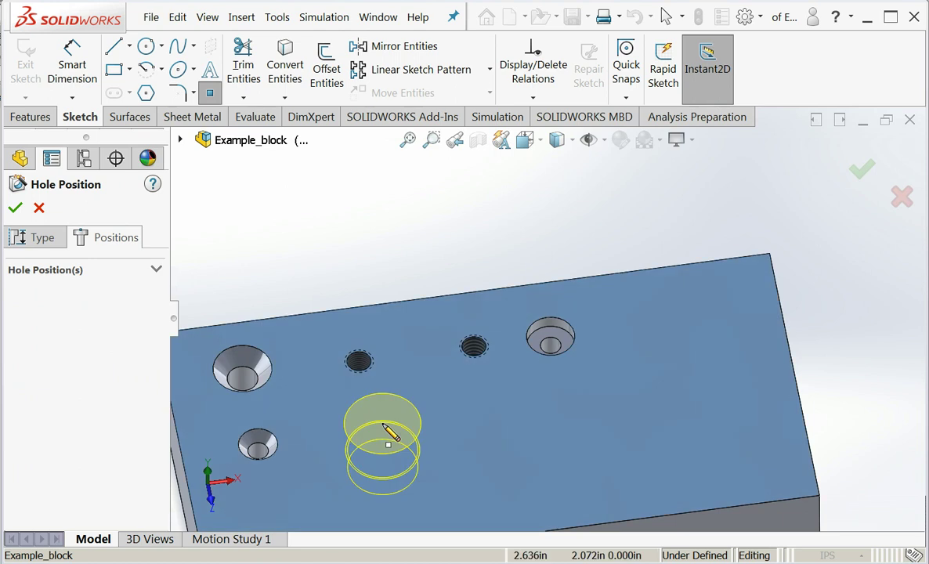
pyautogui.click(356, 423)
# Step: Create the hole as 3/4 NPT Tapped Hole1, then reopen it to edit its position
pyautogui.rightClick(356, 427)
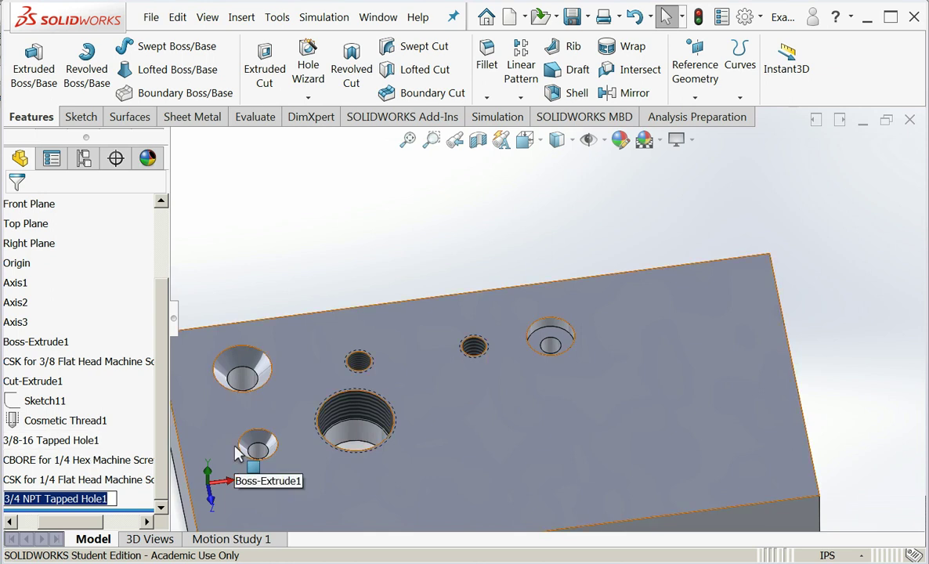
pyautogui.press('Return')
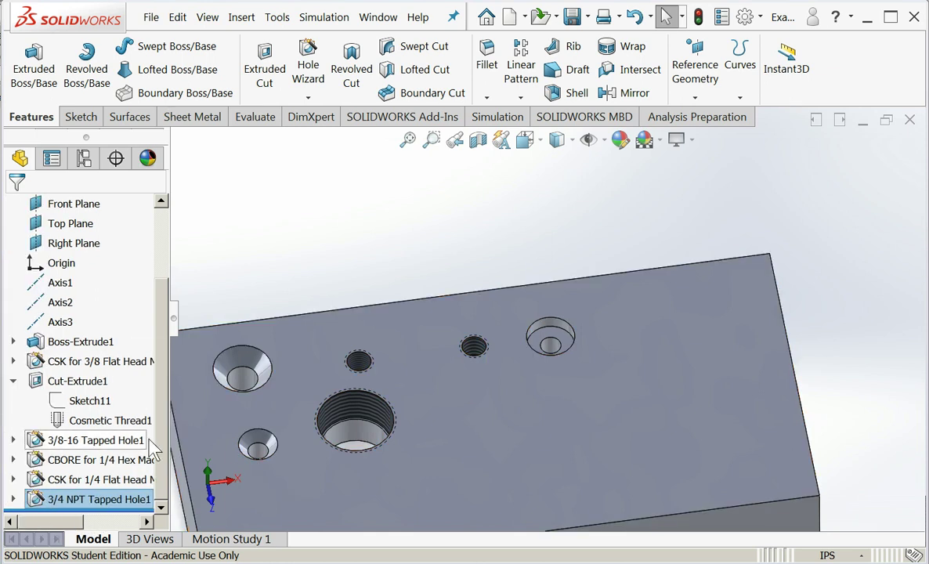
pyautogui.press('Escape')
pyautogui.rightClick(76, 508)
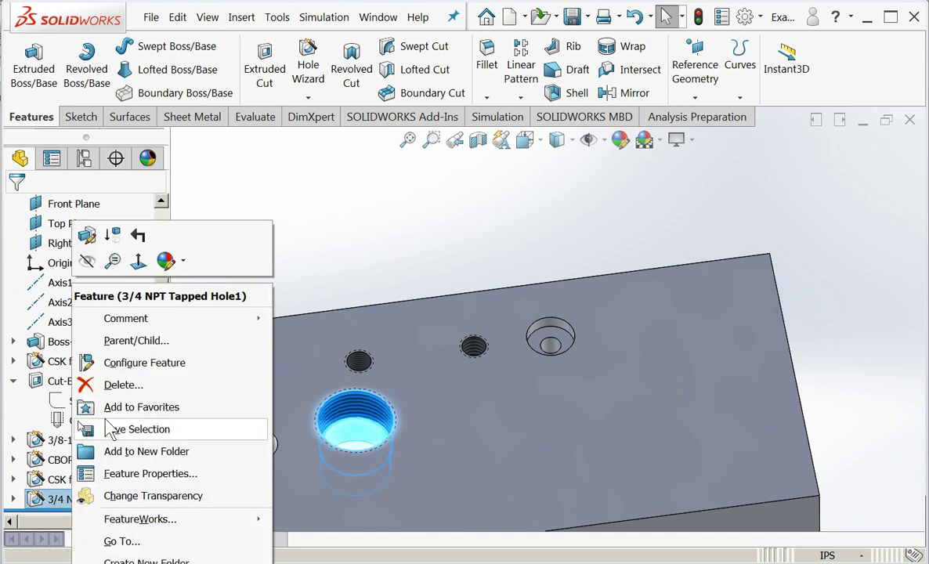
pyautogui.click(96, 244)
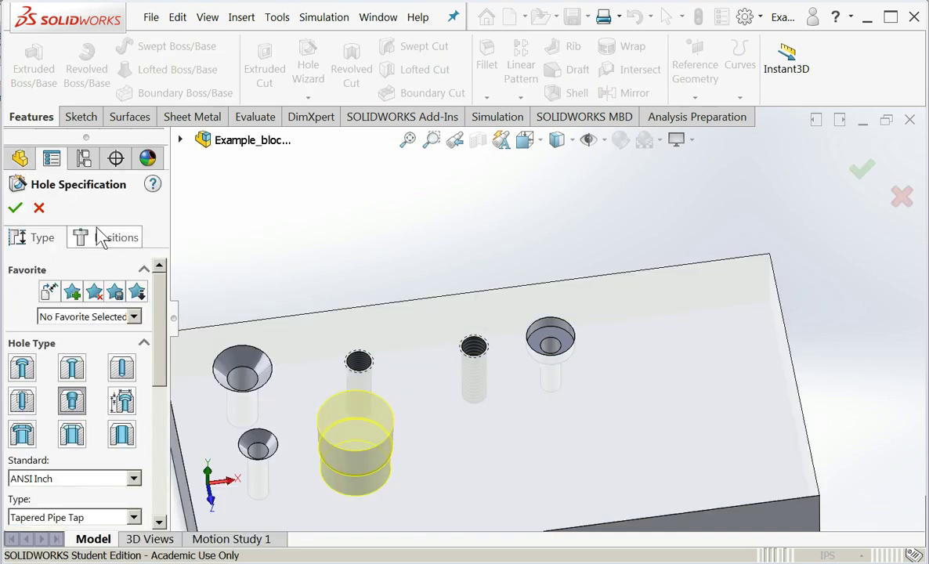
pyautogui.click(102, 239)
# Step: Dimension the NPT hole centre 2.299 from the left edge and 1.822 from the top edge
pyautogui.click(72, 69)
pyautogui.click(185, 476)
pyautogui.click(357, 421)
pyautogui.click(215, 383)
pyautogui.click(141, 434)
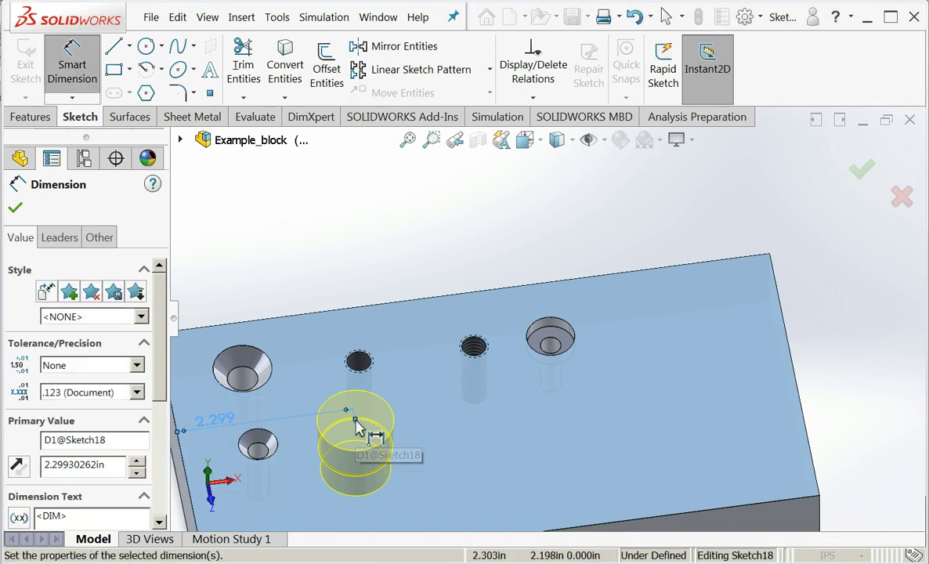
pyautogui.click(348, 311)
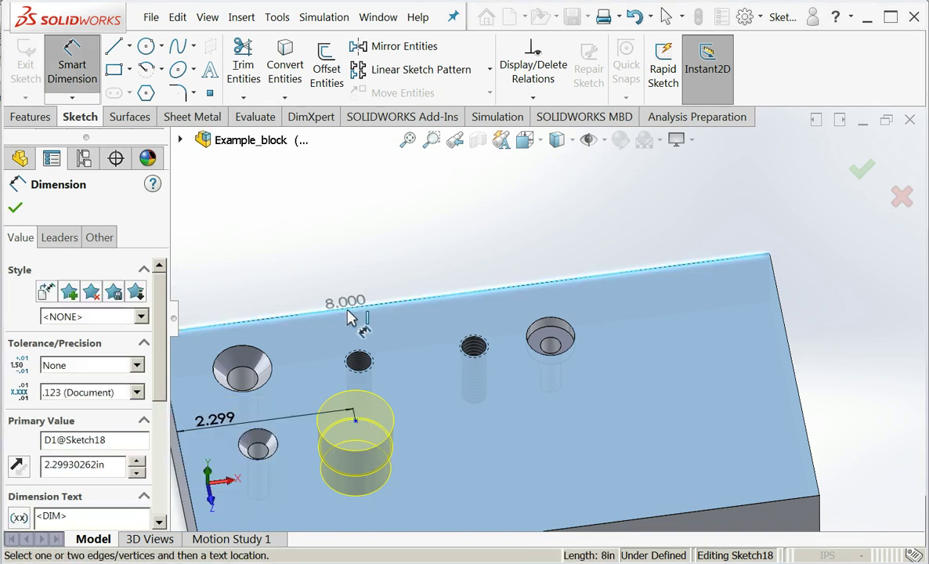
pyautogui.click(356, 421)
pyautogui.click(423, 426)
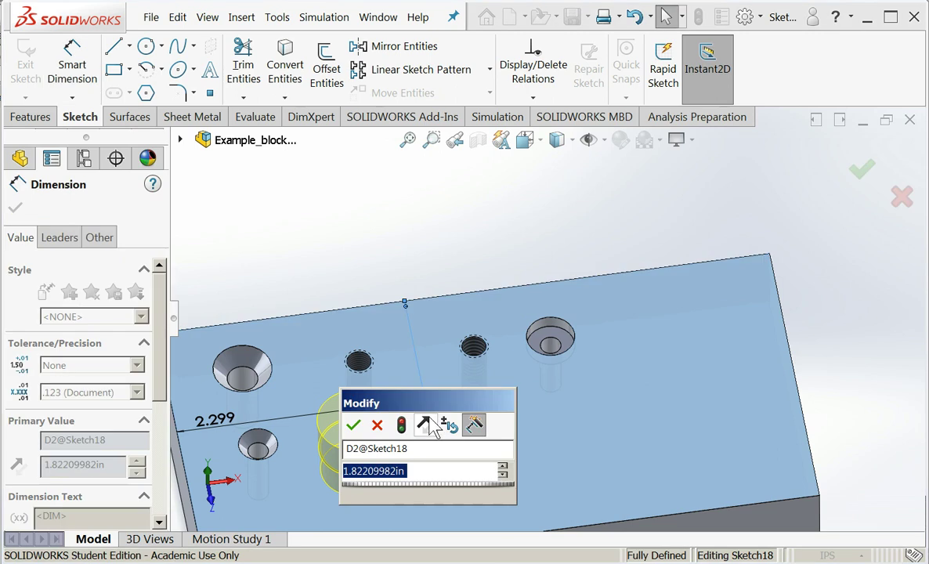
pyautogui.click(351, 421)
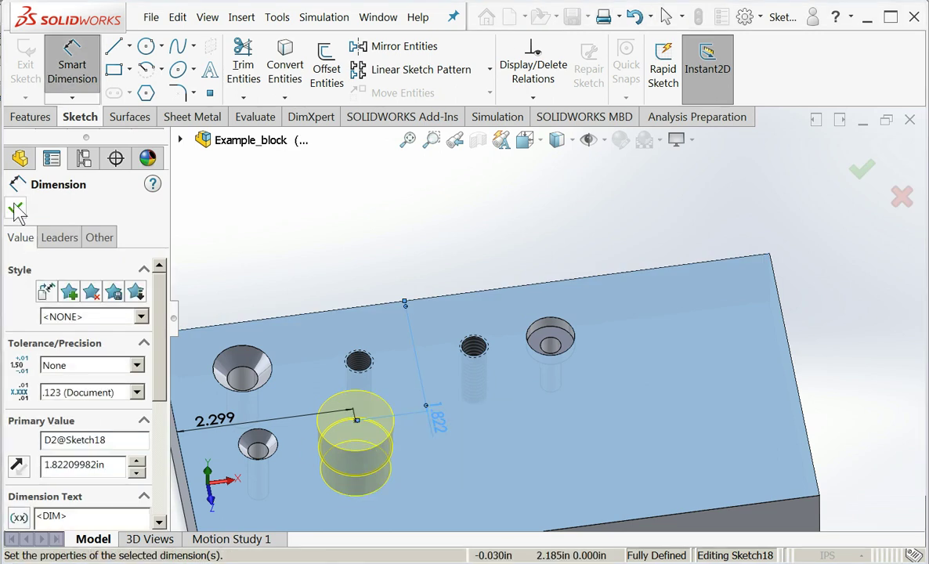
pyautogui.click(15, 207)
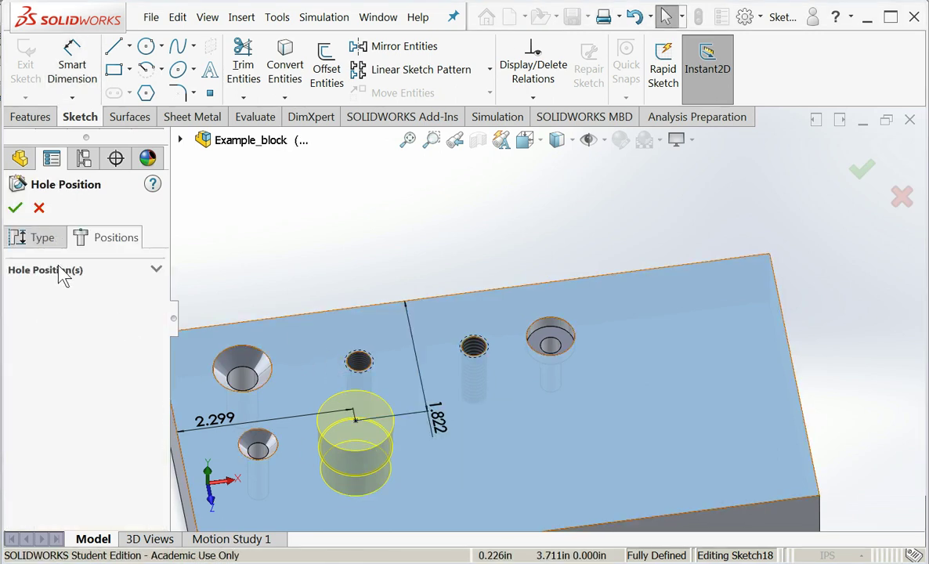
pyautogui.click(16, 212)
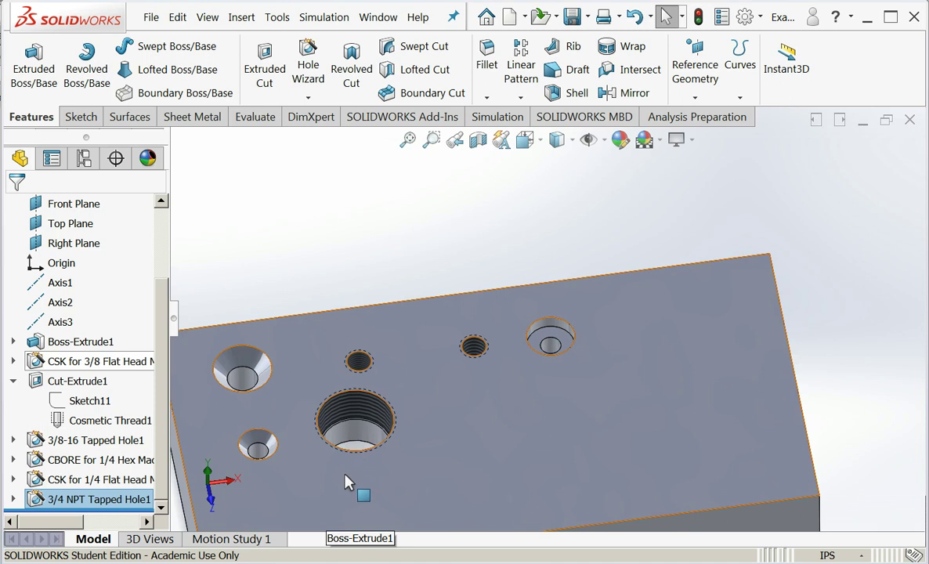
pyautogui.scroll(-3, 394, 404)
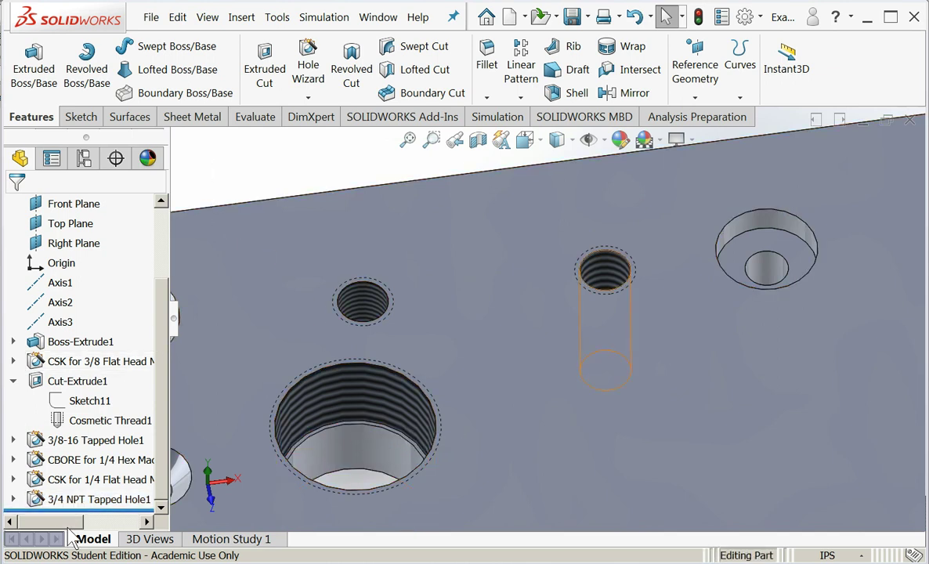
pyautogui.moveTo(57, 522); pyautogui.dragTo(72, 523)
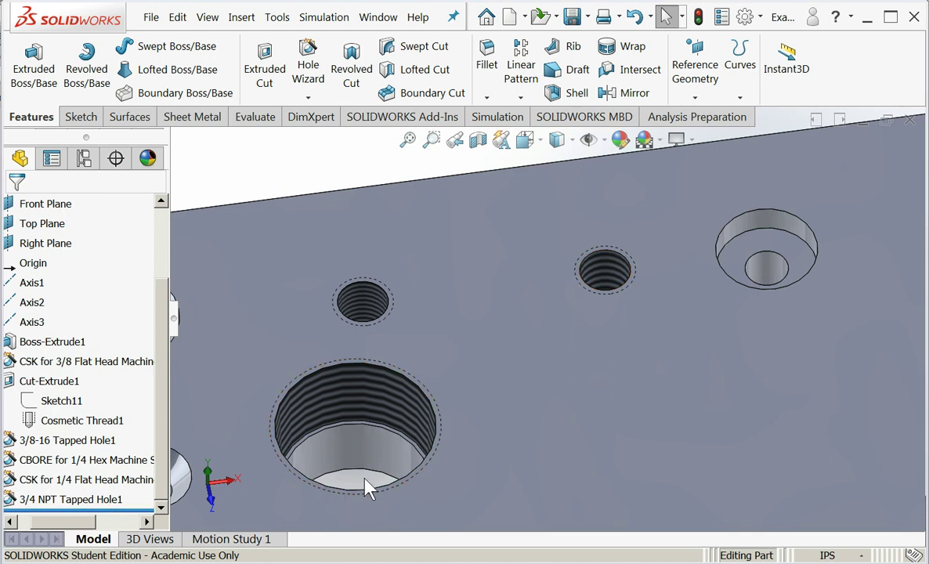
pyautogui.press('f')
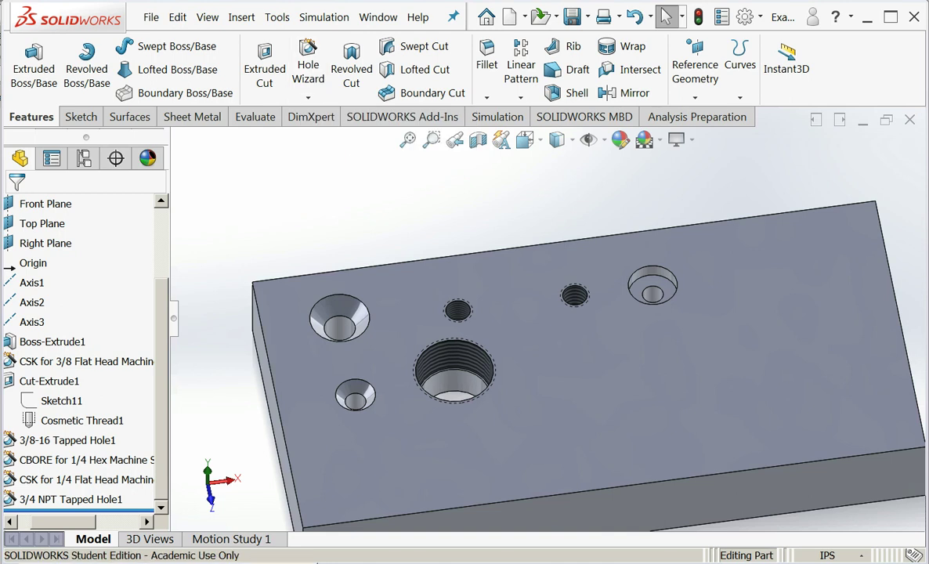
# Step: In the drawing, shift the Ø .266 callout left and remove the plain 3/4 NPT Tapped Hole note
pyautogui.click(117, 559)
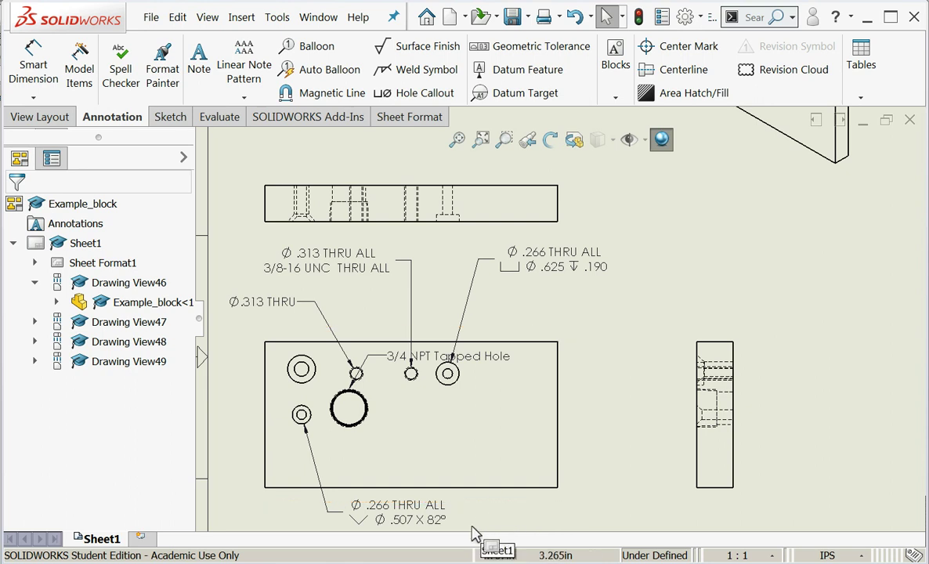
pyautogui.moveTo(392, 520); pyautogui.dragTo(270, 528)
pyautogui.moveTo(412, 360); pyautogui.dragTo(478, 465)
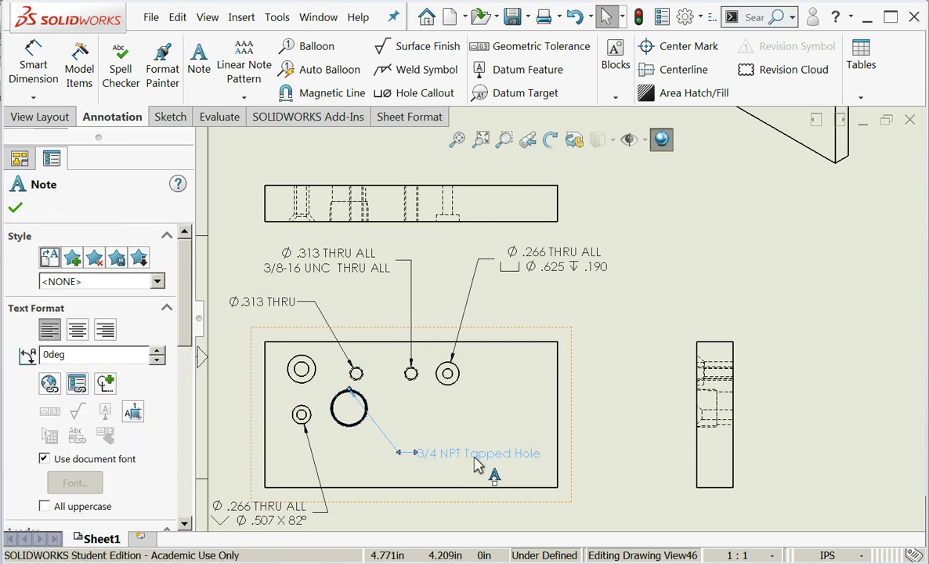
pyautogui.press('Escape')
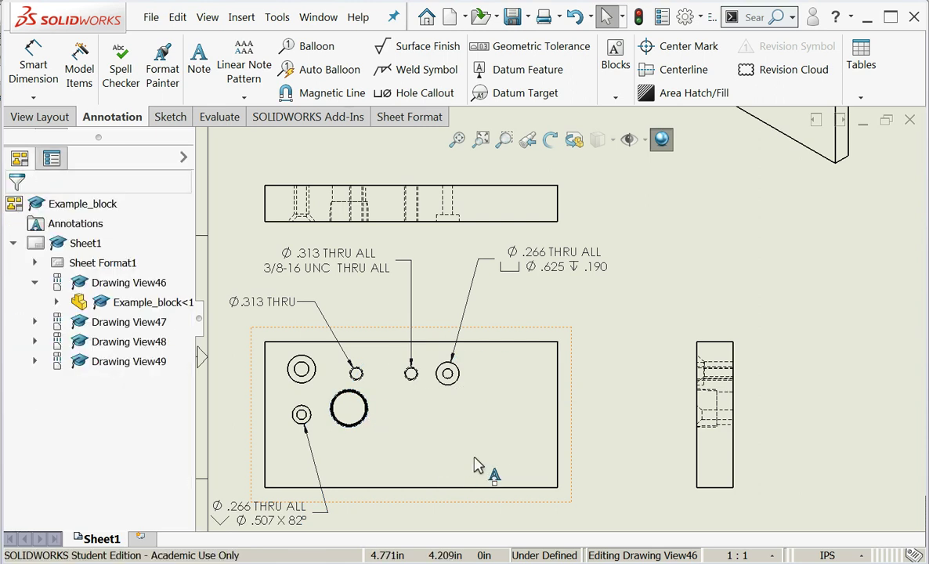
pyautogui.scroll(-8, 373, 429)
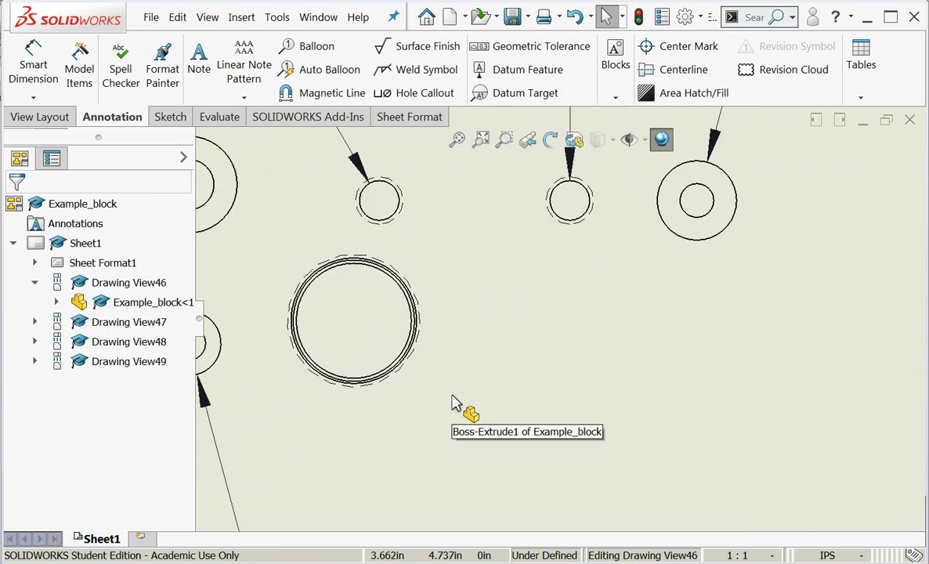
# Step: Add a hole callout Ø .906 THRU ALL, 3/4 NPT to the large NPT hole
pyautogui.click(241, 17)
pyautogui.moveTo(305, 102)
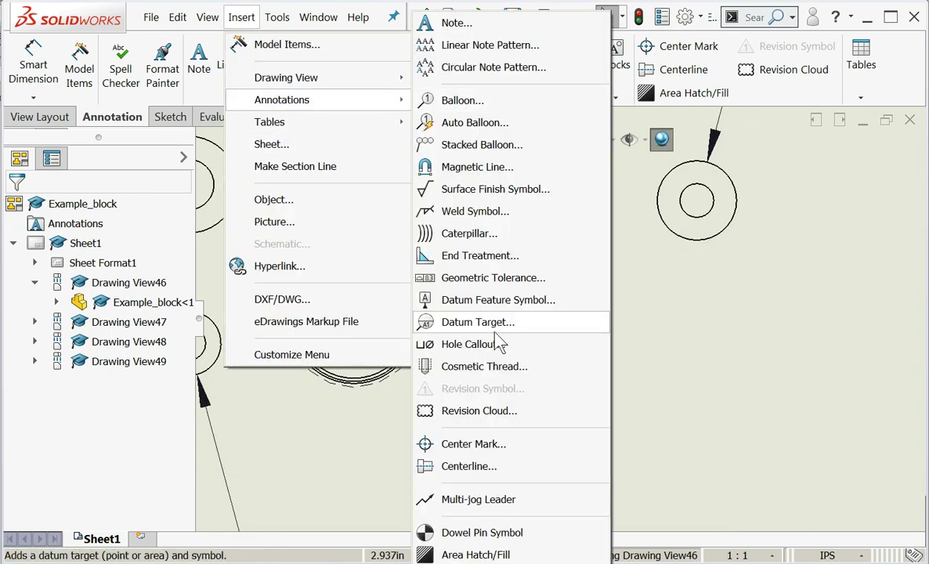
pyautogui.click(473, 345)
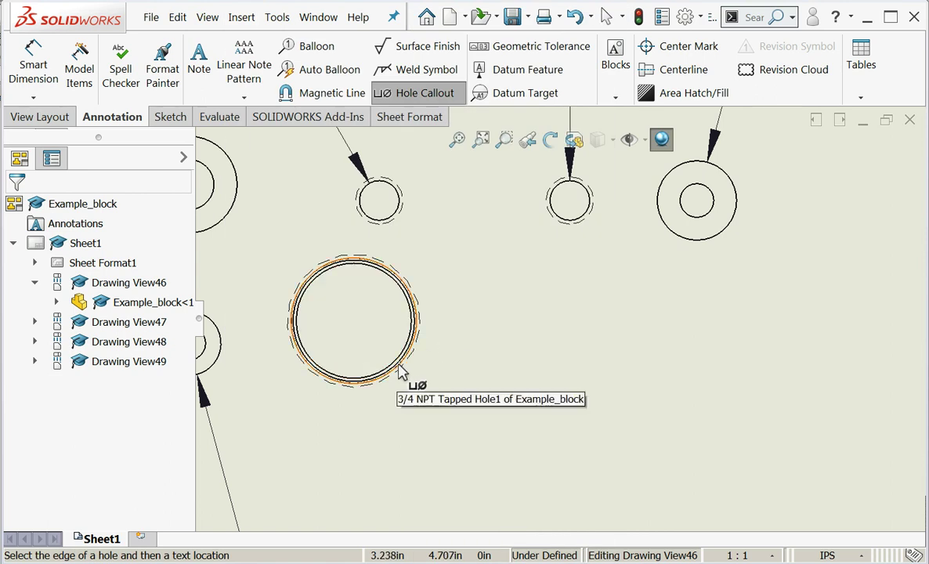
pyautogui.click(400, 372)
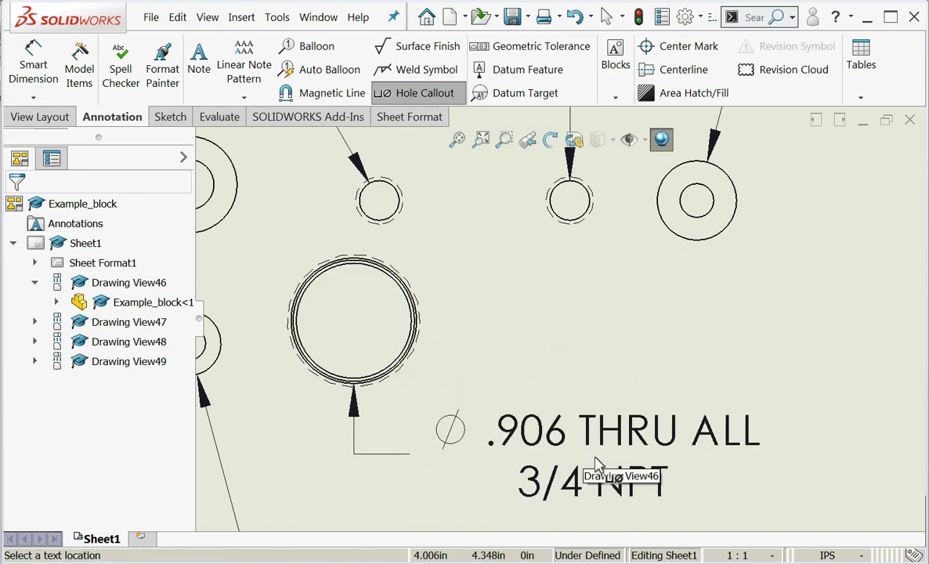
pyautogui.scroll(2, 609, 470)
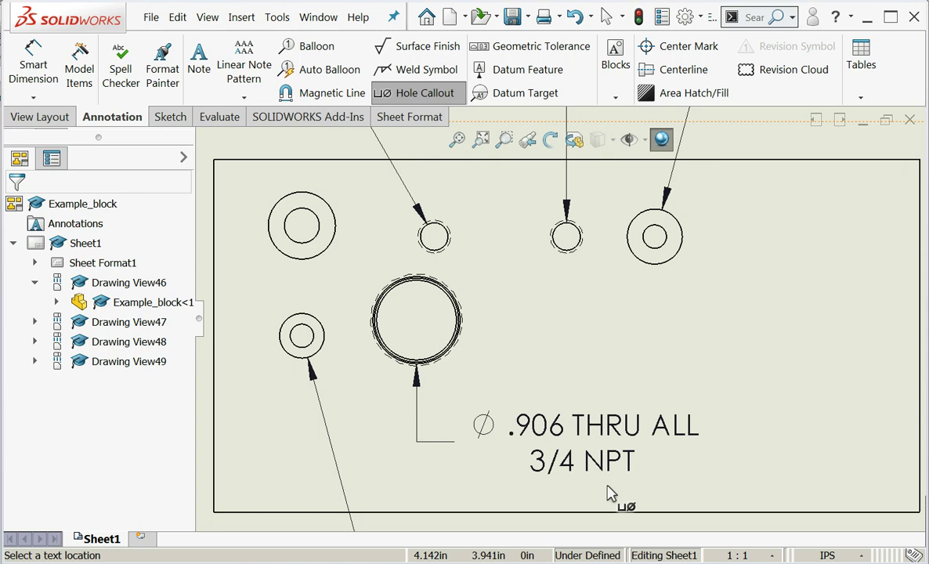
pyautogui.click(624, 489)
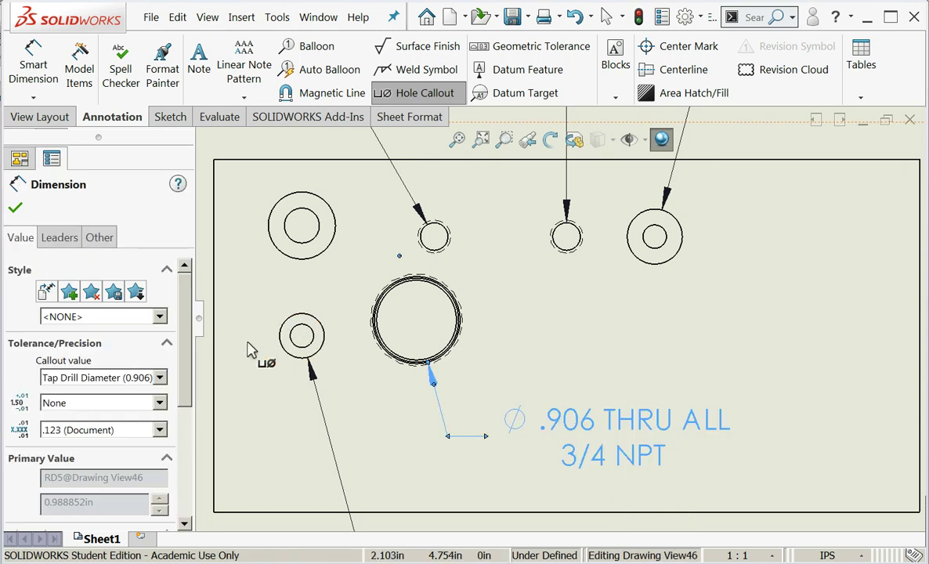
pyautogui.click(15, 208)
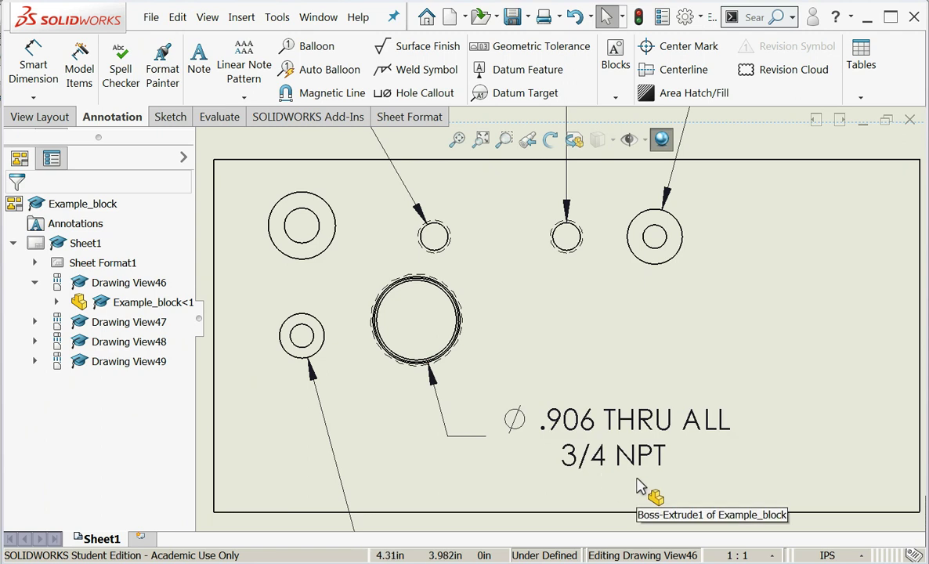
# Step: Reposition the NPT callout below the view outline
pyautogui.moveTo(574, 458); pyautogui.dragTo(611, 523)
pyautogui.press('z')
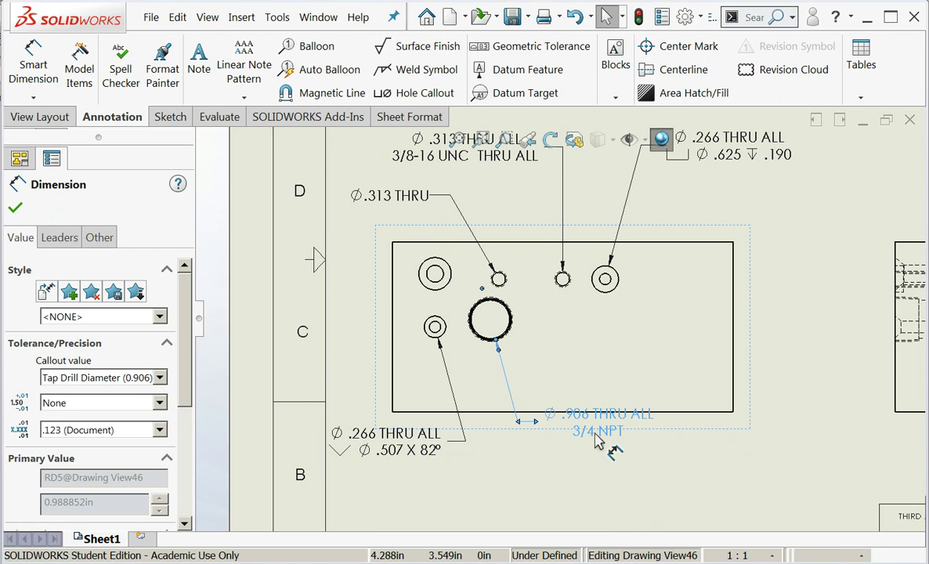
pyautogui.moveTo(603, 441); pyautogui.dragTo(589, 492)
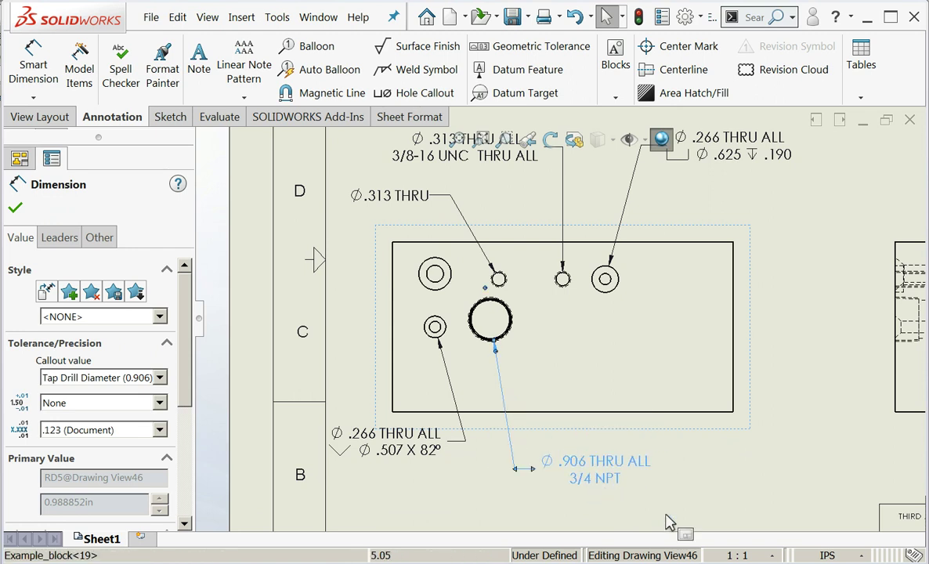
pyautogui.click(561, 489)
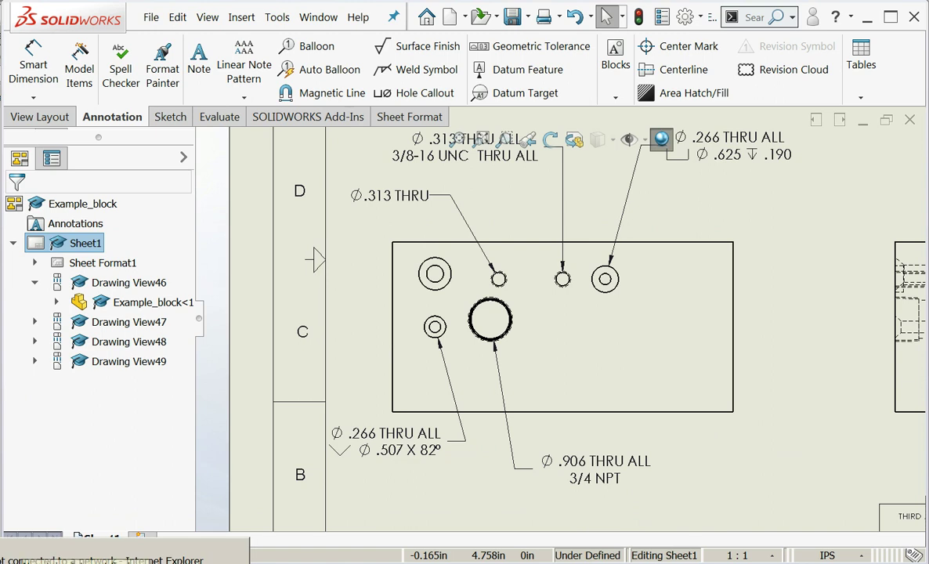
# Step: Return to the block part and start a new Counterbored Slot hole
pyautogui.moveTo(129, 559)
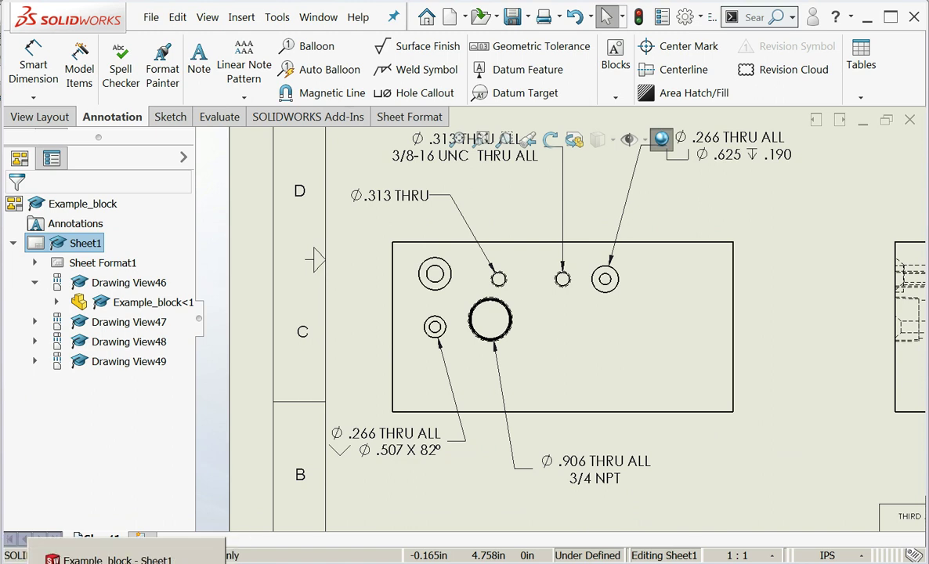
pyautogui.click(135, 559)
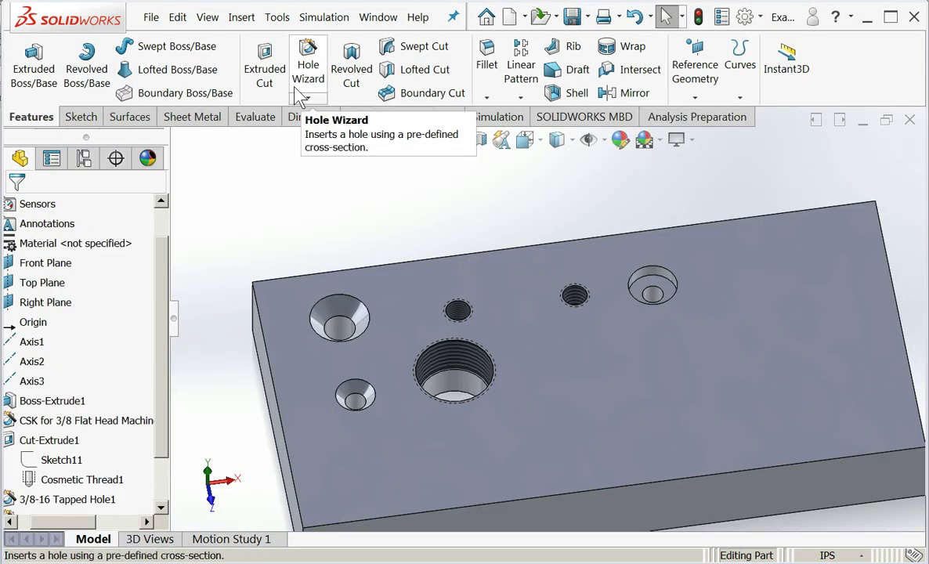
pyautogui.click(313, 71)
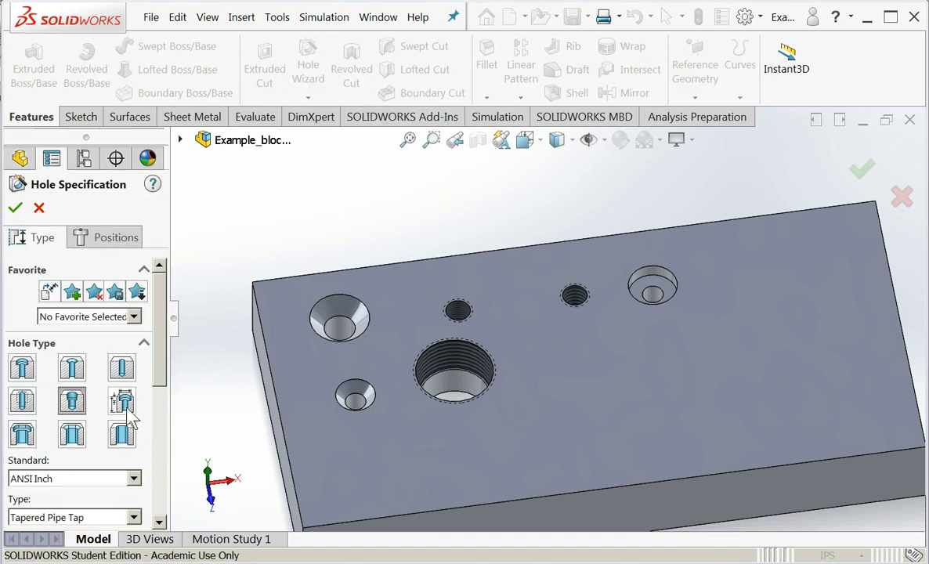
pyautogui.click(23, 435)
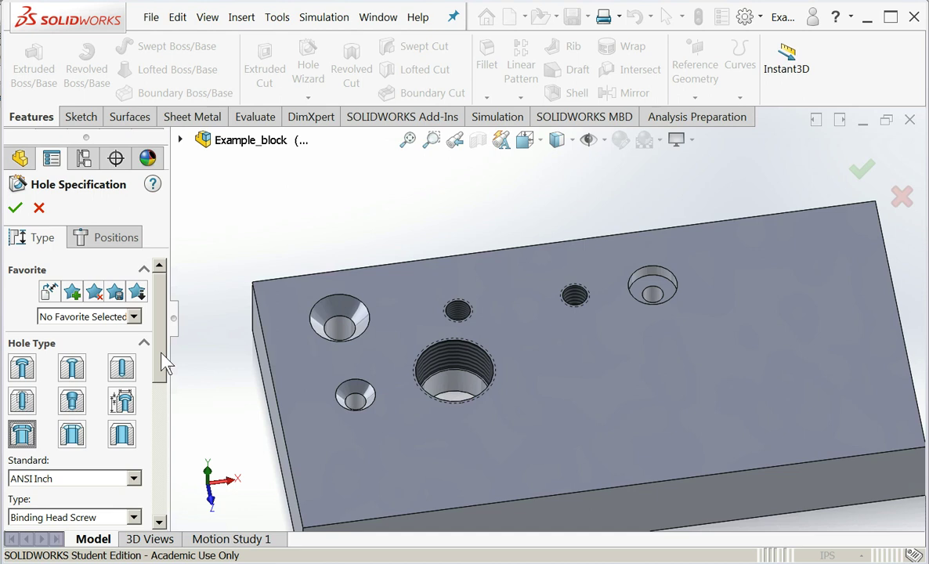
pyautogui.moveTo(164, 361); pyautogui.dragTo(171, 429)
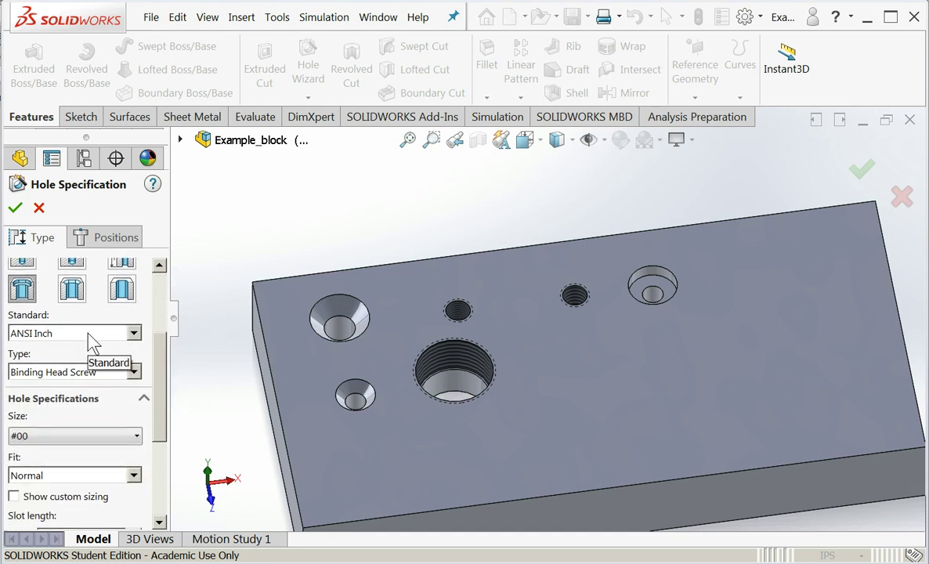
# Step: Set the counterbored slot for a 1/4 Socket Head Cap Screw, Through All
pyautogui.click(98, 372)
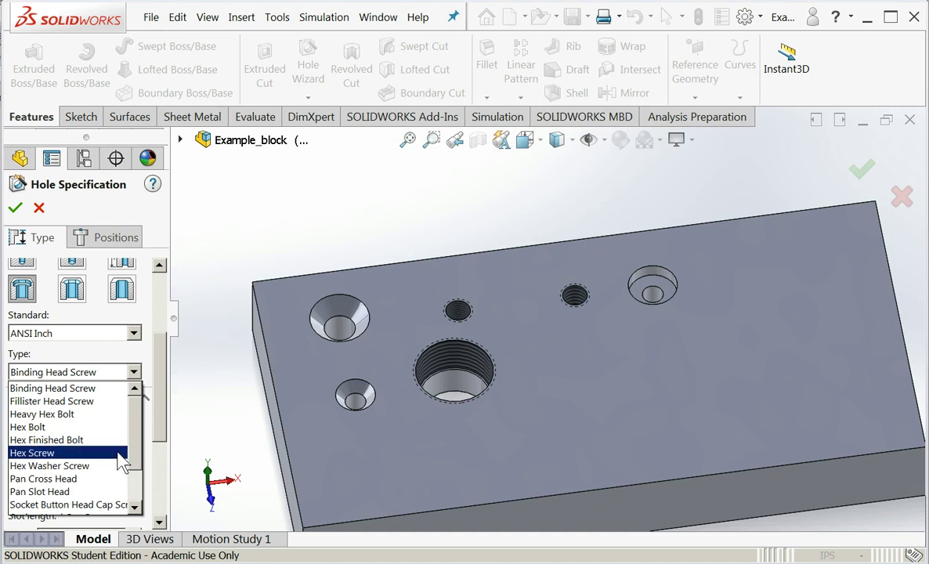
pyautogui.scroll(-1, 139, 467)
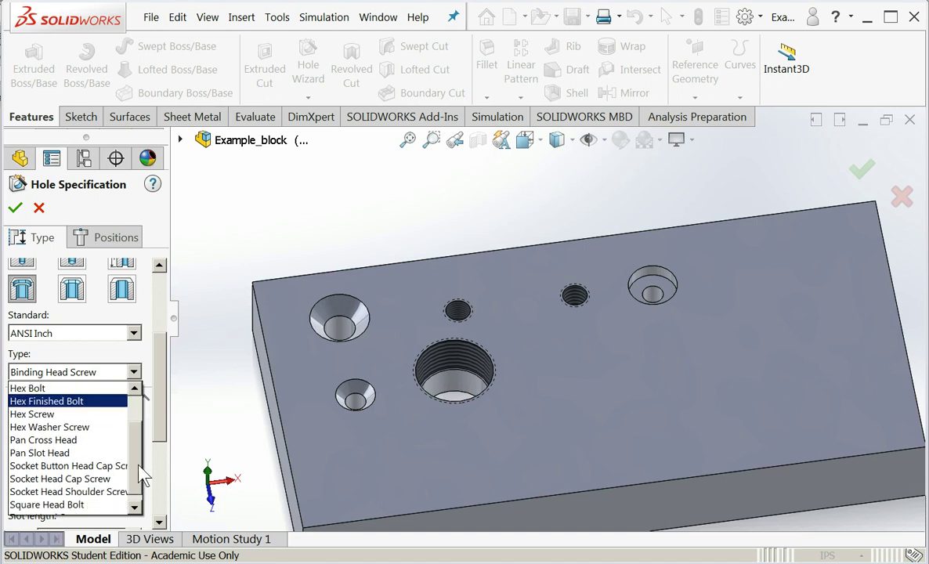
pyautogui.click(98, 480)
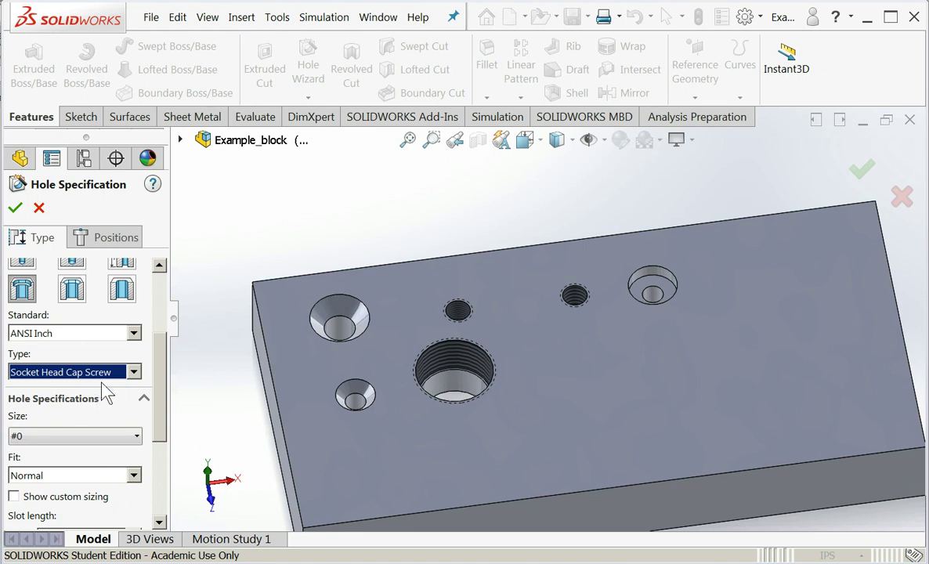
pyautogui.scroll(-3, 157, 384)
pyautogui.scroll(1, 157, 368)
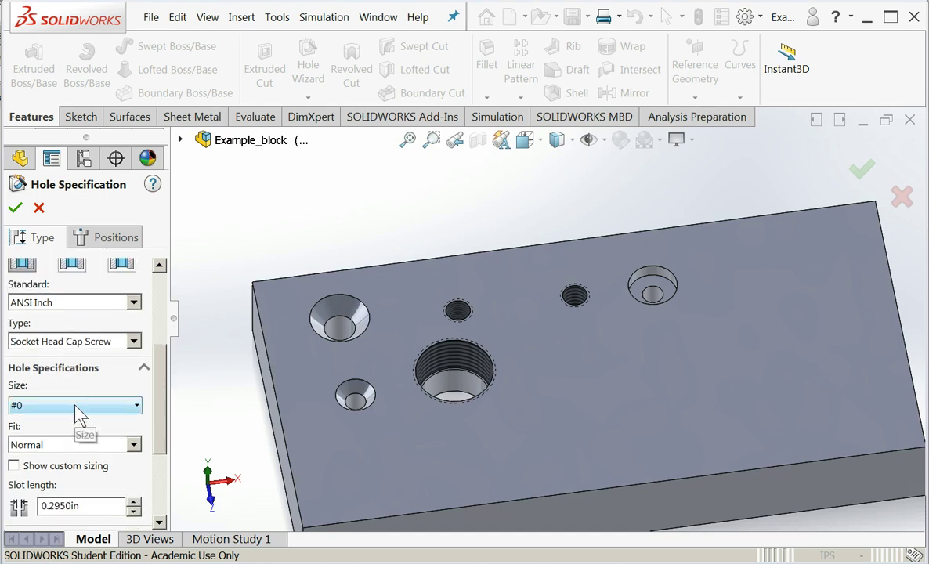
pyautogui.click(76, 406)
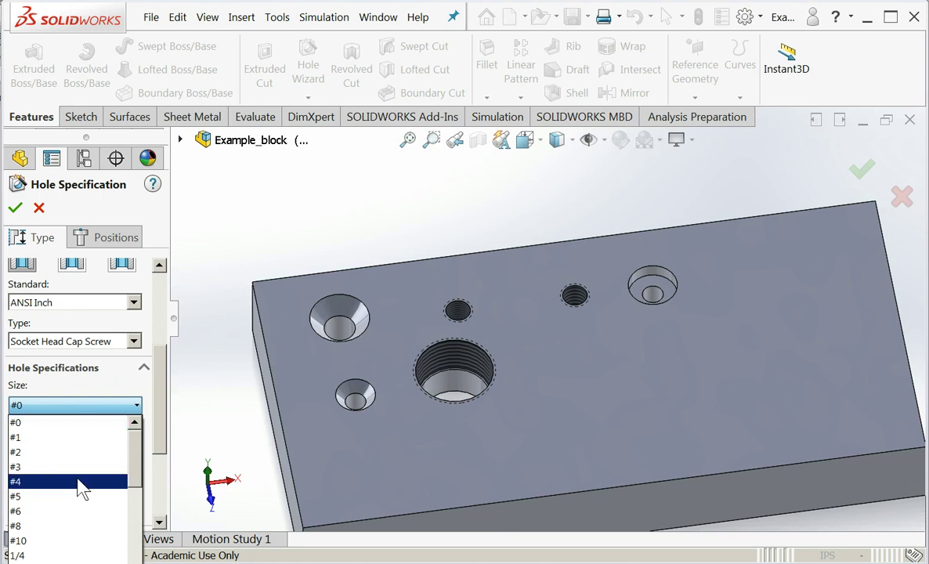
pyautogui.click(76, 555)
pyautogui.moveTo(162, 438); pyautogui.dragTo(172, 506)
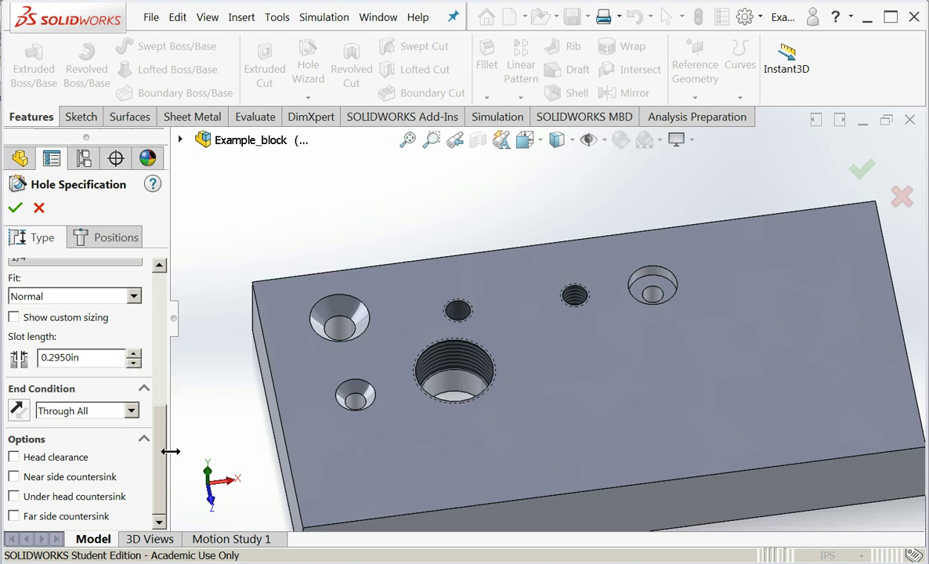
pyautogui.click(107, 235)
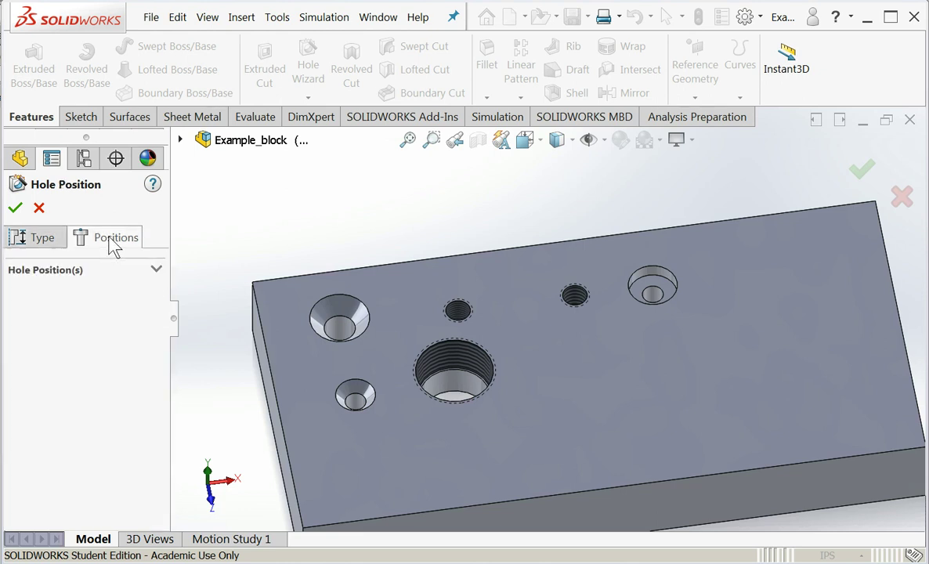
# Step: Place the slot on the block's top face and change its length from 0.295 to 0.5
pyautogui.click(570, 378)
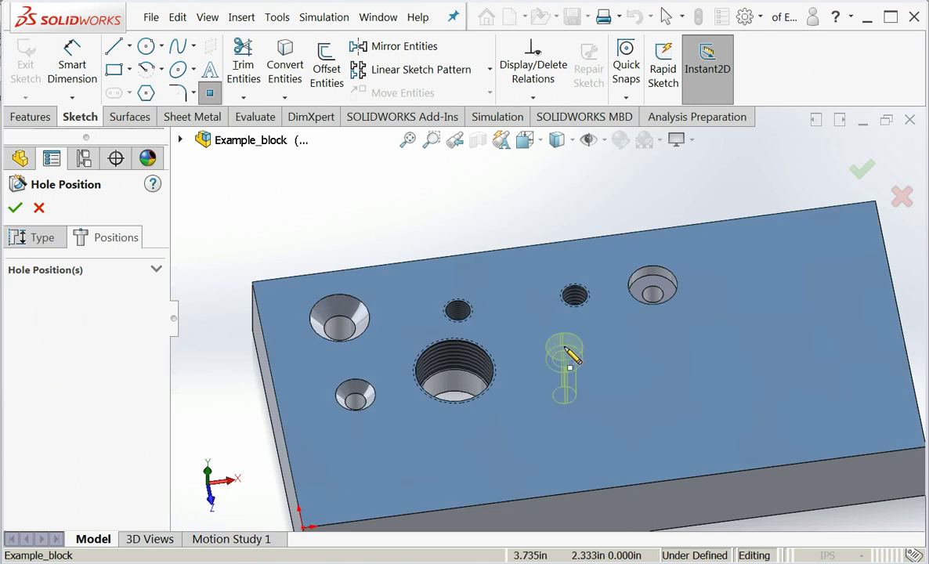
pyautogui.click(564, 357)
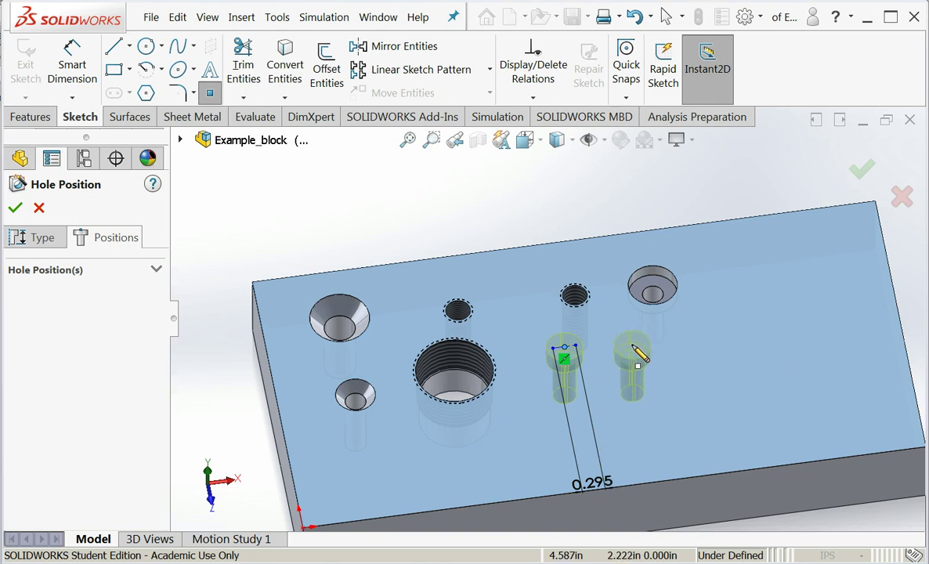
pyautogui.doubleClick(604, 486)
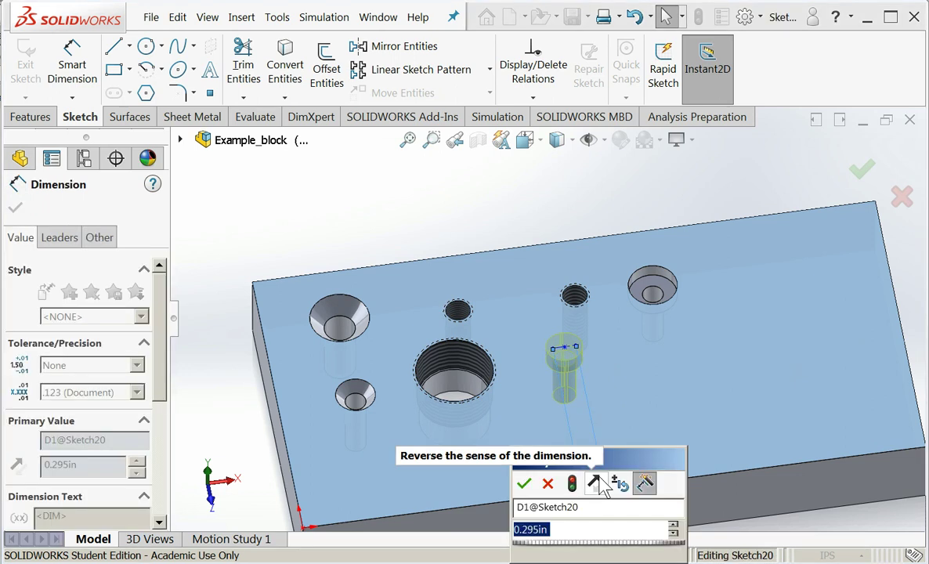
pyautogui.write('0.5')
pyautogui.press('Return')
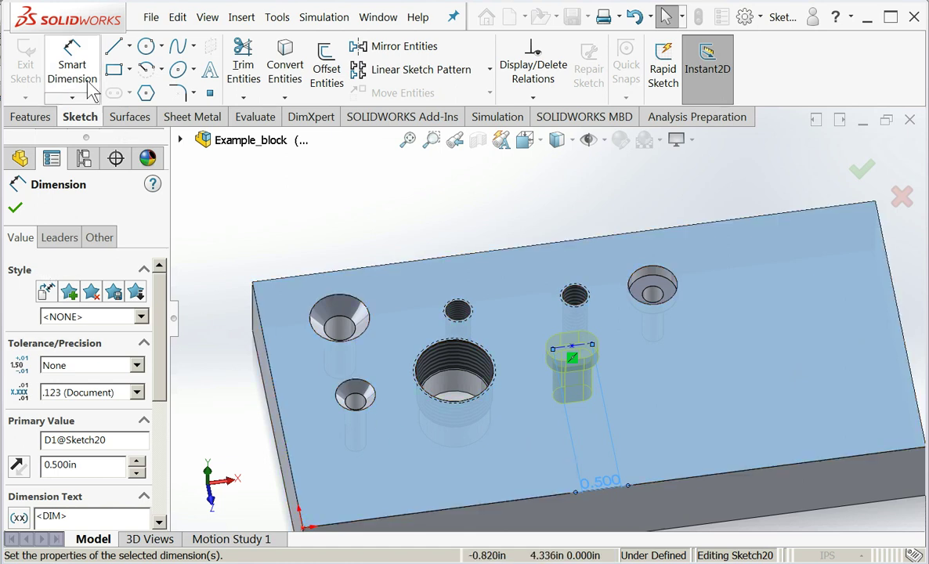
# Step: Dimension the slot 1.667 from the far edge and 4.000 from the left edge
pyautogui.click(70, 62)
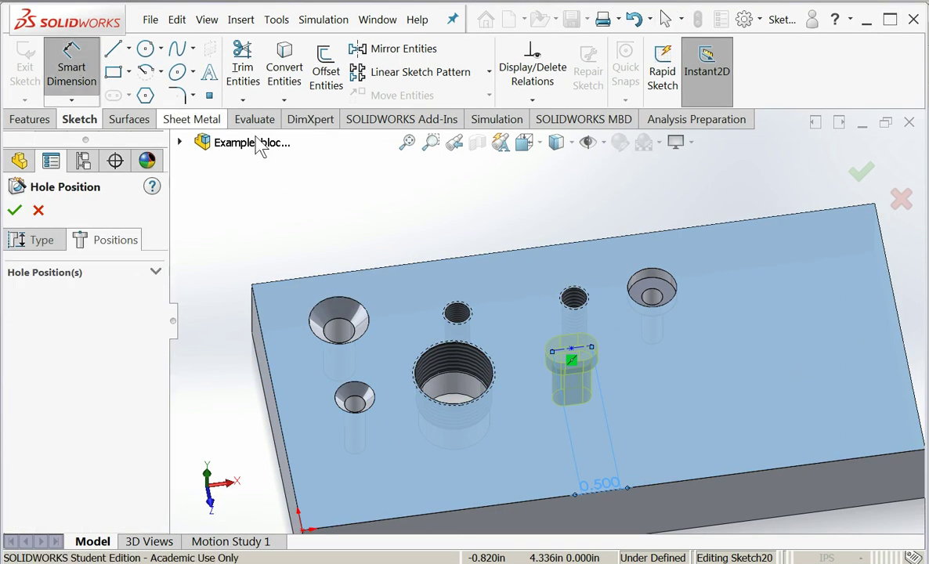
pyautogui.click(548, 333)
pyautogui.click(547, 256)
pyautogui.click(519, 286)
pyautogui.click(461, 295)
pyautogui.click(276, 396)
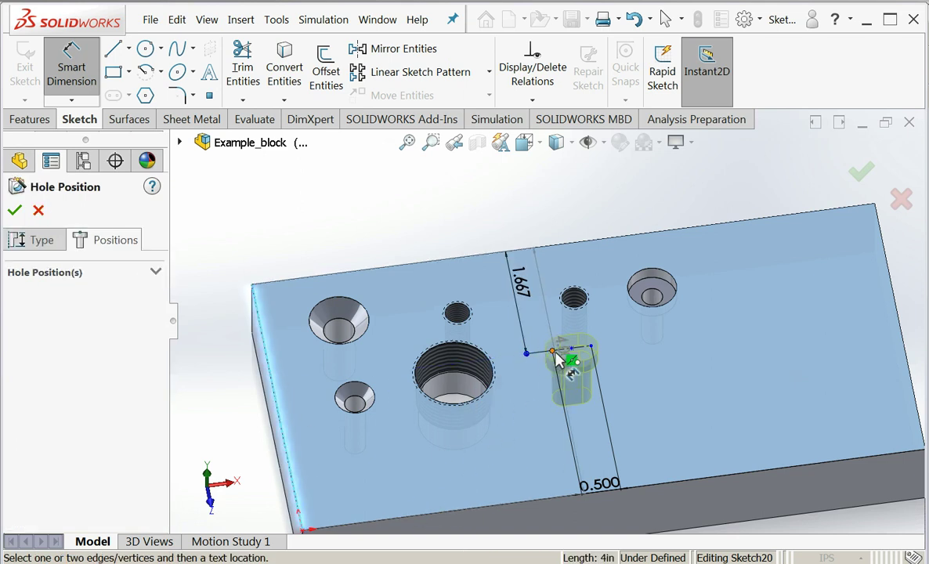
pyautogui.click(550, 354)
pyautogui.click(373, 464)
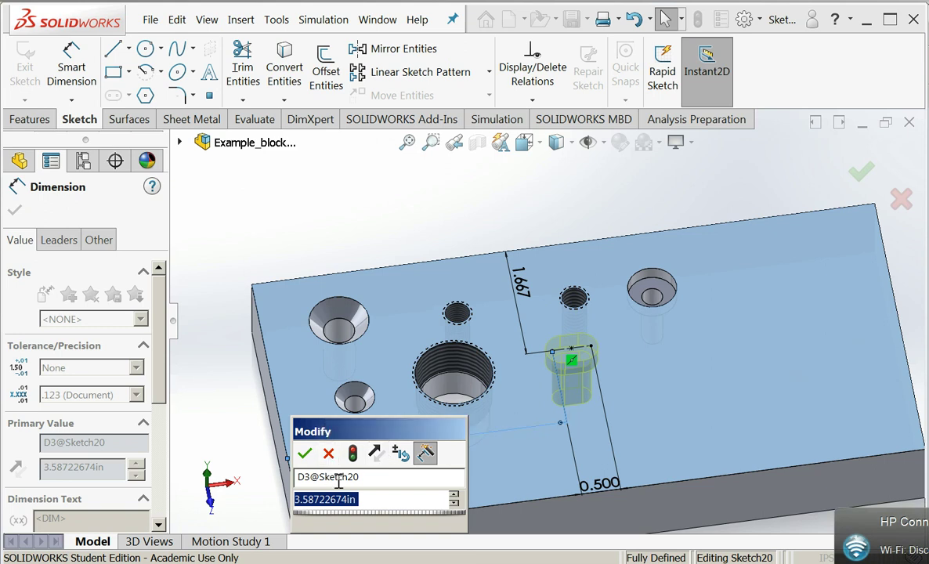
pyautogui.write('4')
pyautogui.press('Return')
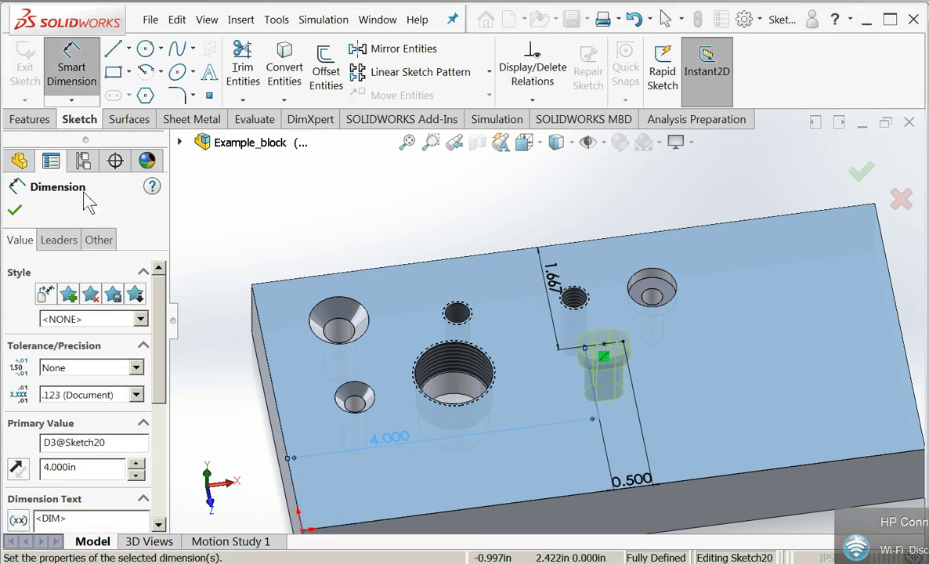
# Step: Create the CBORE SLOT for 1/4 Socket Head Cap Screw feature and inspect the slot
pyautogui.click(14, 210)
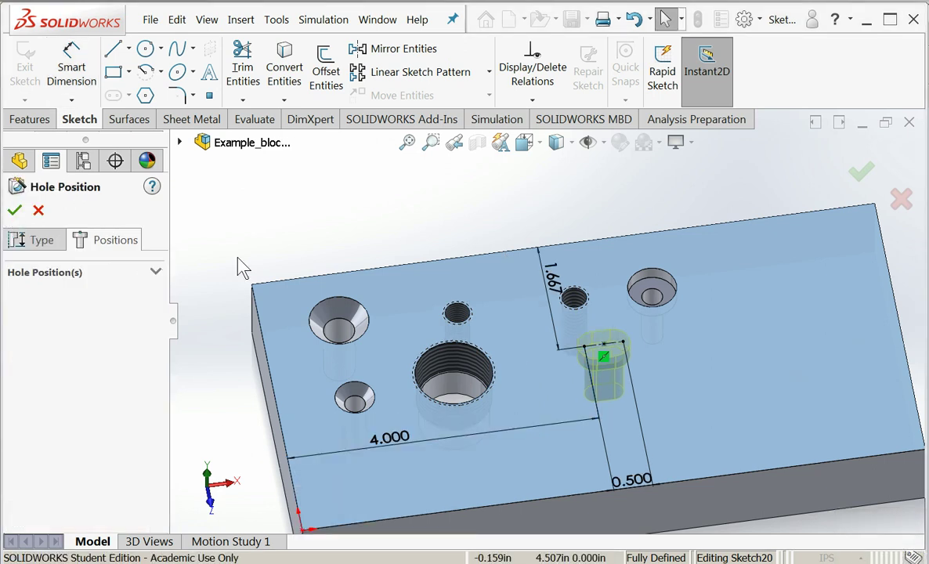
pyautogui.click(14, 210)
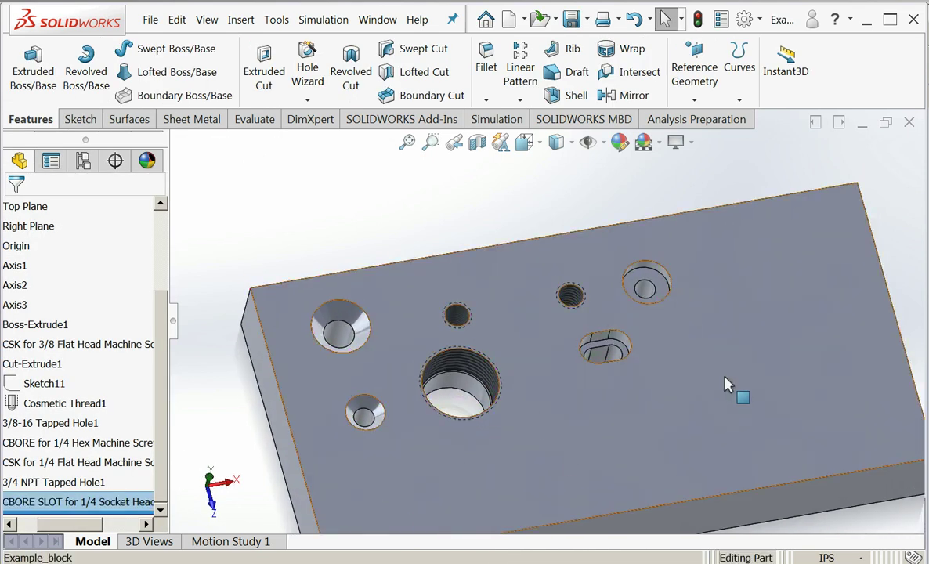
pyautogui.moveTo(705, 346); pyautogui.dragTo(690, 369, button='middle')
pyautogui.scroll(-5, 678, 369)
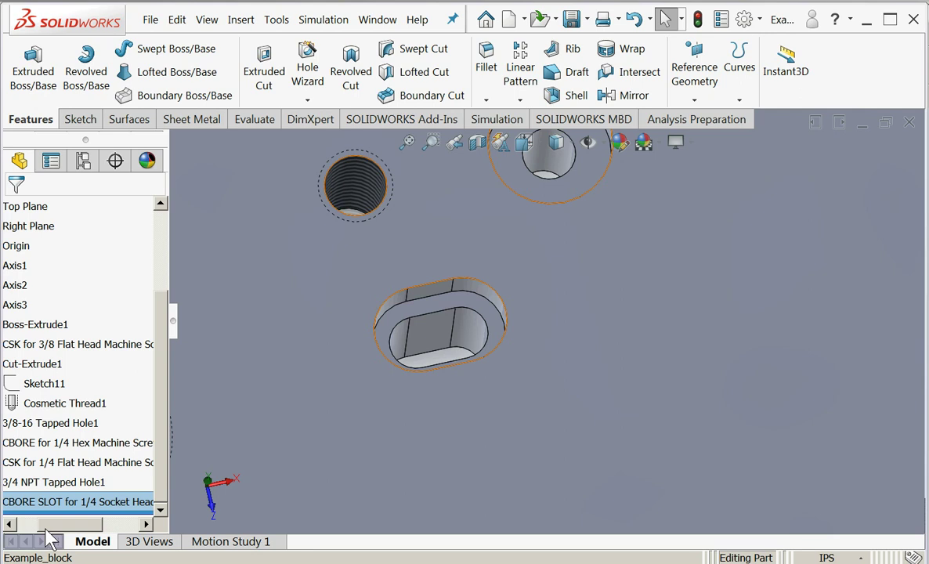
pyautogui.scroll(6, 464, 419)
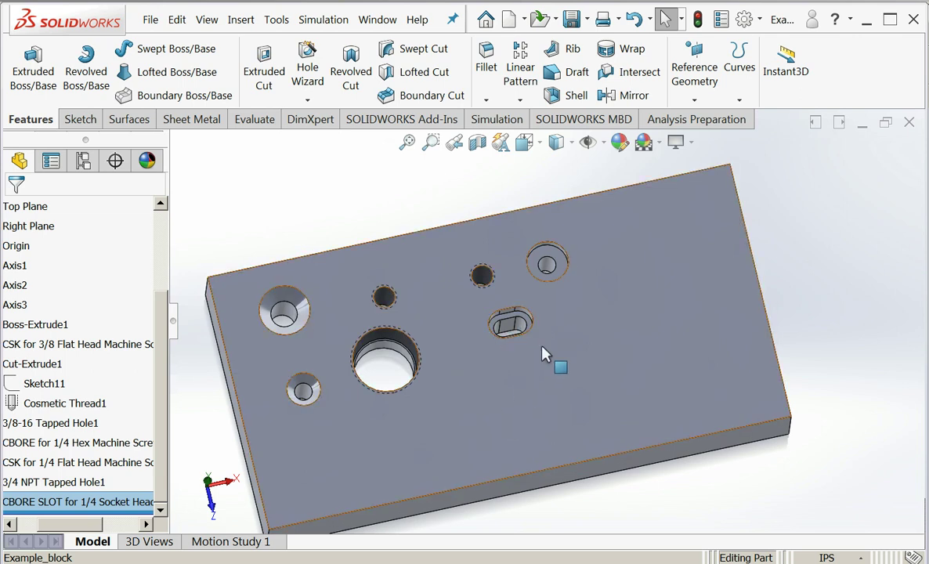
pyautogui.moveTo(88, 533); pyautogui.dragTo(54, 533)
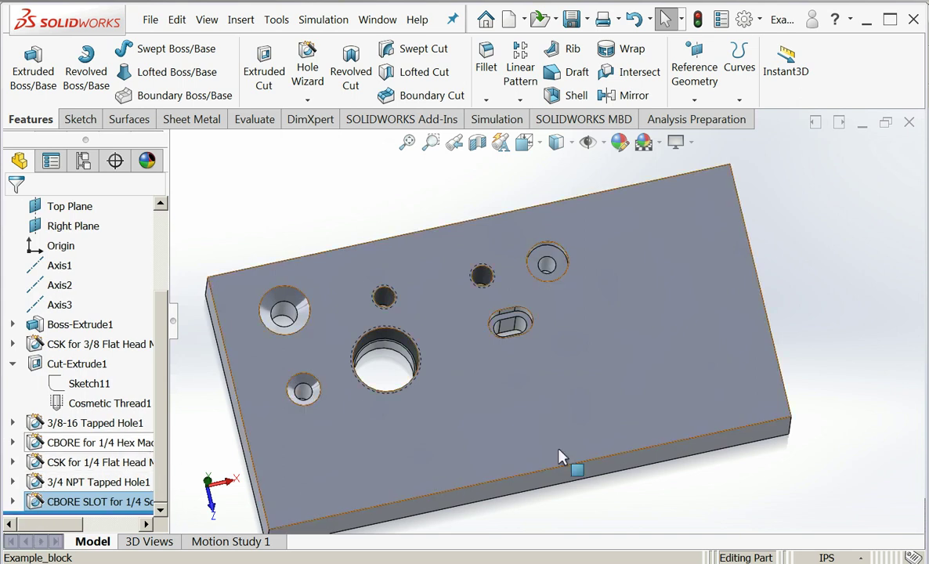
pyautogui.scroll(2, 566, 370)
pyautogui.scroll(-3, 570, 328)
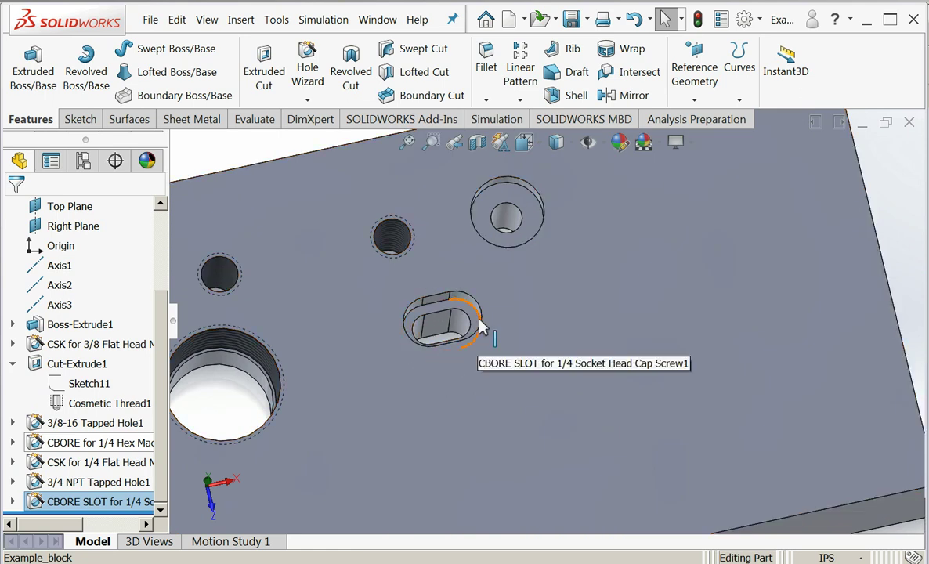
pyautogui.scroll(5, 480, 327)
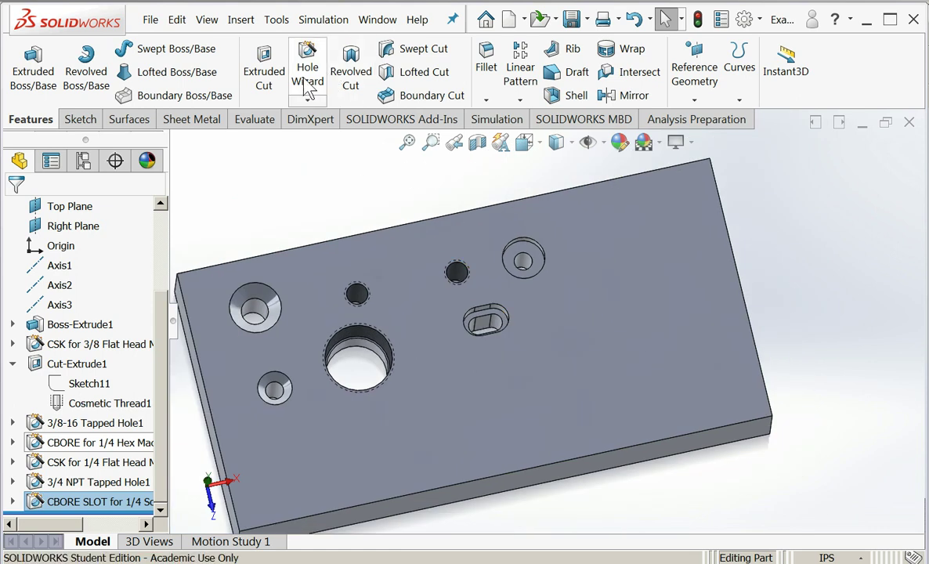
# Step: Start a new hole as a plain Slot with All Drill sizes as the type
pyautogui.click(308, 84)
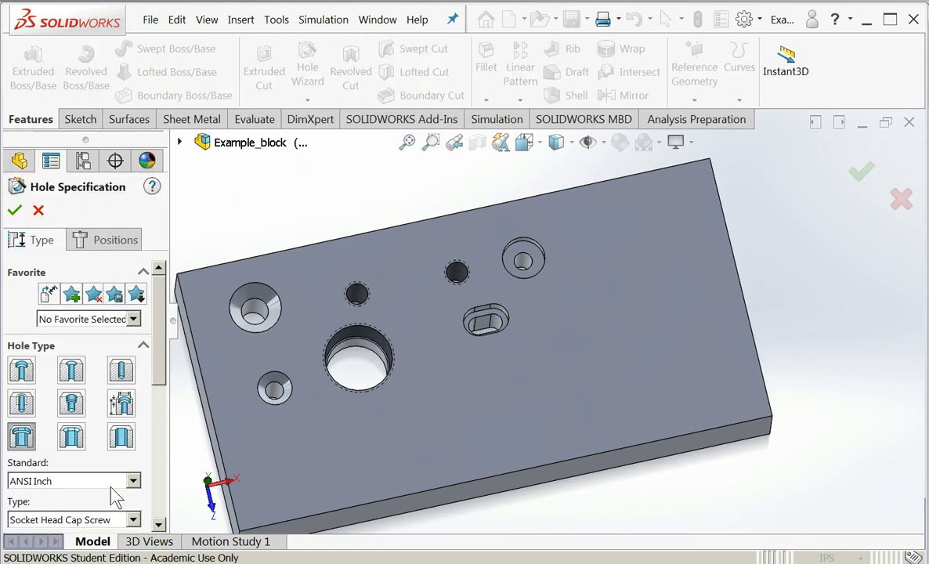
pyautogui.click(122, 439)
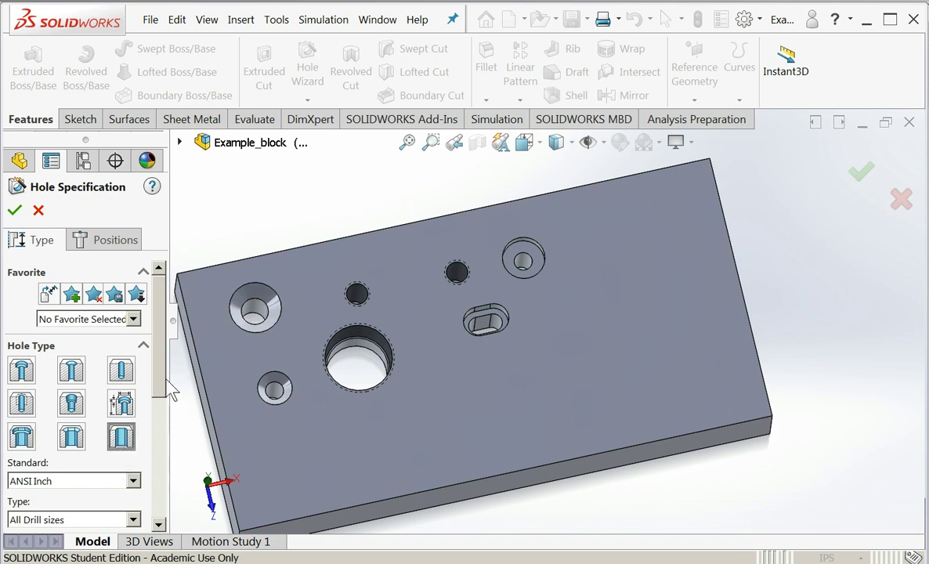
pyautogui.scroll(-5, 160, 396)
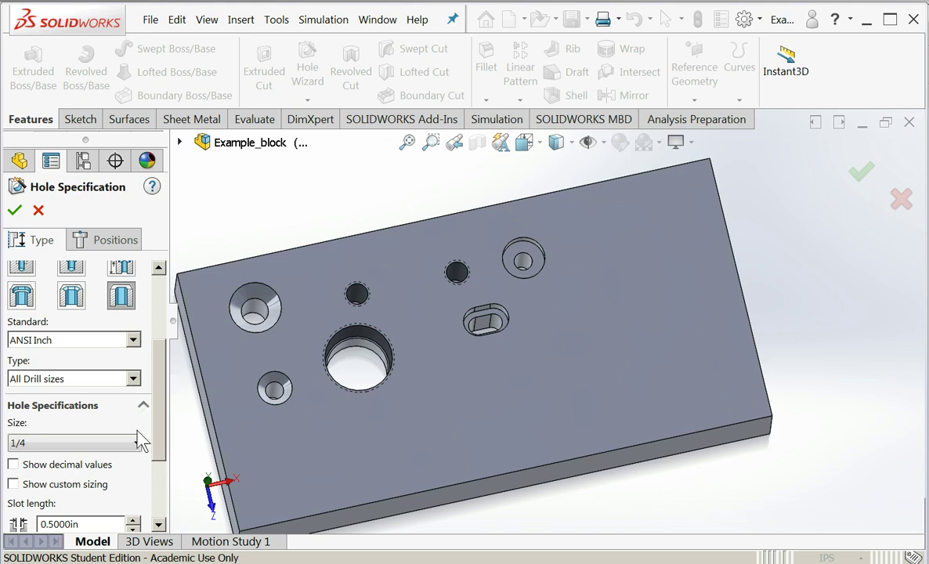
pyautogui.click(108, 379)
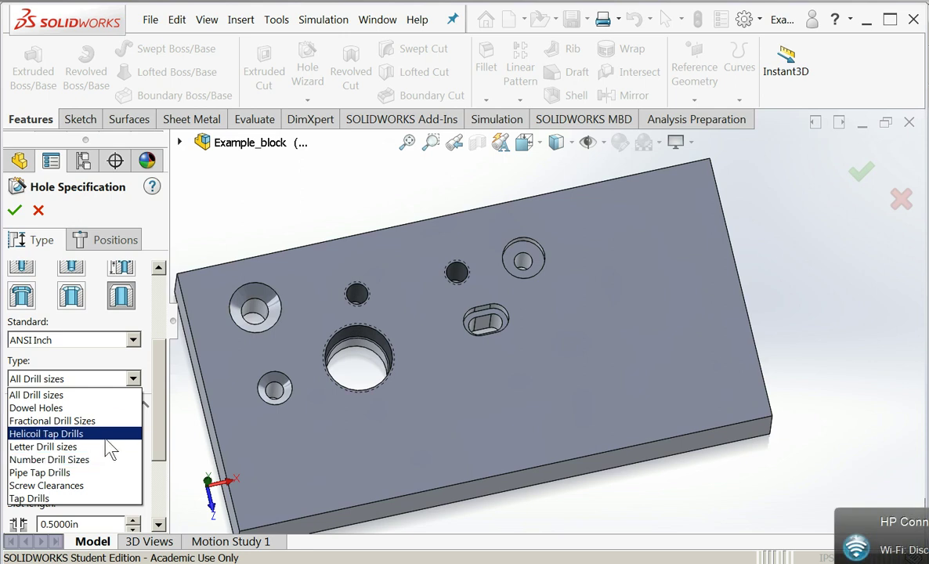
pyautogui.click(101, 370)
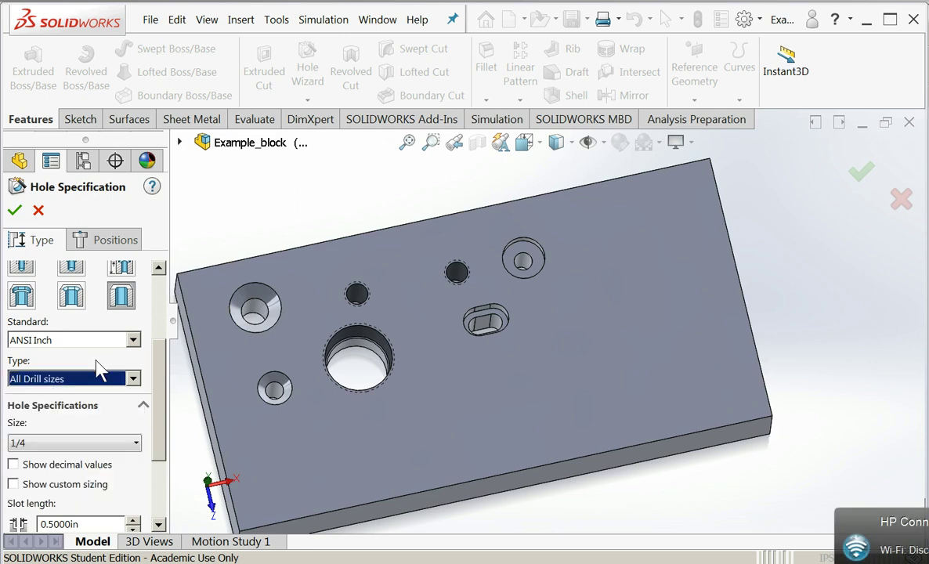
# Step: Set the slot to size 1/4, 0.5000 in long, cut Through All
pyautogui.click(110, 445)
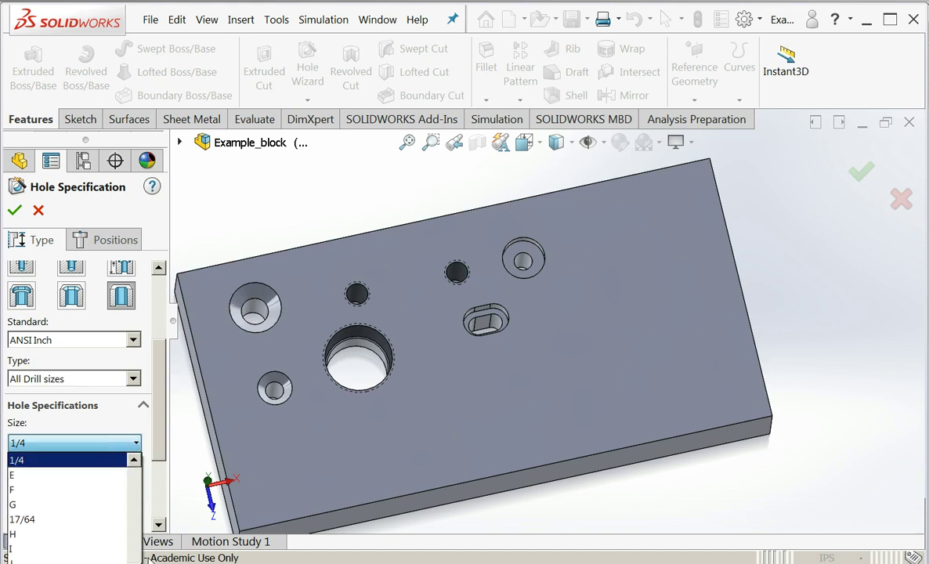
pyautogui.scroll(-7, 70, 509)
pyautogui.scroll(8, 70, 509)
pyautogui.scroll(3, 139, 558)
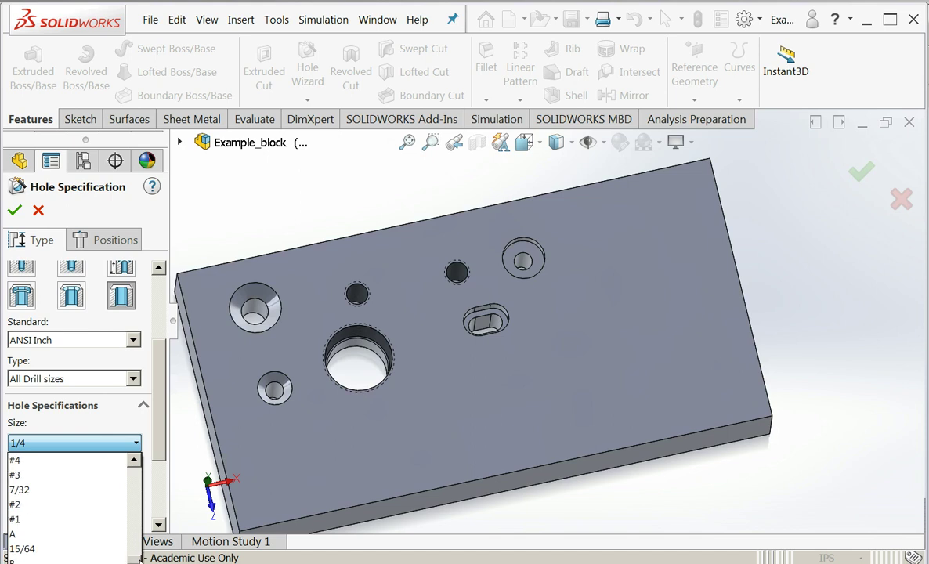
pyautogui.scroll(-2, 139, 559)
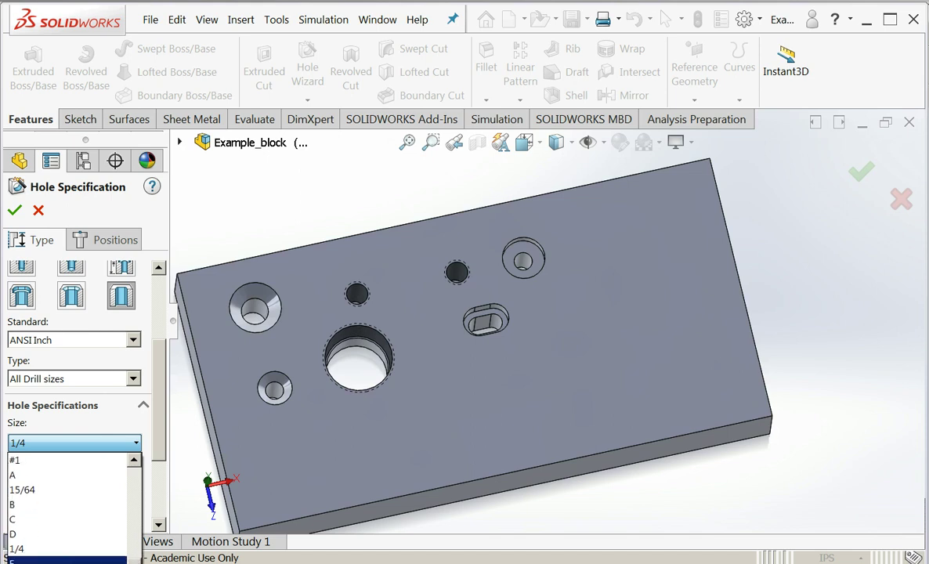
pyautogui.scroll(-2, 70, 509)
pyautogui.click(57, 511)
pyautogui.moveTo(161, 437); pyautogui.dragTo(160, 474)
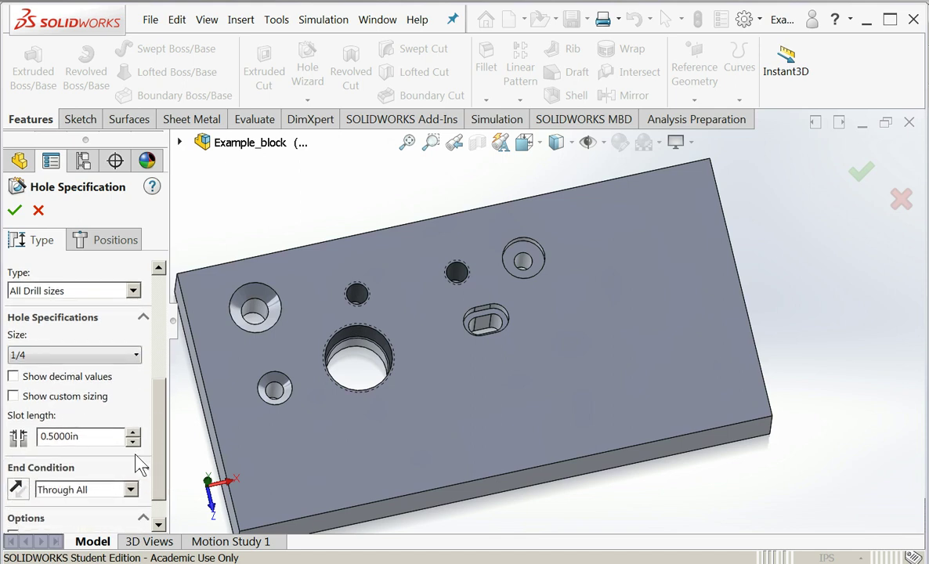
pyautogui.scroll(-1, 160, 436)
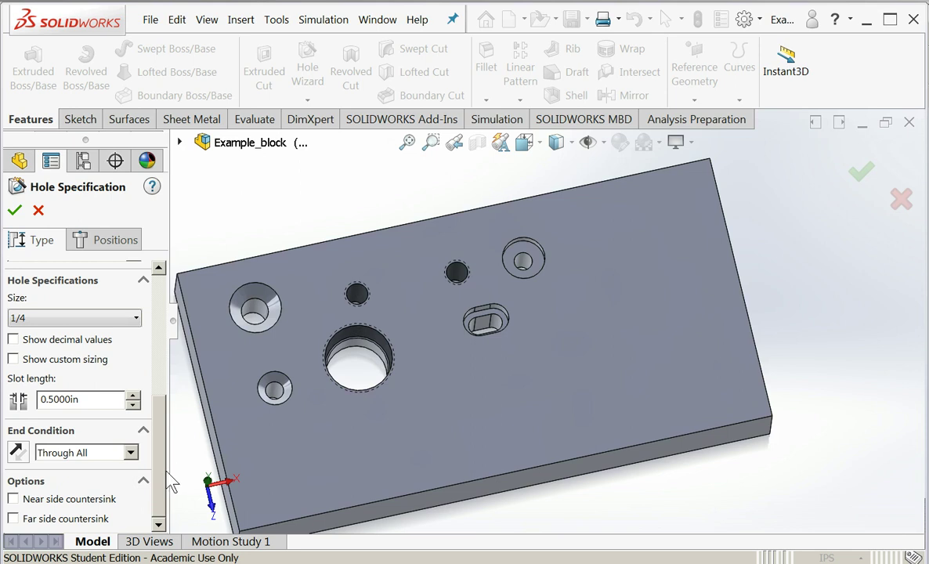
# Step: Place the slot on the block's top face and set its length to 1.000
pyautogui.click(116, 240)
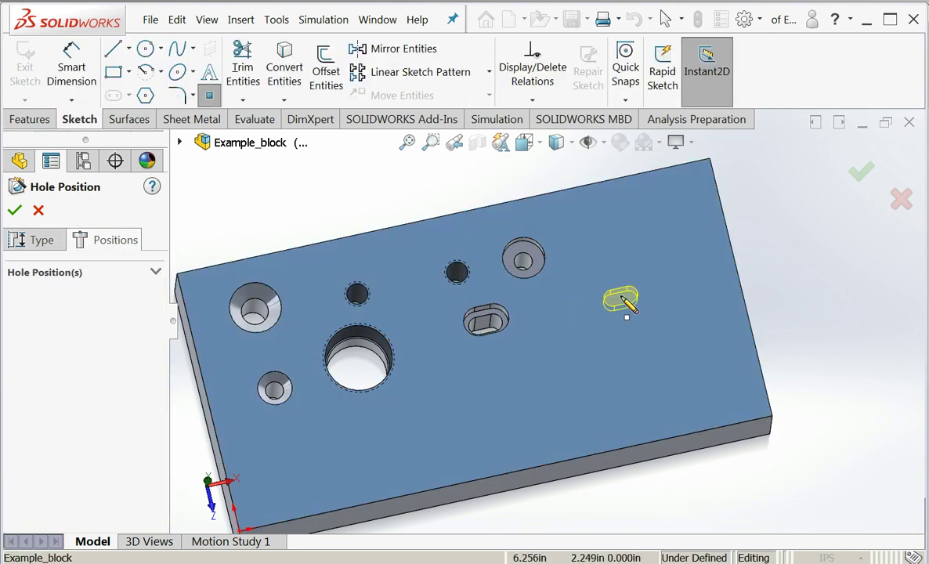
pyautogui.click(558, 313)
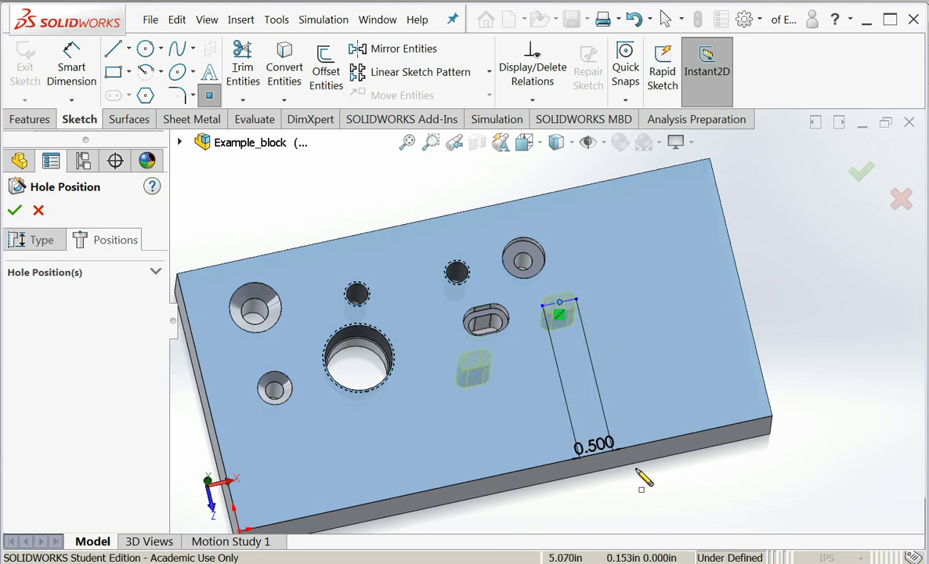
pyautogui.doubleClick(600, 445)
pyautogui.write('1')
pyautogui.press('Return')
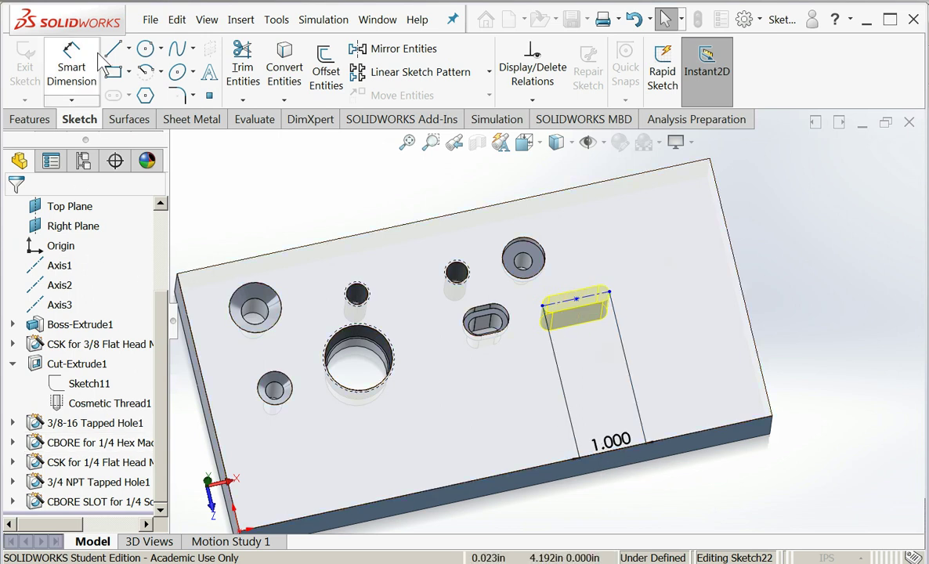
# Step: Dimension the slot 5.105 from the left edge and 1.500 from the top edge
pyautogui.click(84, 70)
pyautogui.click(218, 439)
pyautogui.click(542, 304)
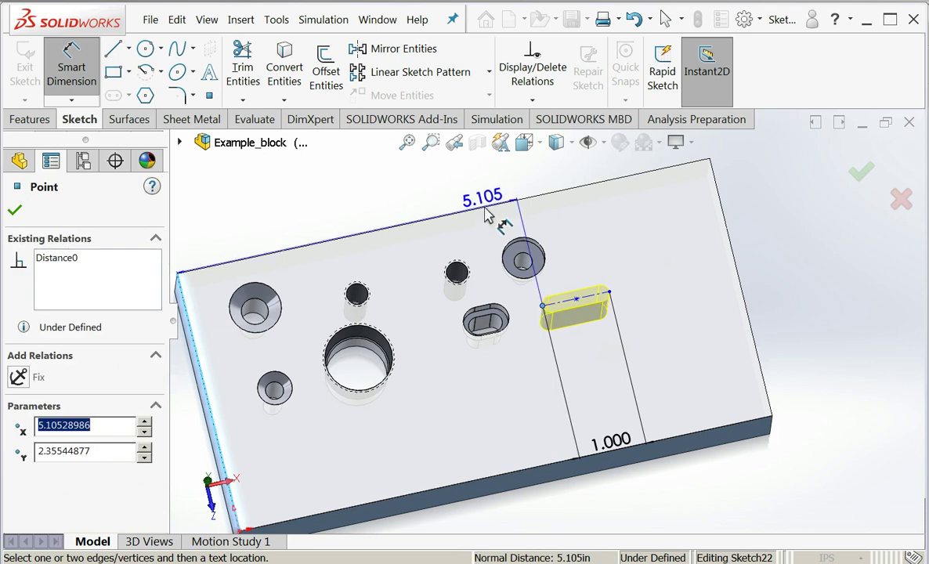
pyautogui.click(457, 385)
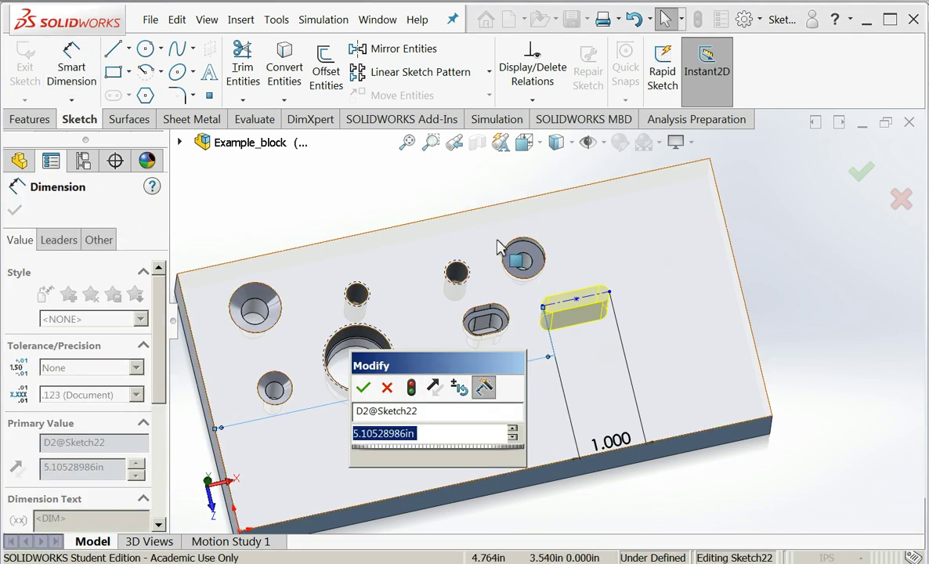
pyautogui.click(362, 387)
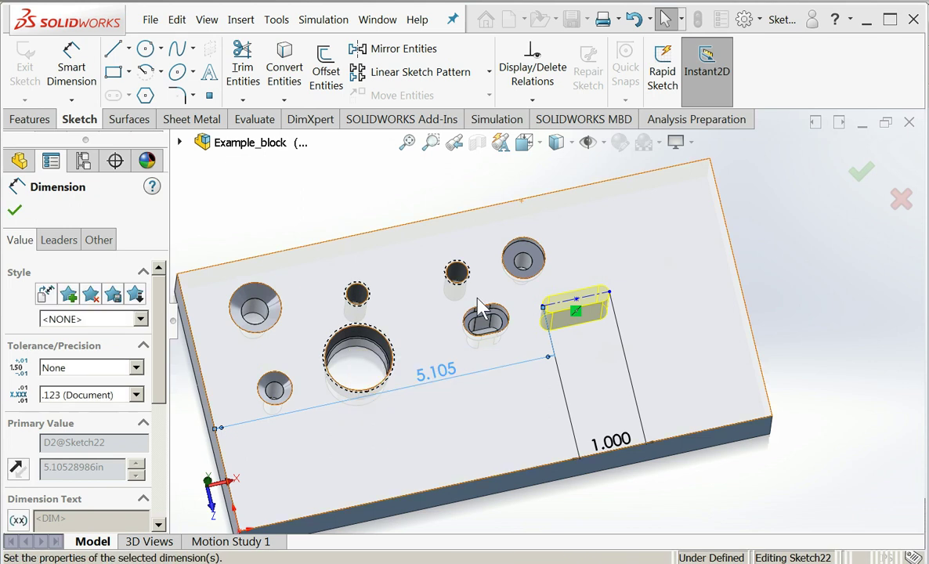
pyautogui.click(525, 206)
pyautogui.click(546, 313)
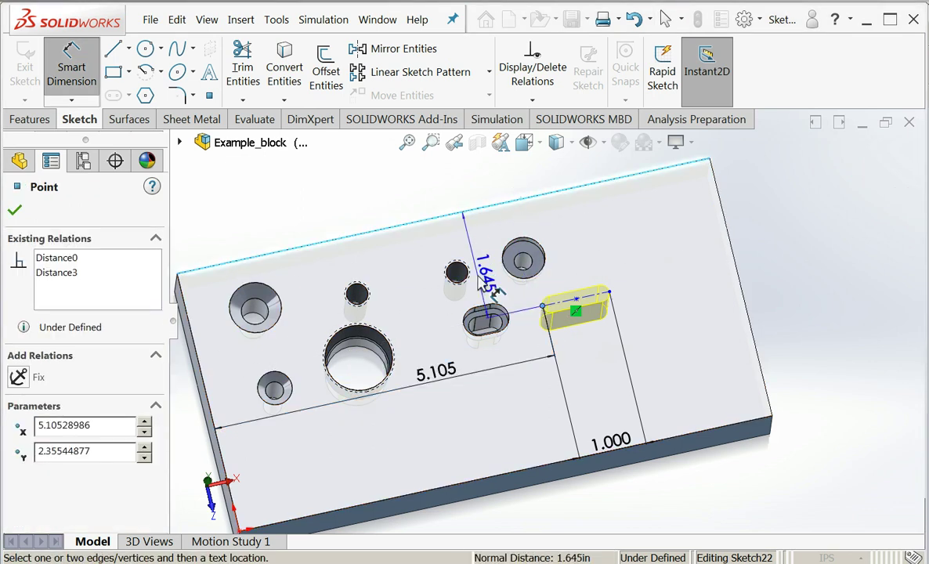
pyautogui.click(478, 258)
pyautogui.write('1.5')
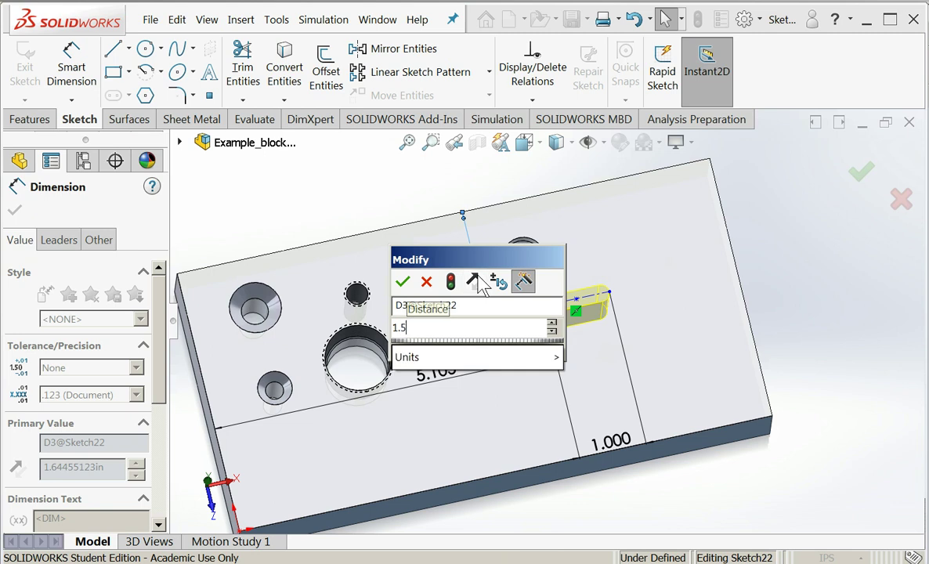
pyautogui.press('Return')
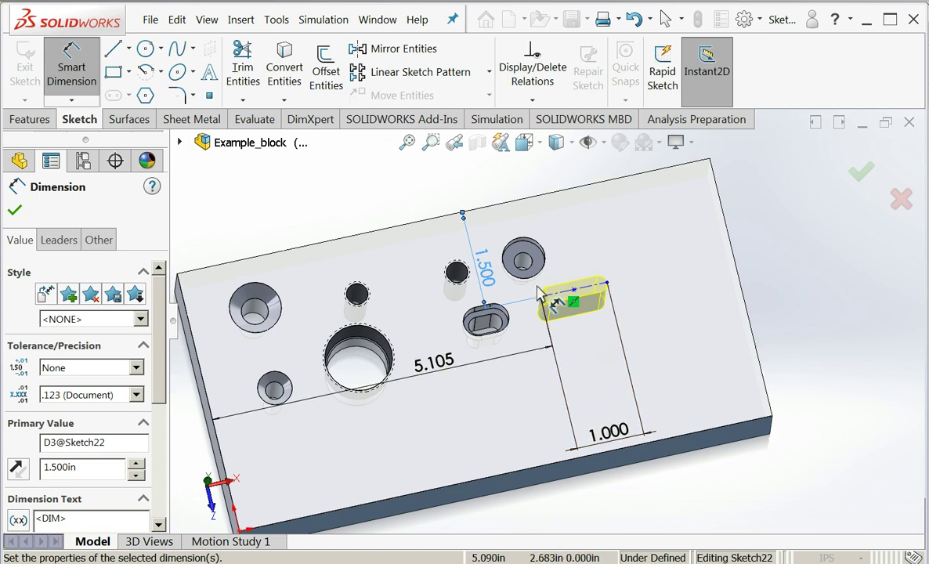
pyautogui.click(14, 210)
# Step: Add a Horizontal relation to the slot's centerline to fully define it
pyautogui.click(597, 288)
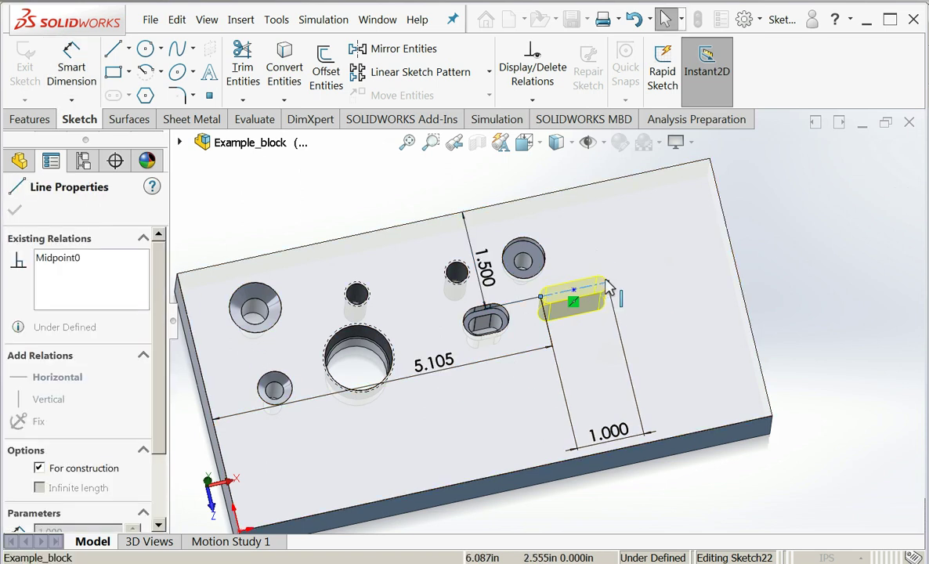
pyautogui.click(608, 303)
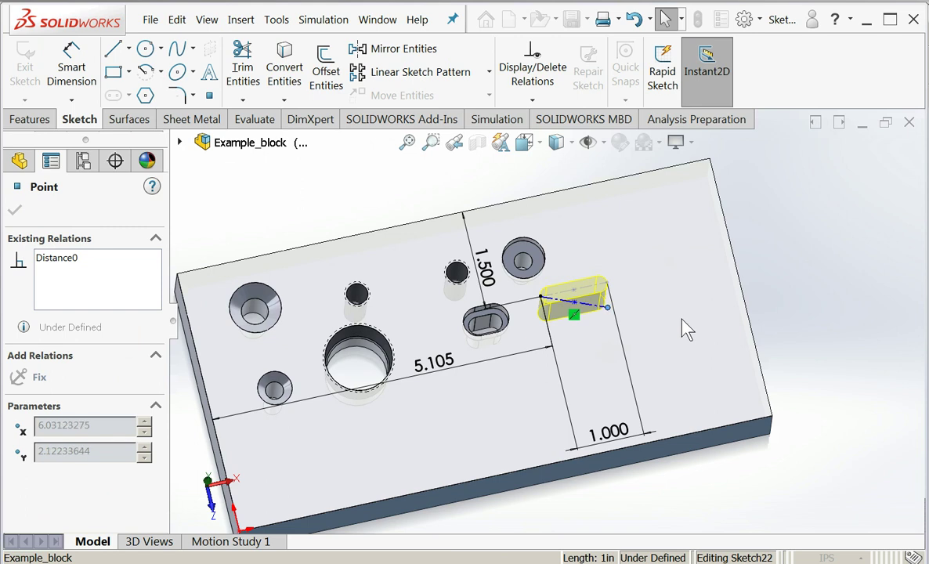
pyautogui.moveTo(687, 321); pyautogui.dragTo(681, 368)
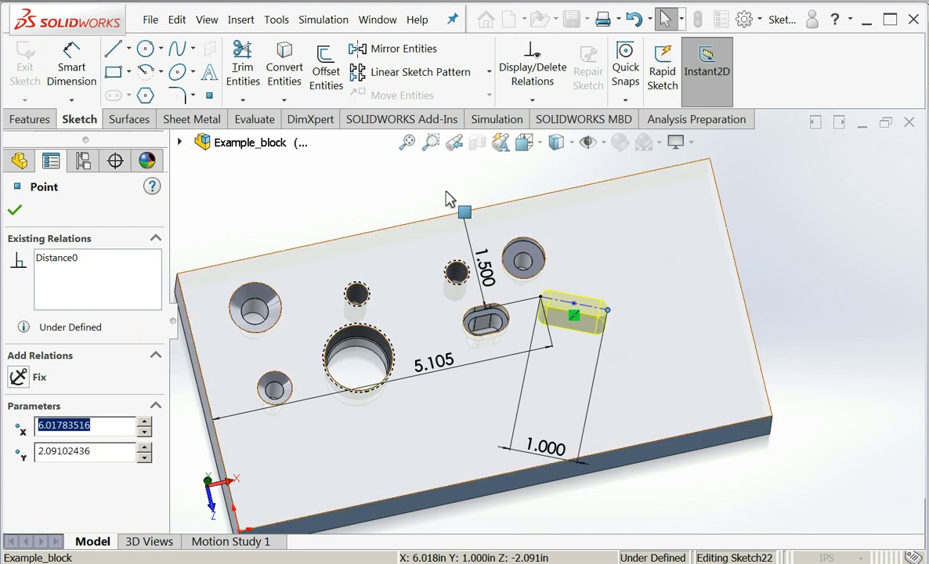
pyautogui.click(532, 100)
pyautogui.click(553, 138)
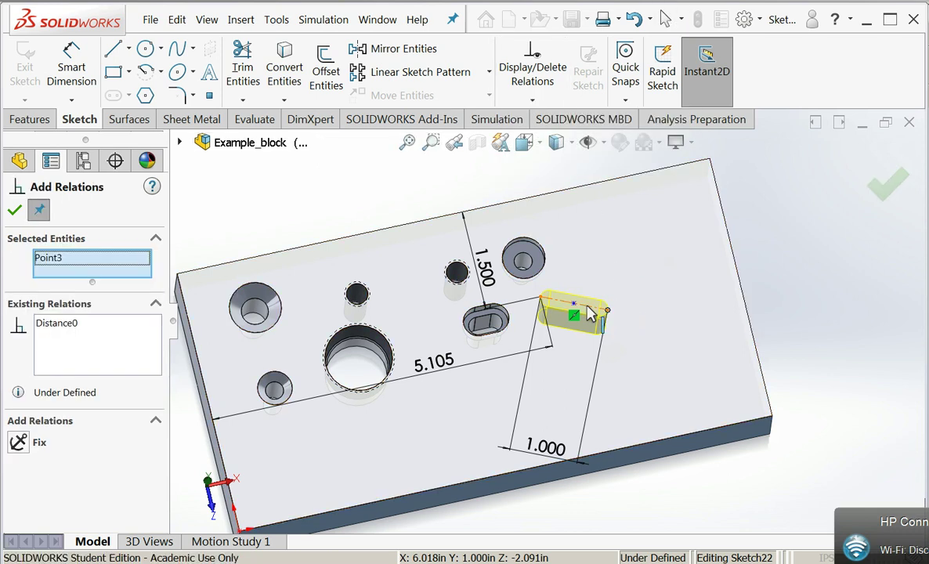
pyautogui.click(587, 307)
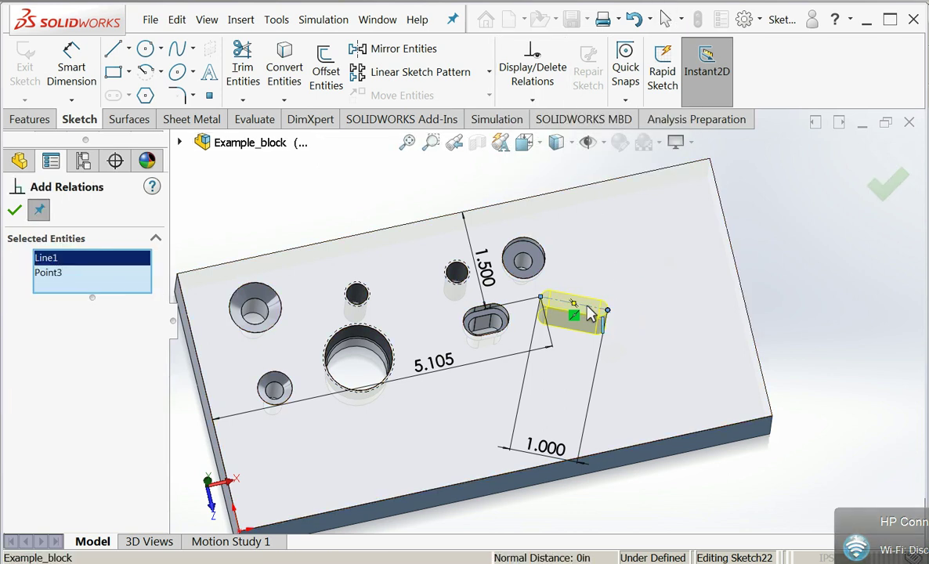
pyautogui.click(49, 274)
pyautogui.rightClick(49, 272)
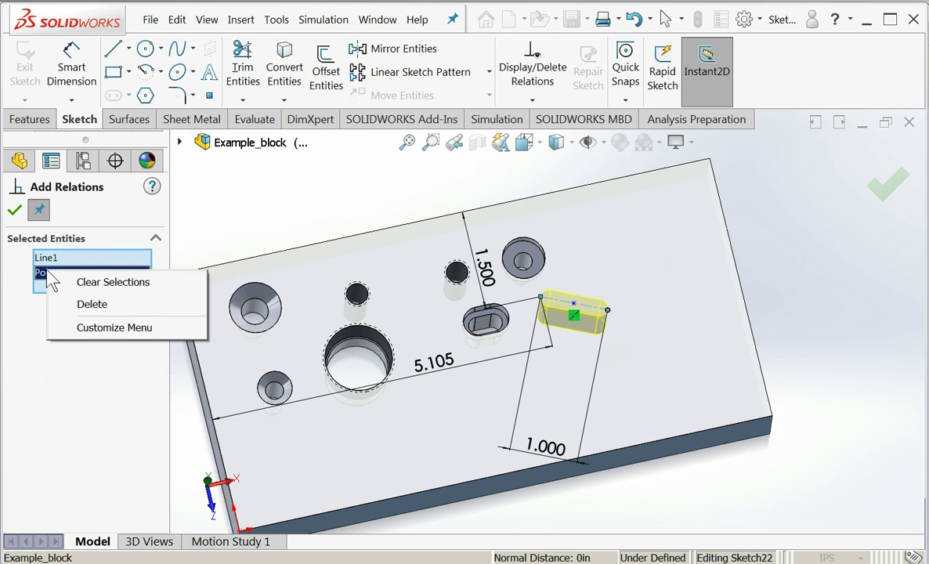
pyautogui.click(100, 283)
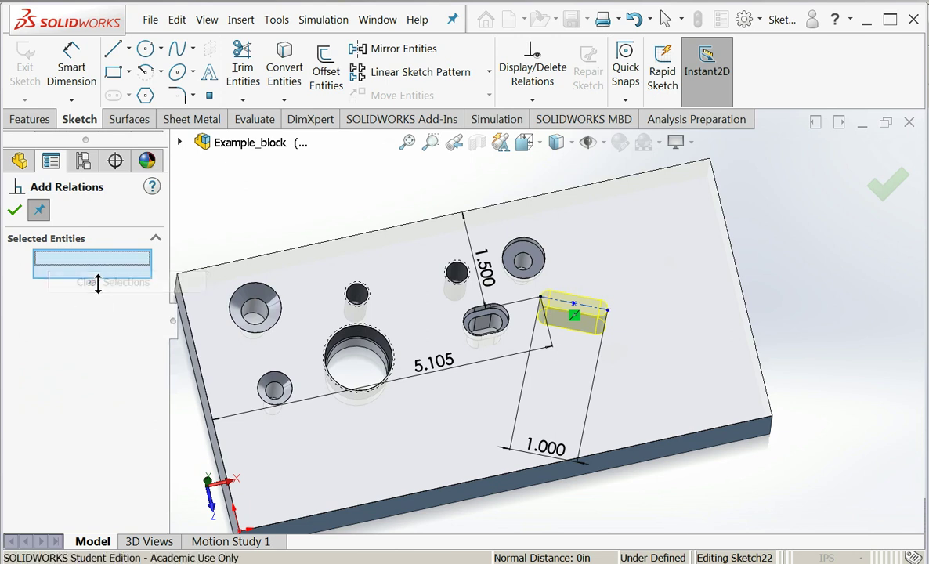
pyautogui.click(595, 315)
pyautogui.click(24, 444)
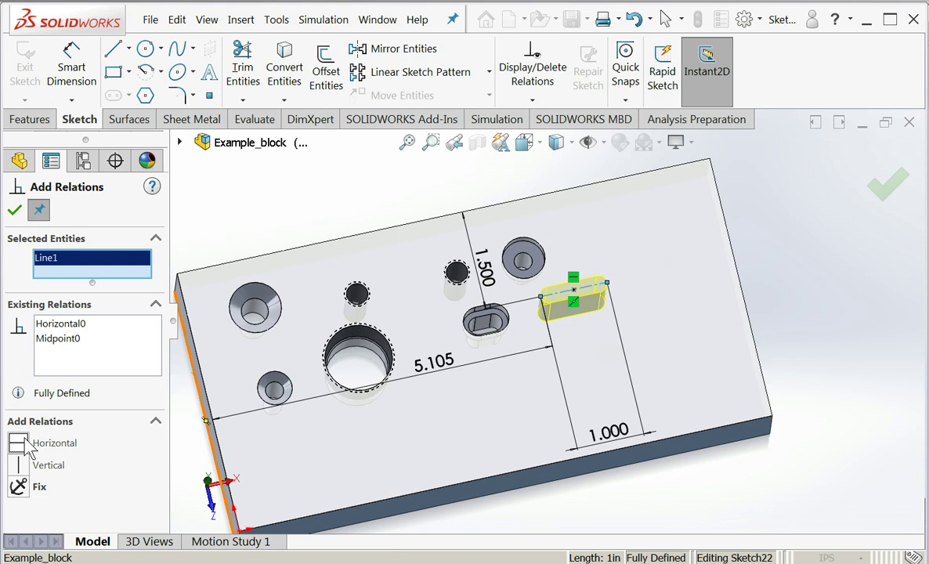
pyautogui.click(16, 212)
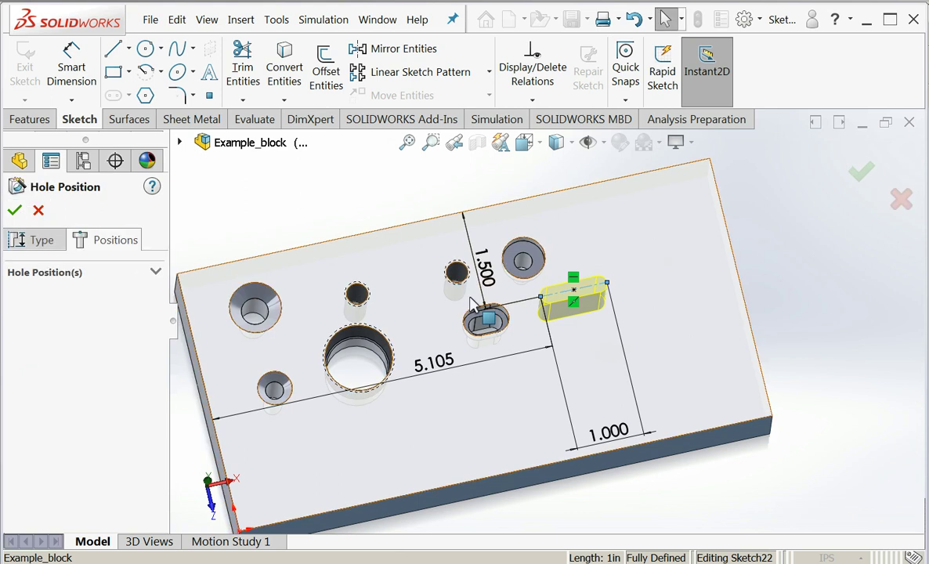
# Step: Confirm the 1/4 (0.25) Diameter Slot1 hole and rotate the block to an isometric view
pyautogui.click(15, 210)
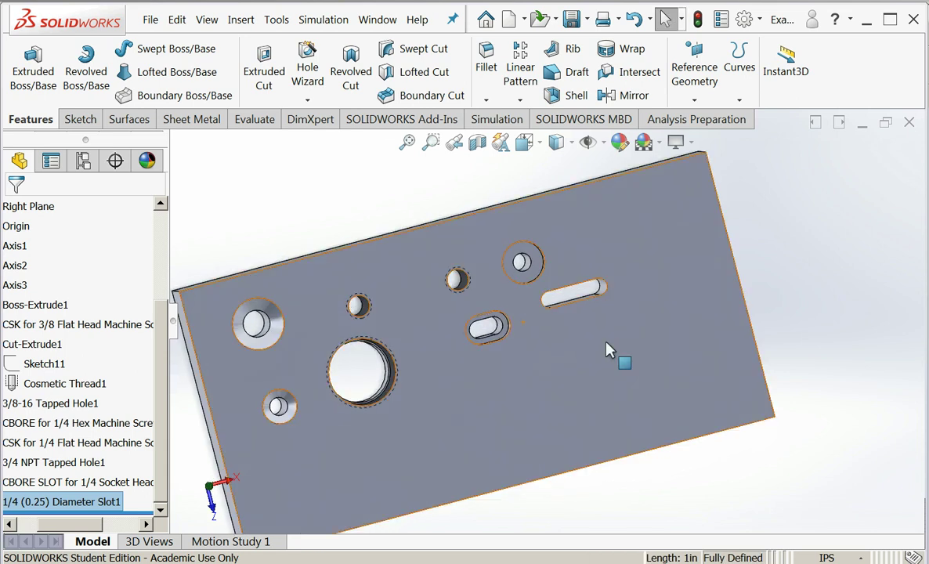
pyautogui.moveTo(610, 350); pyautogui.dragTo(554, 290, button='middle')
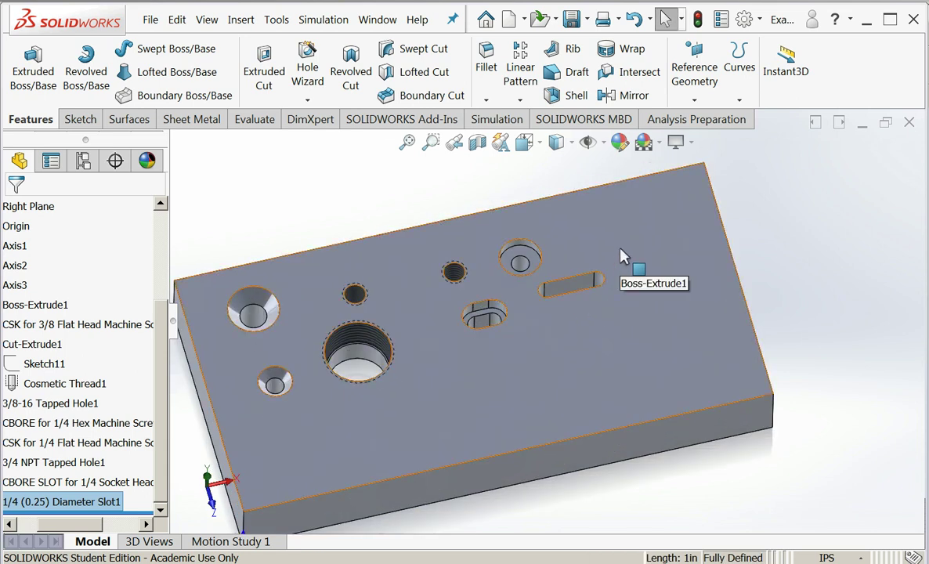
pyautogui.click(615, 335)
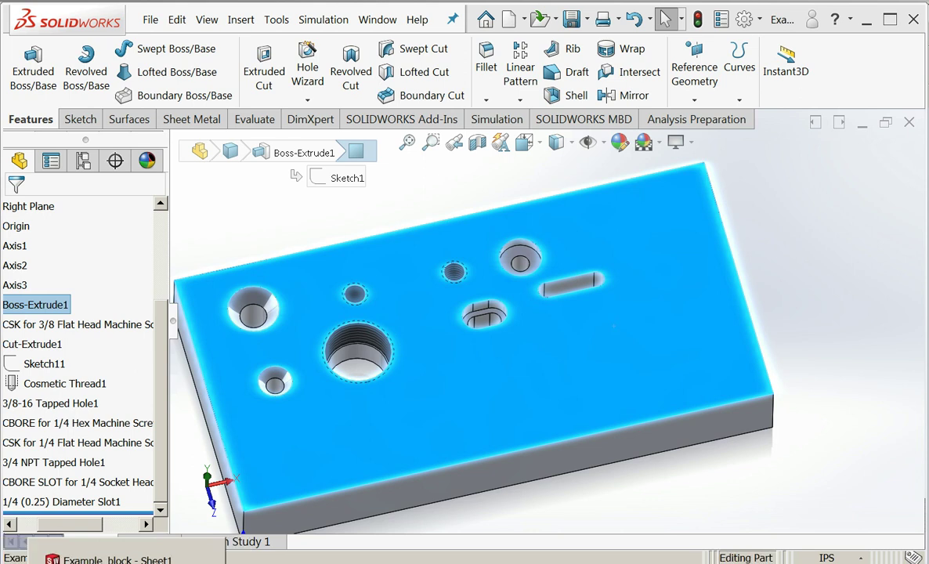
# Step: On the Example_block drawing, add the .250 X 1.000 THRU ALL callout to the new slot
pyautogui.click(110, 559)
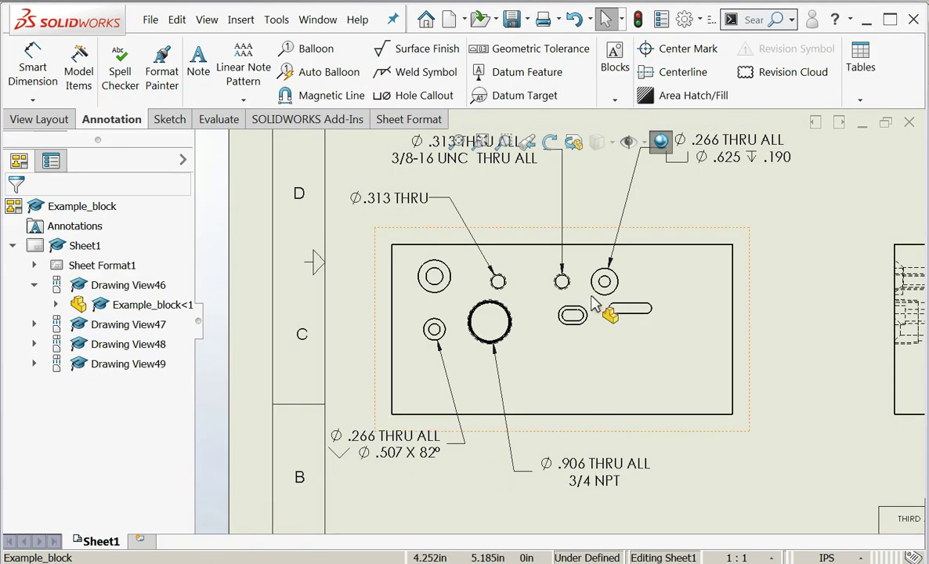
pyautogui.scroll(-5, 634, 333)
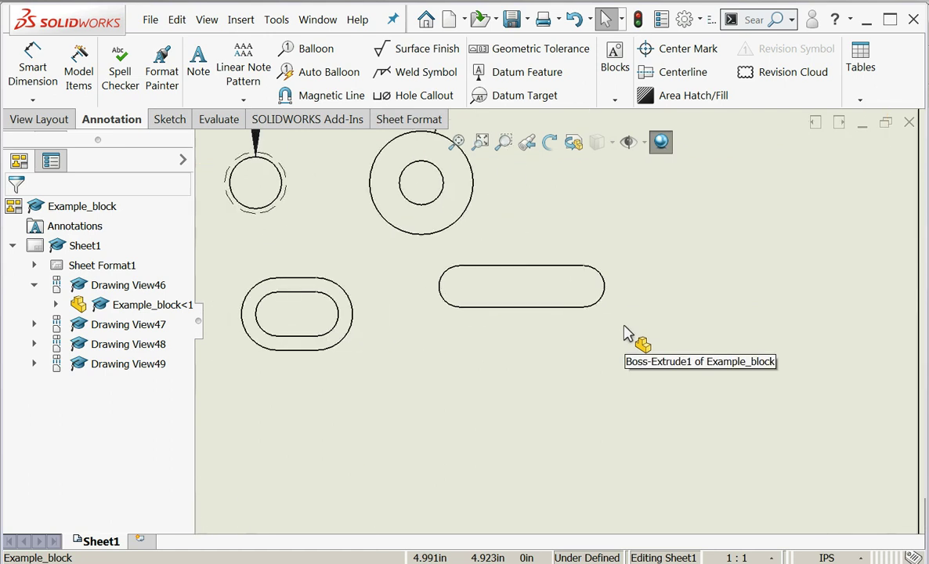
pyautogui.scroll(-1, 626, 332)
pyautogui.click(240, 20)
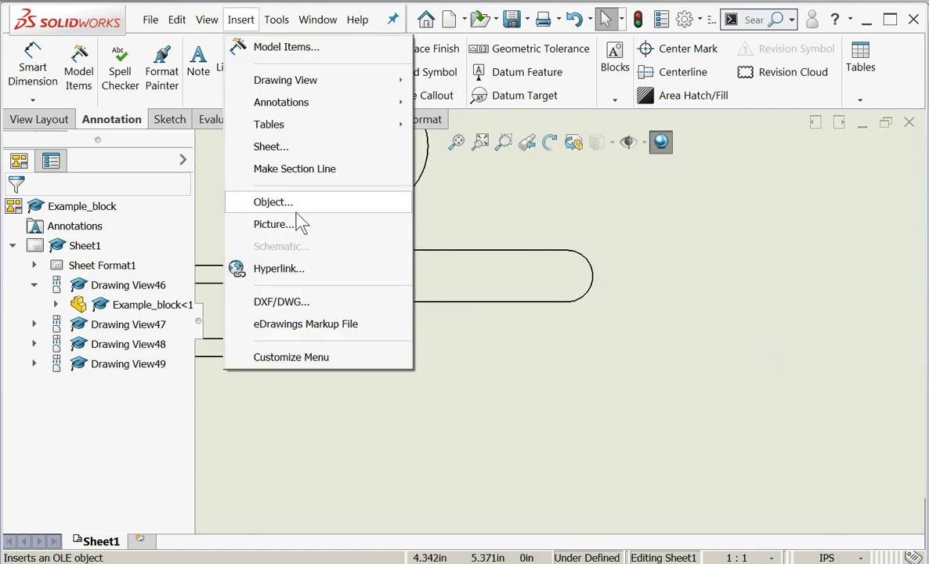
pyautogui.moveTo(311, 105)
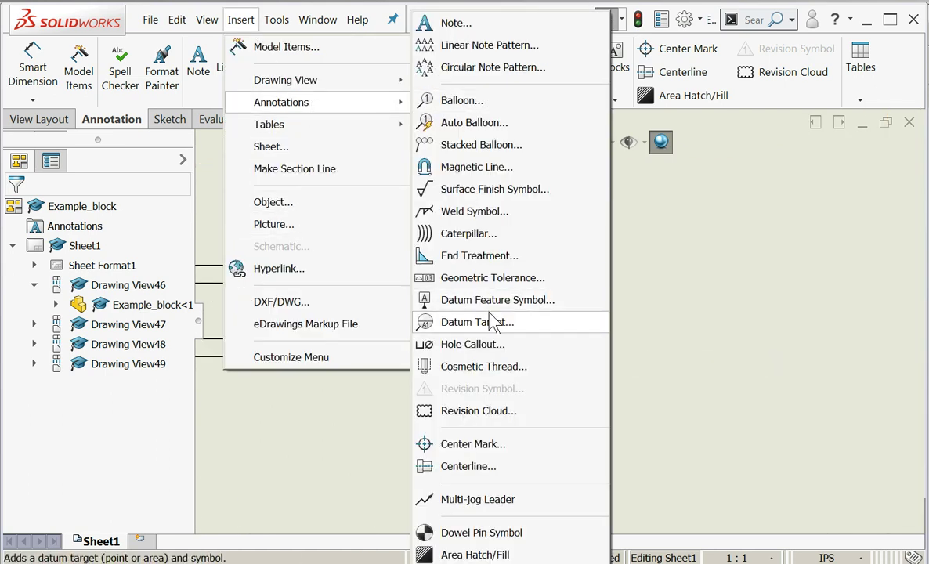
pyautogui.click(469, 344)
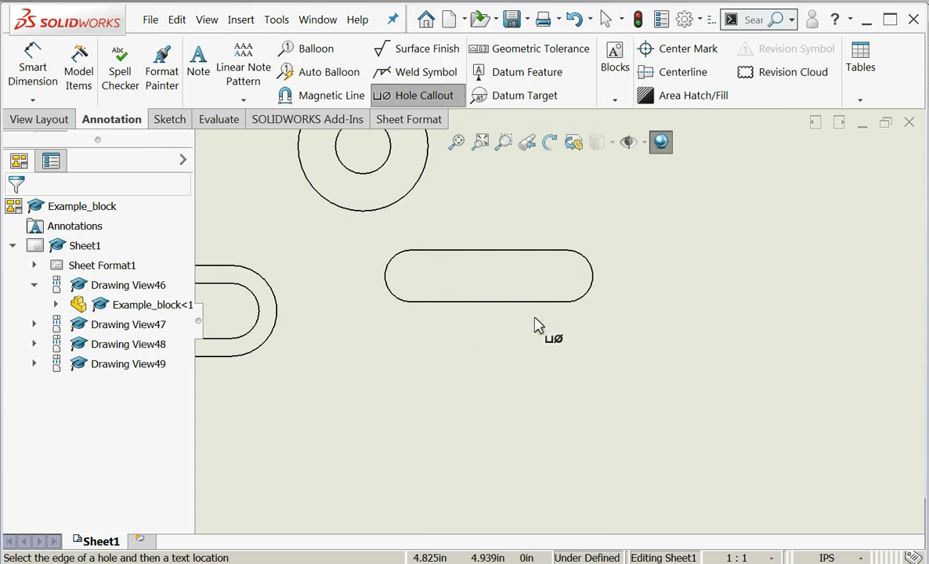
pyautogui.click(580, 307)
pyautogui.click(602, 446)
# Step: Move that callout below the view and add the .266 X .500 THRU ALL callout to the counterbored slot
pyautogui.scroll(3, 602, 450)
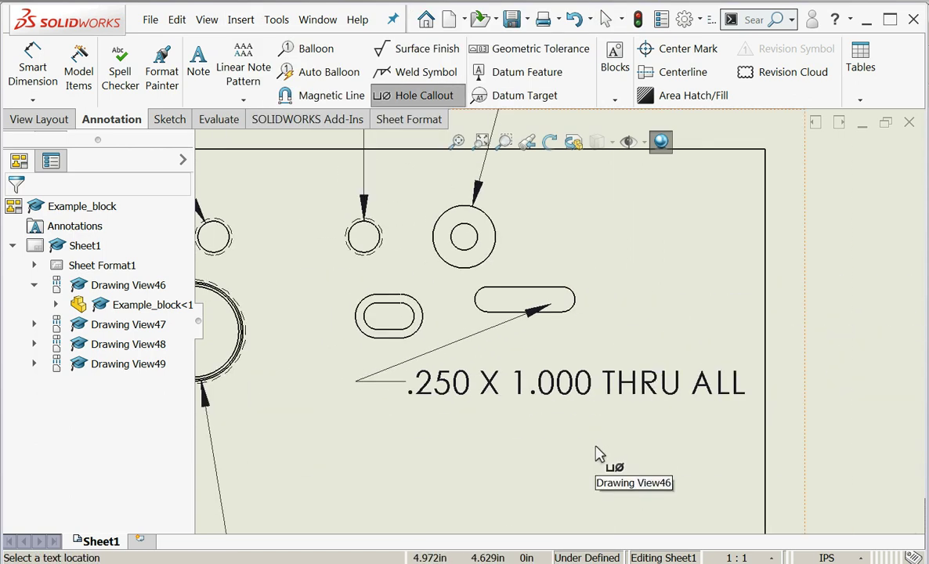
pyautogui.click(477, 518)
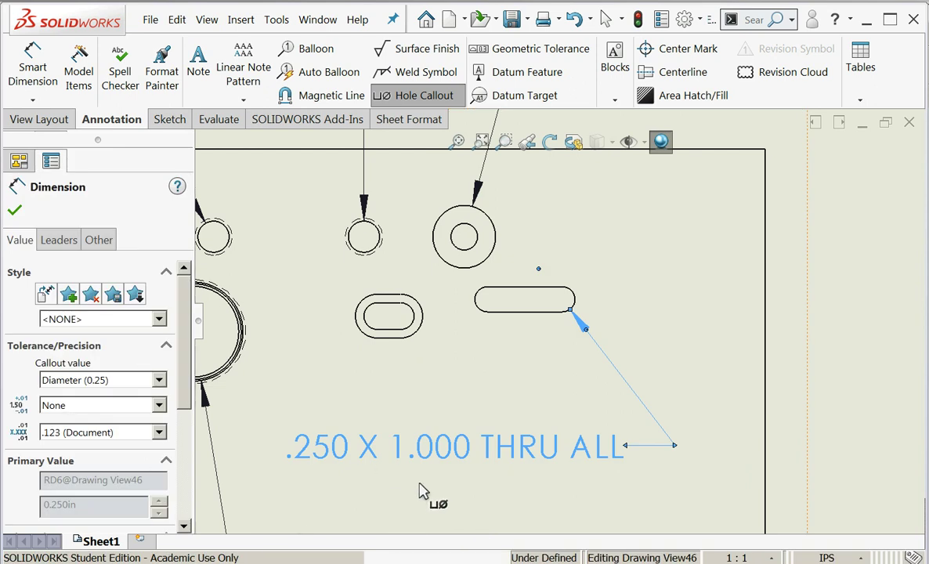
pyautogui.scroll(4, 379, 460)
pyautogui.moveTo(510, 397); pyautogui.dragTo(711, 486)
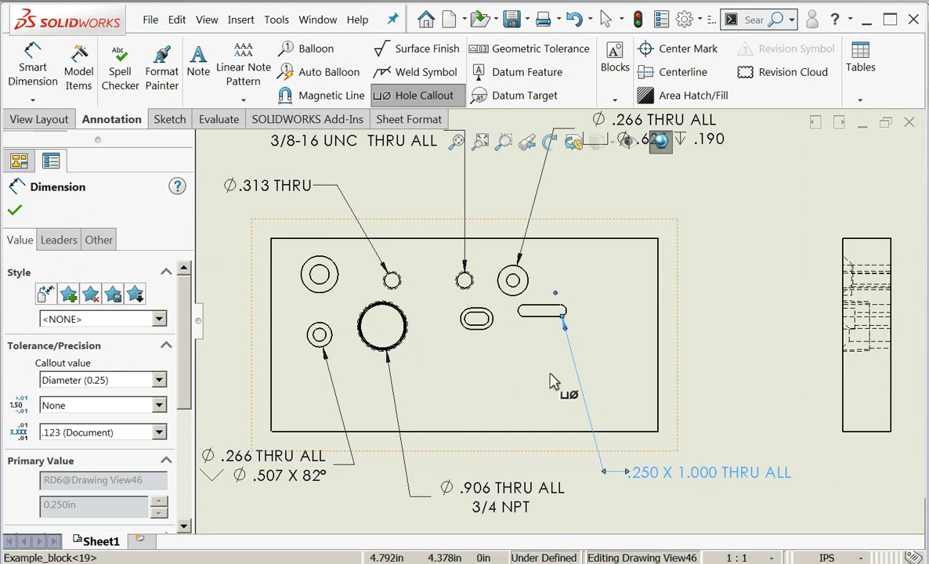
pyautogui.click(487, 332)
pyautogui.click(501, 413)
# Step: Close the Hole Callout tool, keeping both slot callouts below the view
pyautogui.click(15, 213)
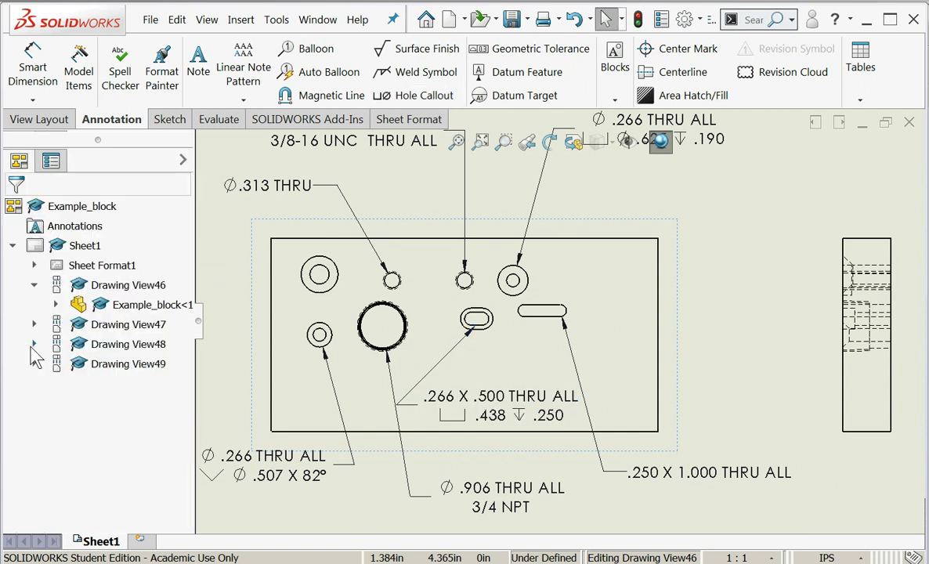